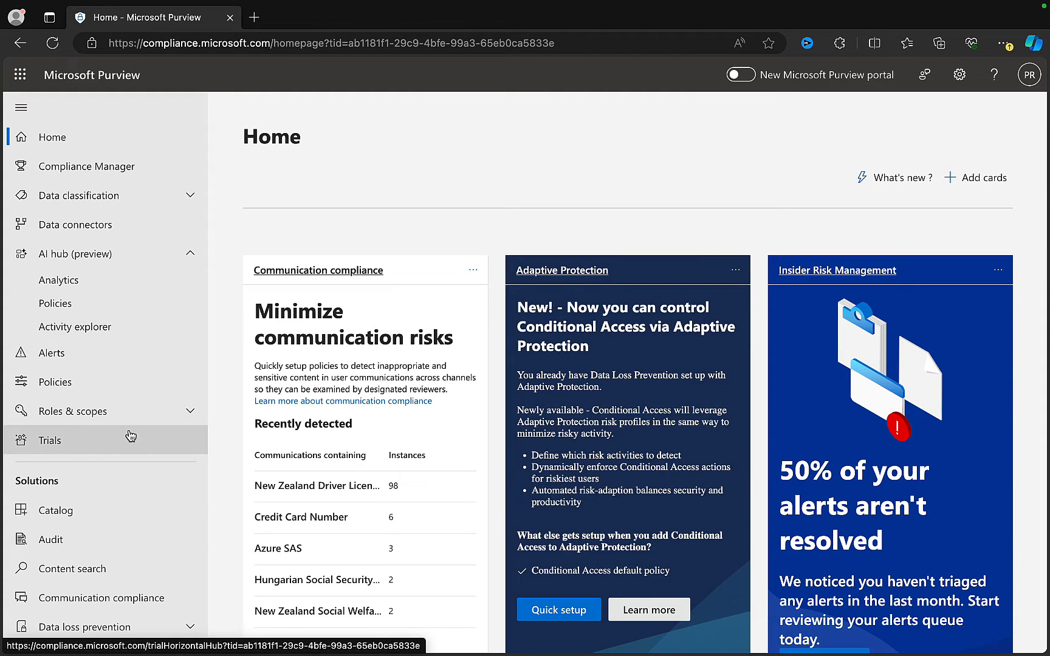
# Create an eDiscovery (Standard) case named OneDrive Exports with no description
pyautogui.scroll(-1, 129, 436)
pyautogui.scroll(-3, 129, 436)
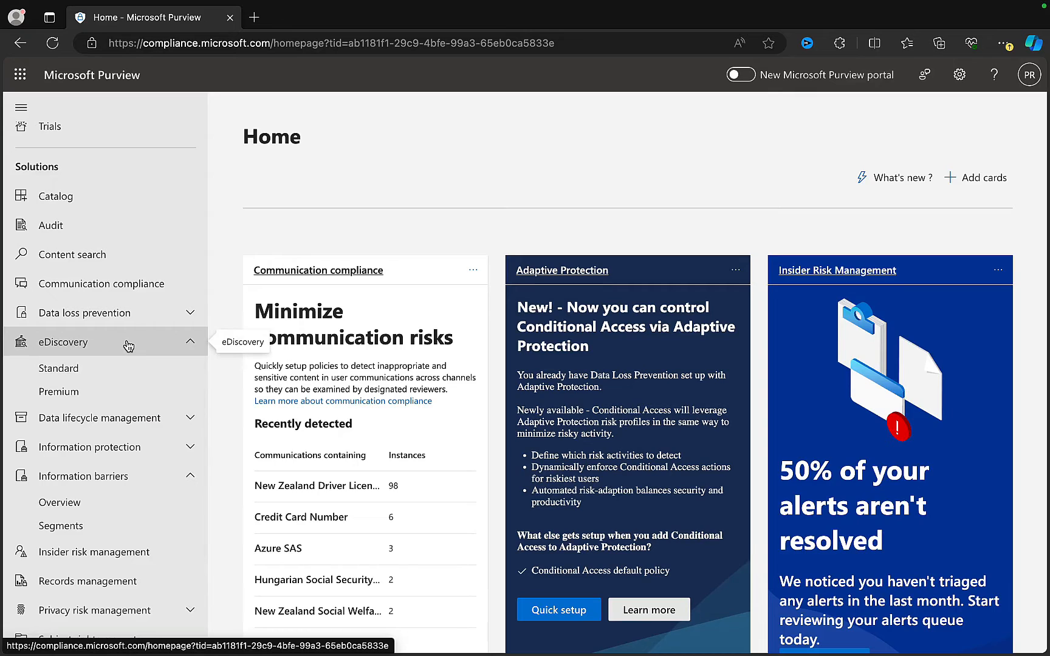
pyautogui.click(108, 370)
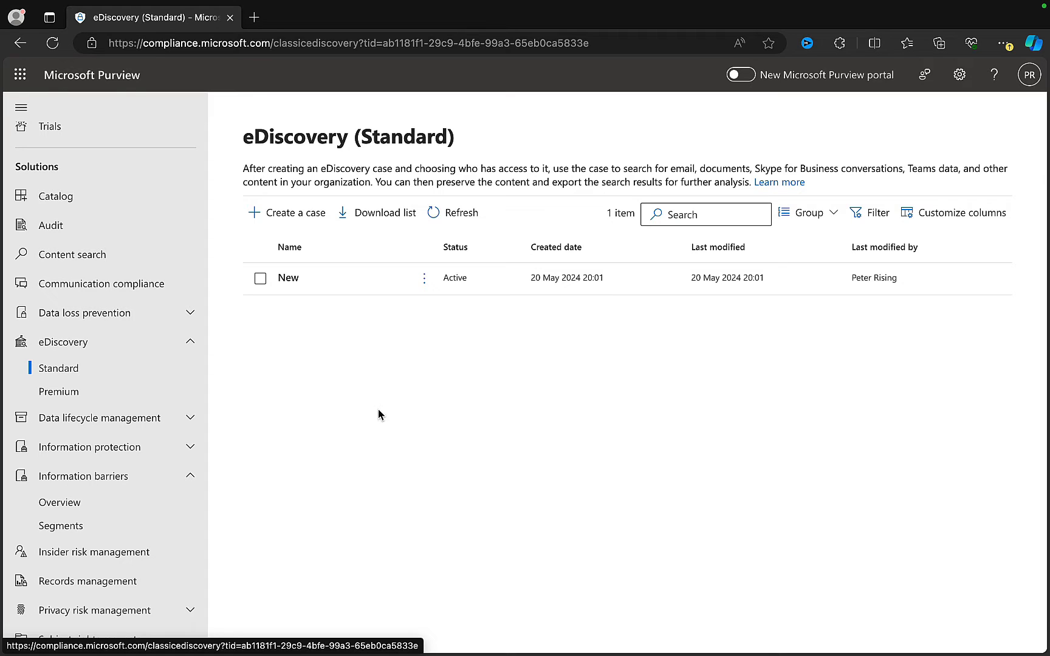
pyautogui.click(290, 214)
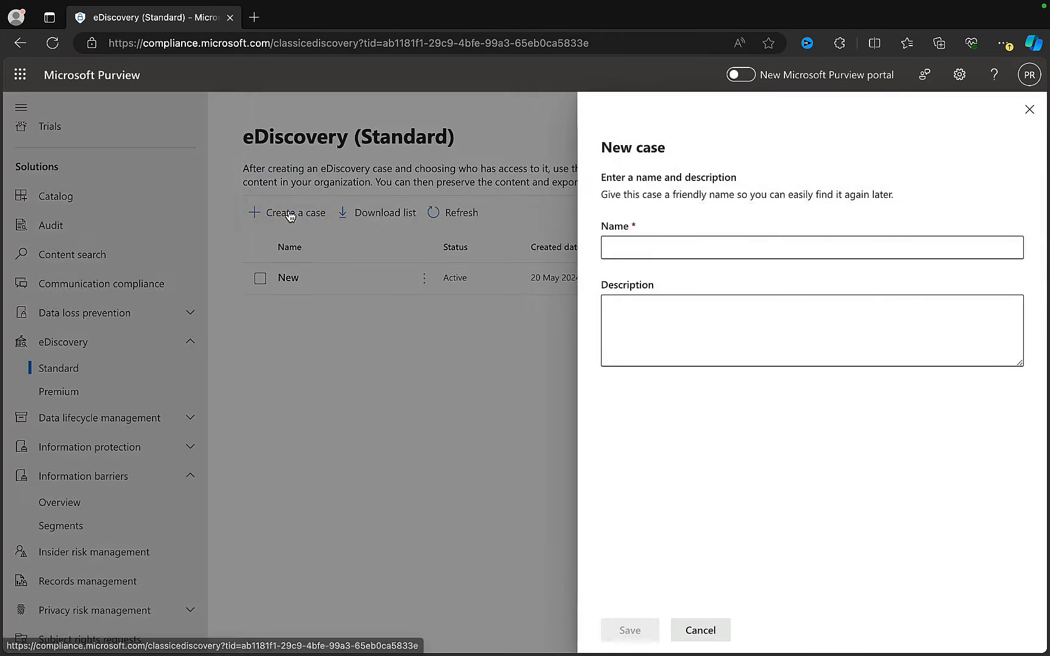
pyautogui.click(657, 247)
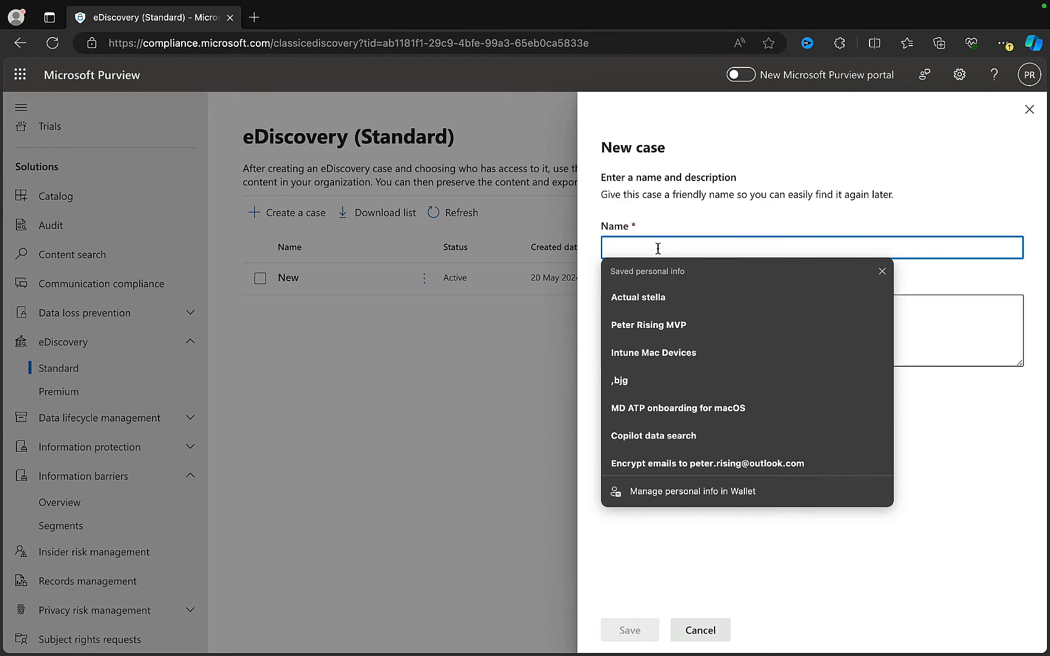
pyautogui.write('One')
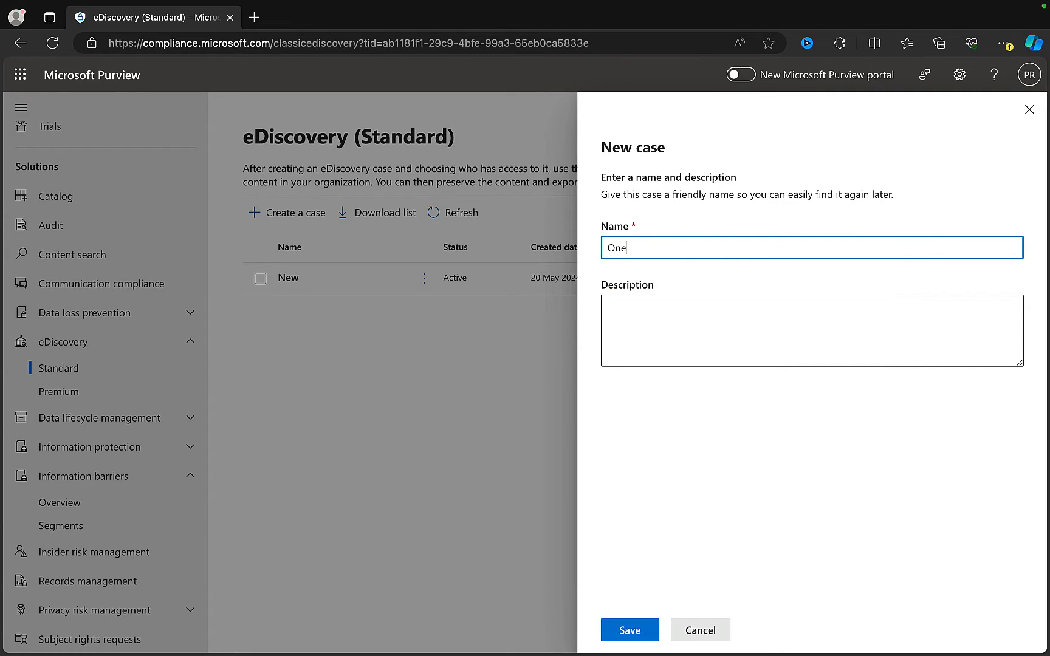
pyautogui.write('Drive Exports')
pyautogui.click(651, 315)
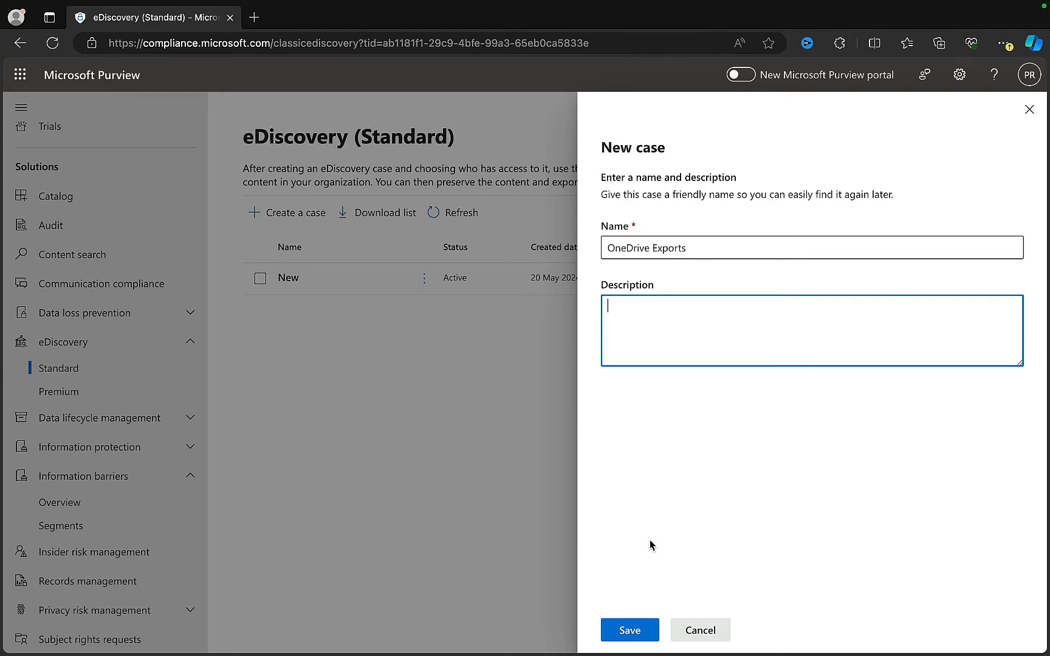
pyautogui.click(629, 632)
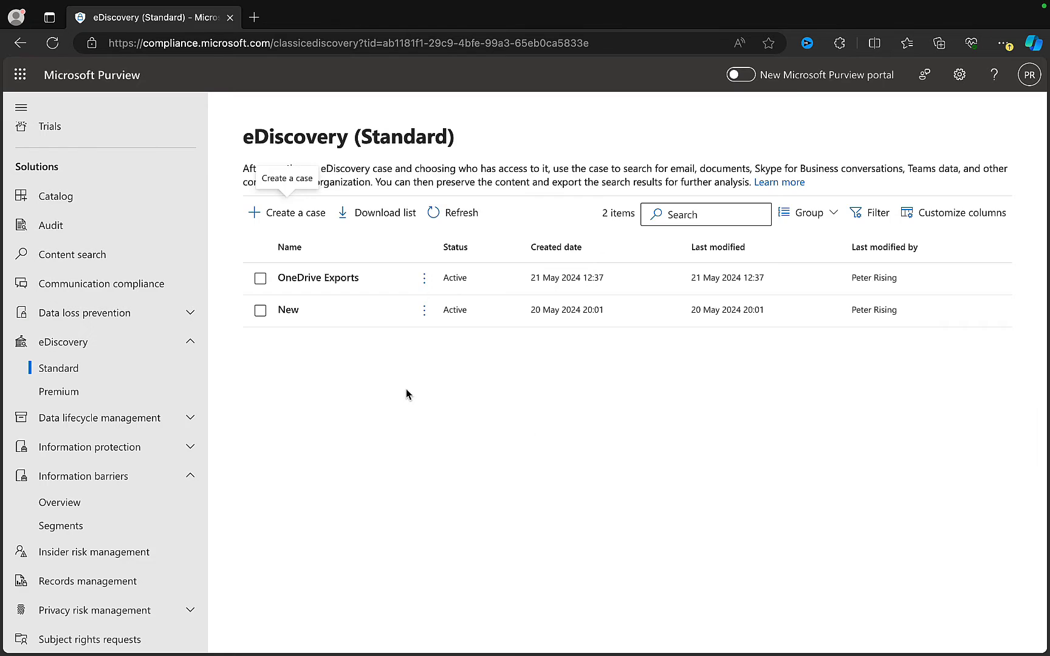
# Start a new hold in the OneDrive Exports case, using the custodian's full name as the hold name
pyautogui.click(305, 283)
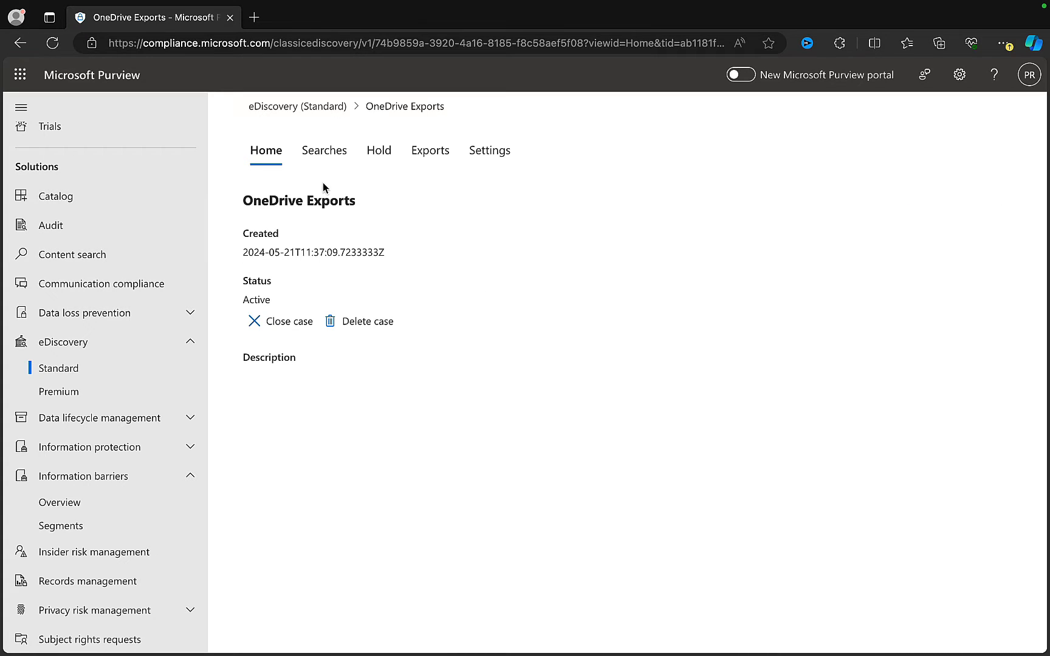
pyautogui.click(379, 156)
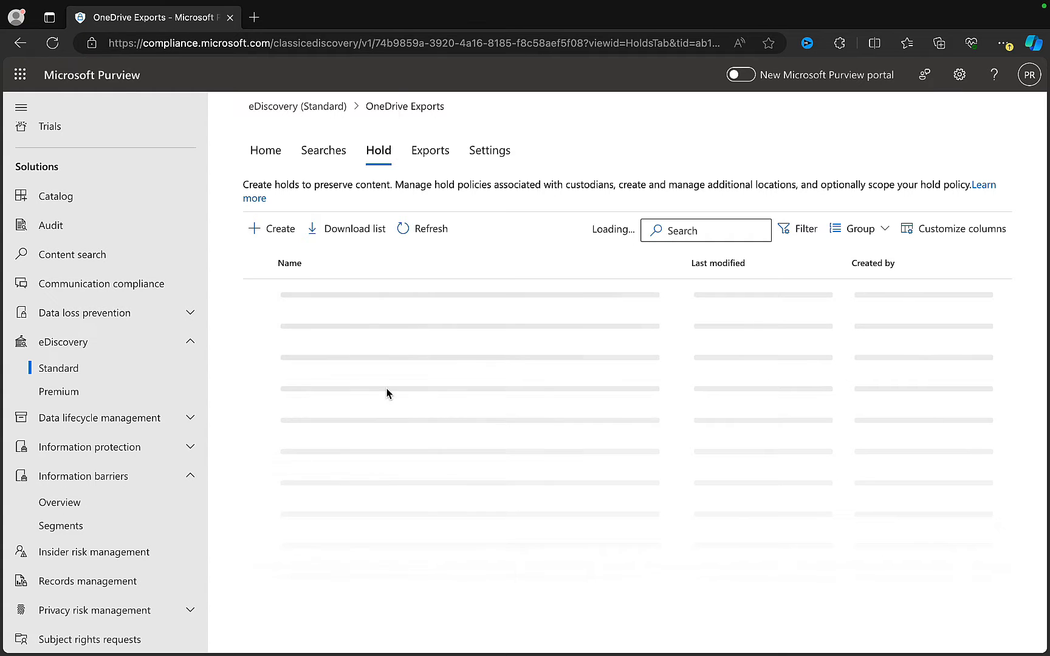
pyautogui.click(281, 231)
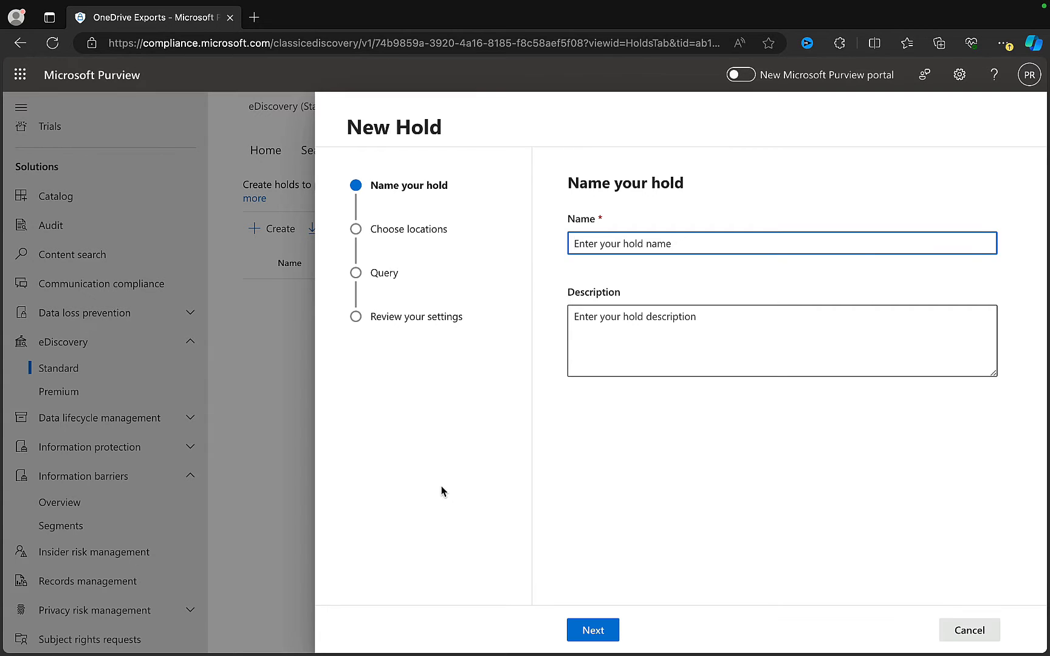
pyautogui.write('Peter')
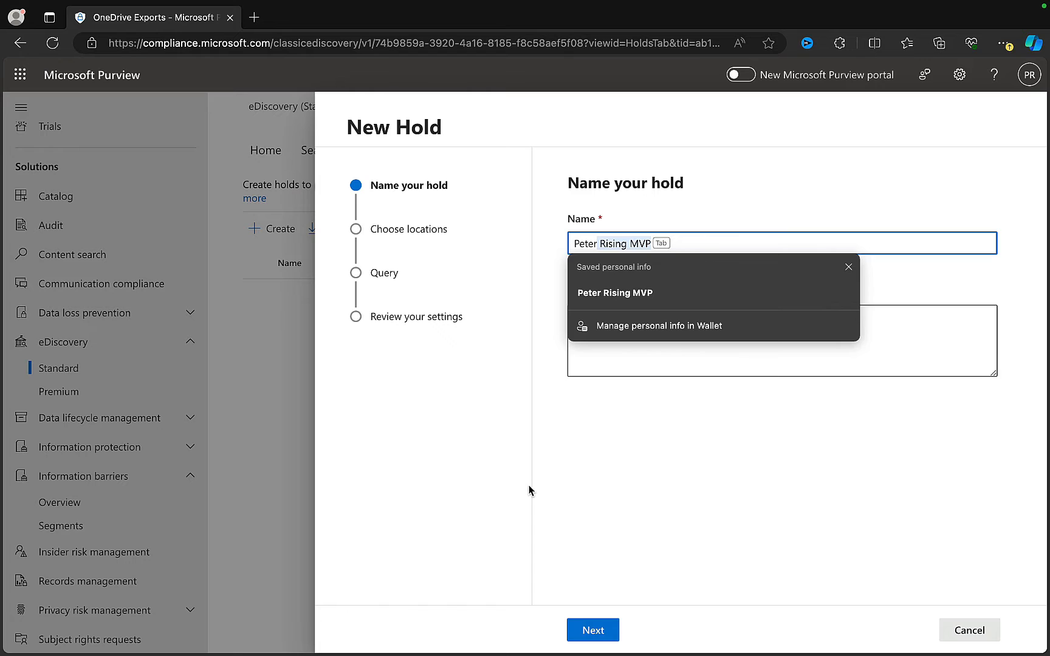
pyautogui.click(655, 294)
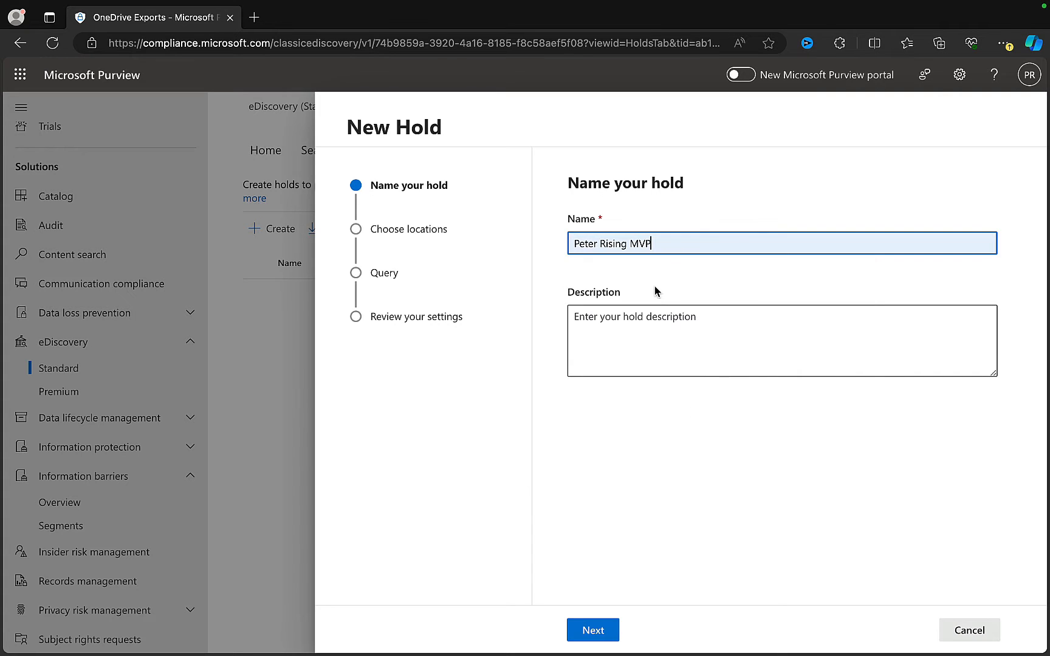
pyautogui.press('BackSpace')
pyautogui.press('BackSpace')
pyautogui.press('BackSpace')
pyautogui.press('BackSpace')
pyautogui.press('Tab')
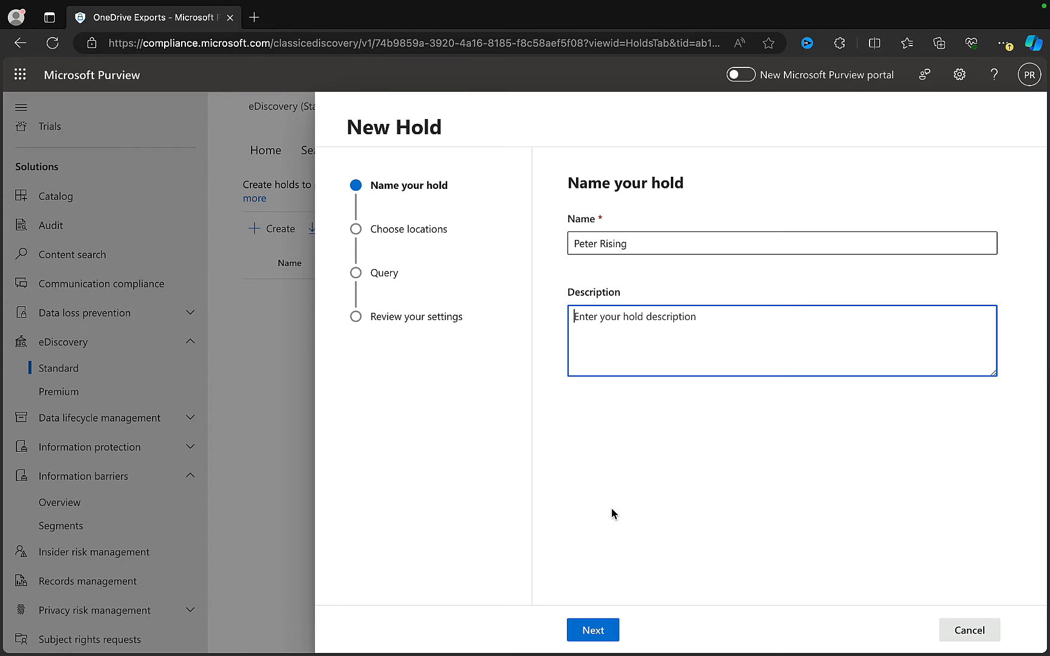
pyautogui.click(594, 629)
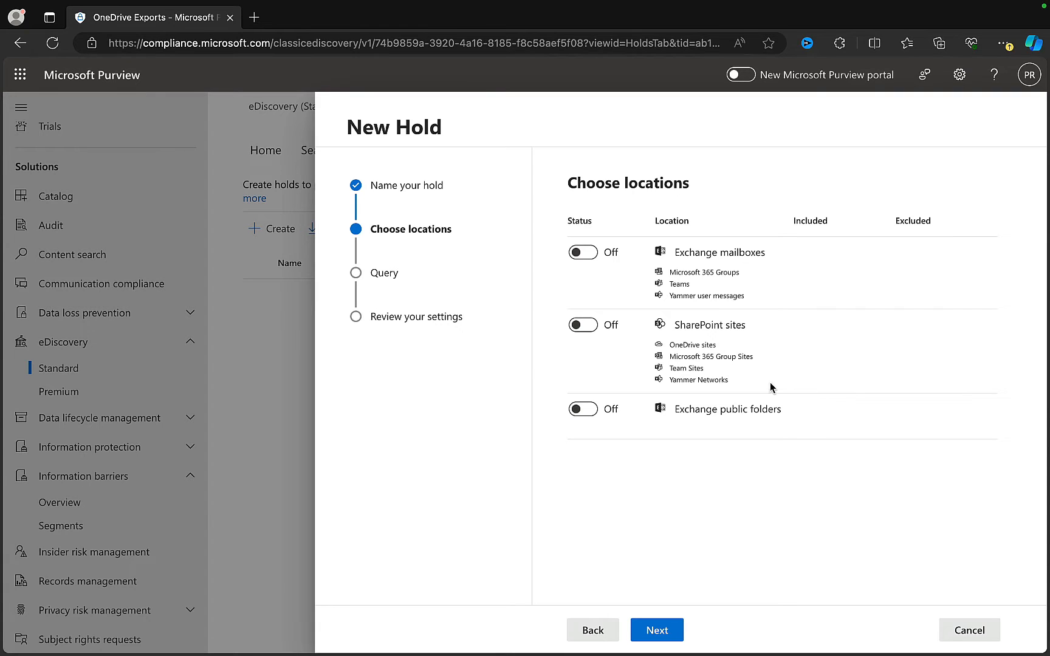
# Enable SharePoint sites as a hold location and look through the list of sites available for inclusion
pyautogui.click(586, 328)
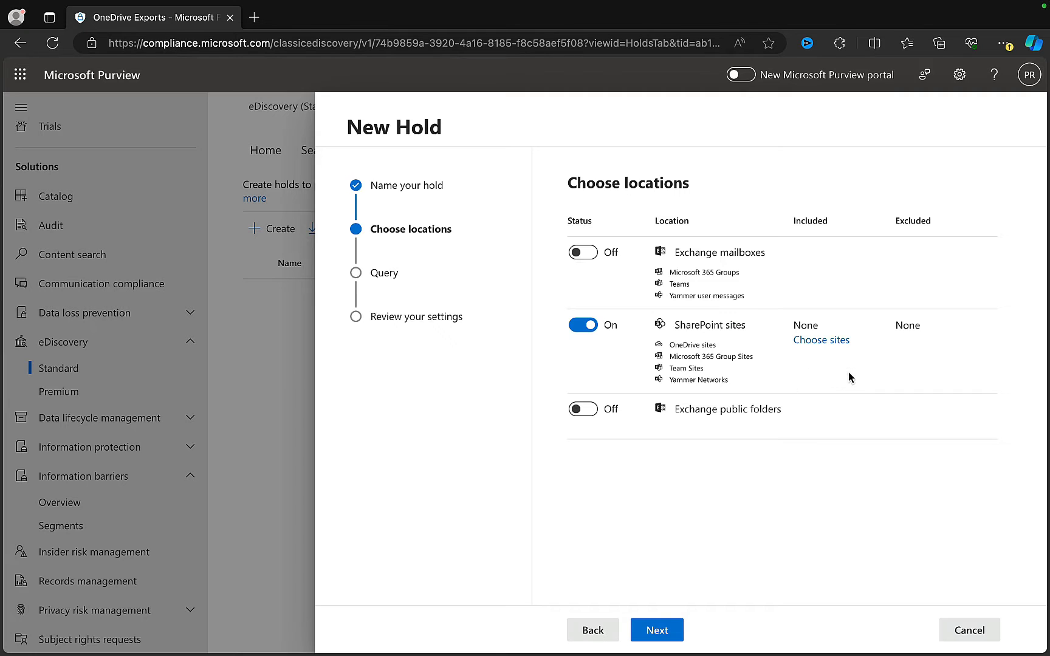
pyautogui.click(814, 342)
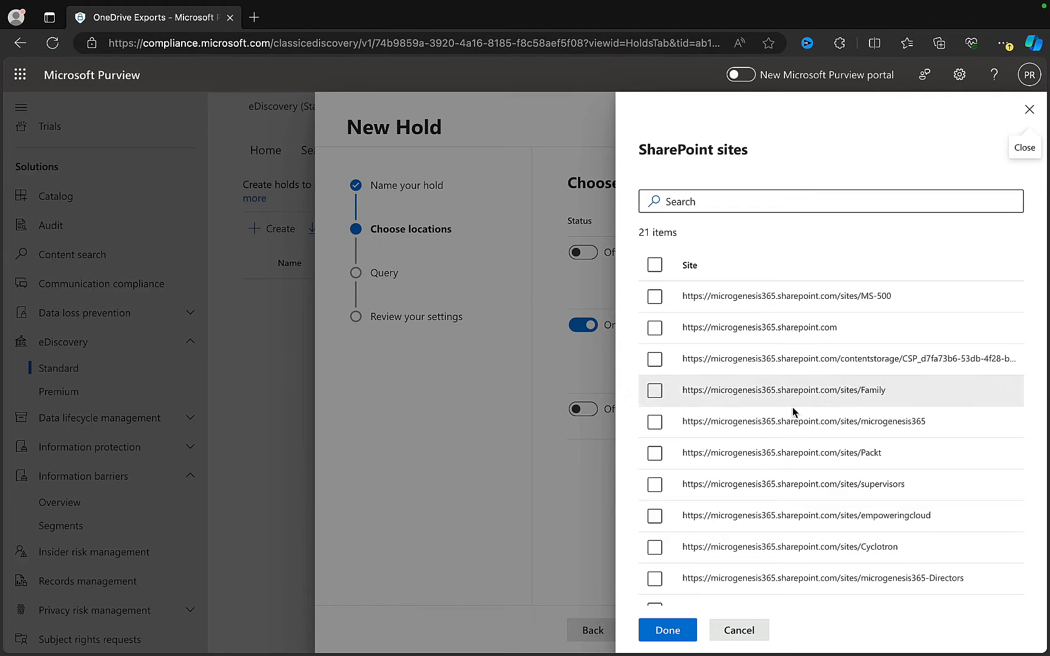
pyautogui.scroll(-1, 797, 443)
pyautogui.scroll(-4, 797, 448)
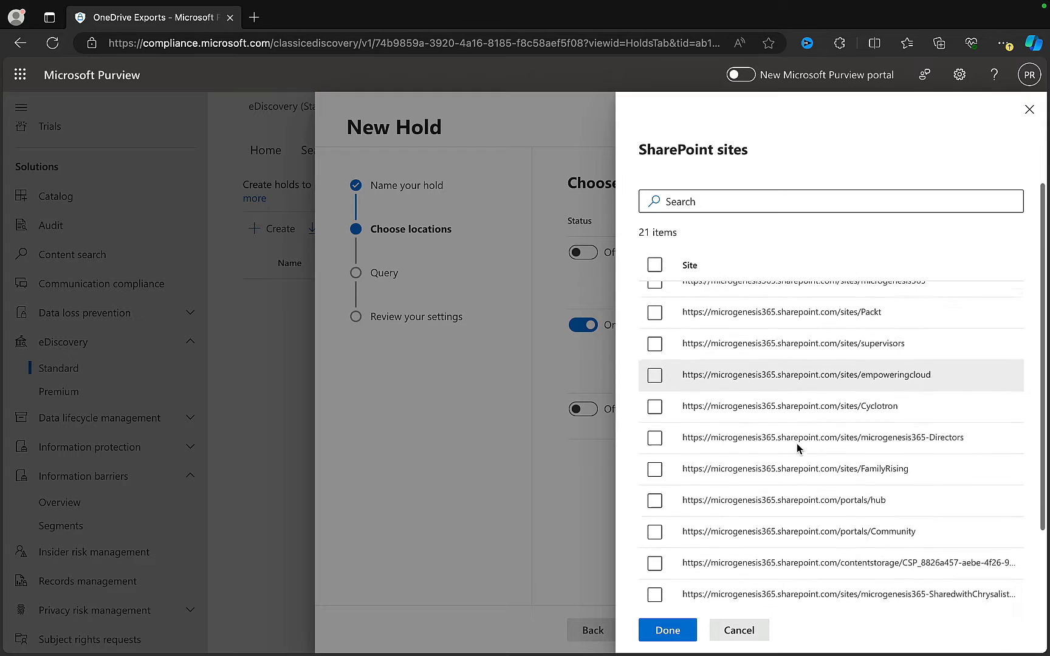
pyautogui.scroll(-1, 796, 446)
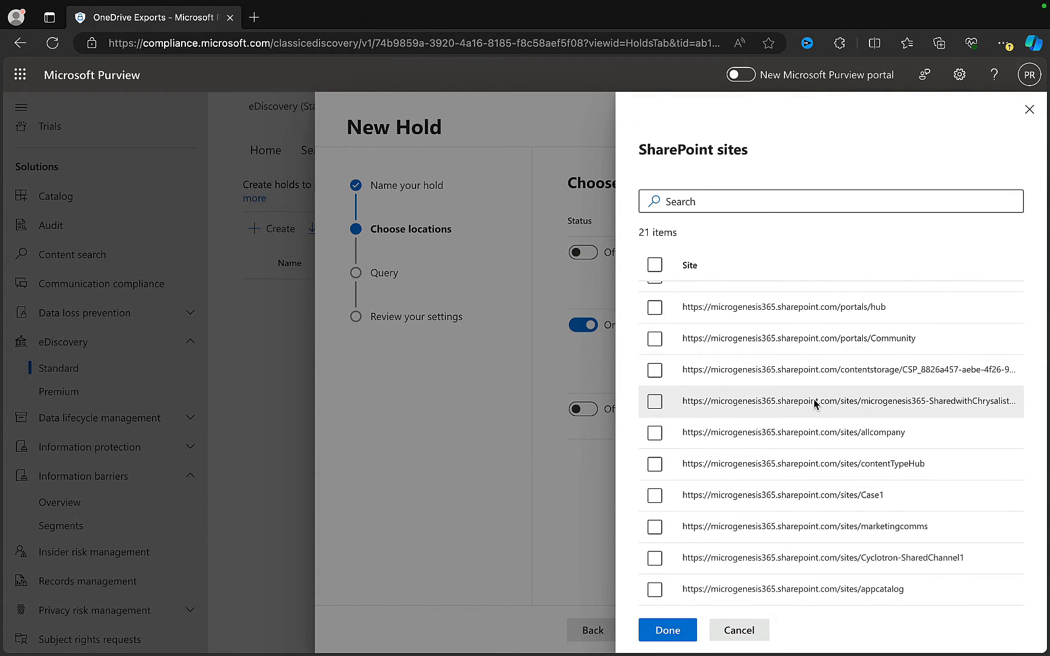
pyautogui.scroll(1, 813, 399)
pyautogui.scroll(5, 814, 401)
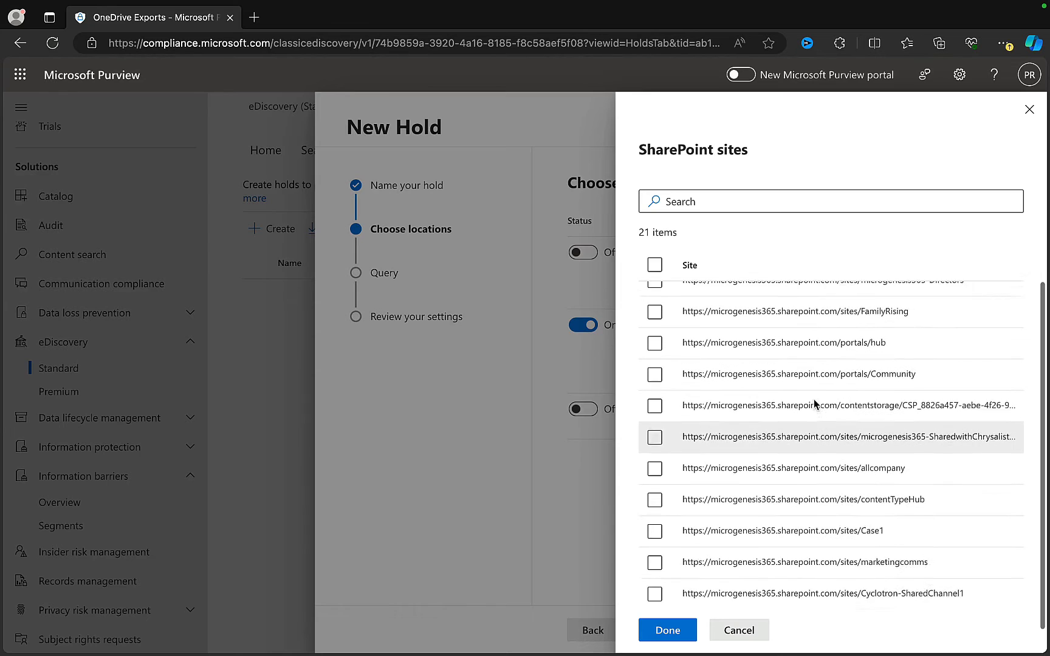
pyautogui.click(721, 199)
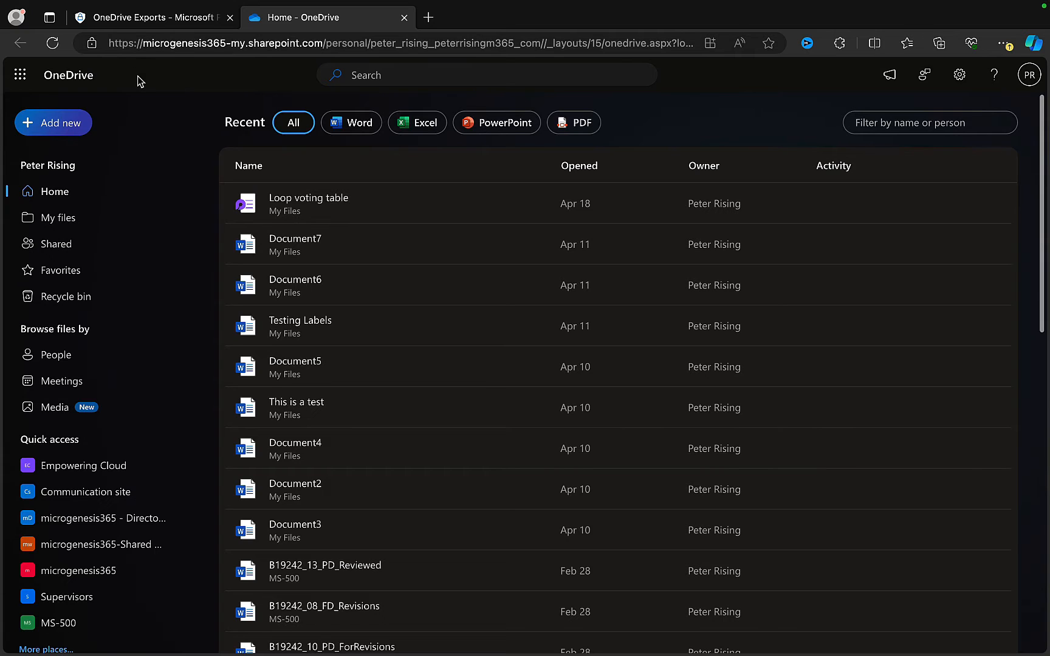
# In the custodian's OneDrive, copy the site URL up to the end of the personal folder name, without the layouts path
pyautogui.click(110, 42)
pyautogui.moveTo(109, 42); pyautogui.dragTo(323, 42)
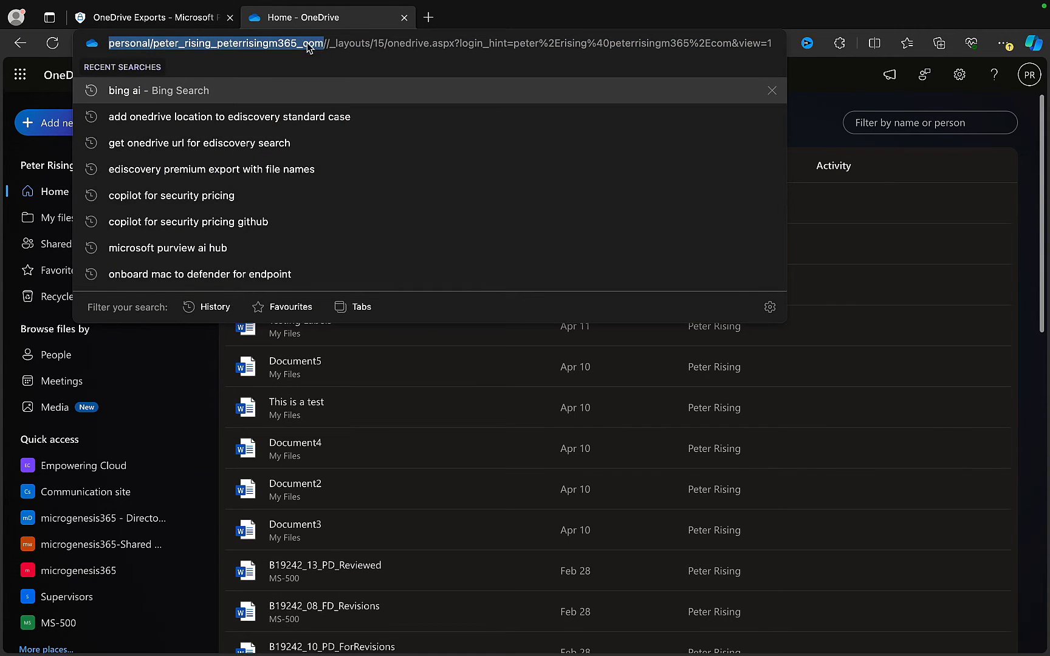
pyautogui.rightClick(304, 41)
pyautogui.click(272, 54)
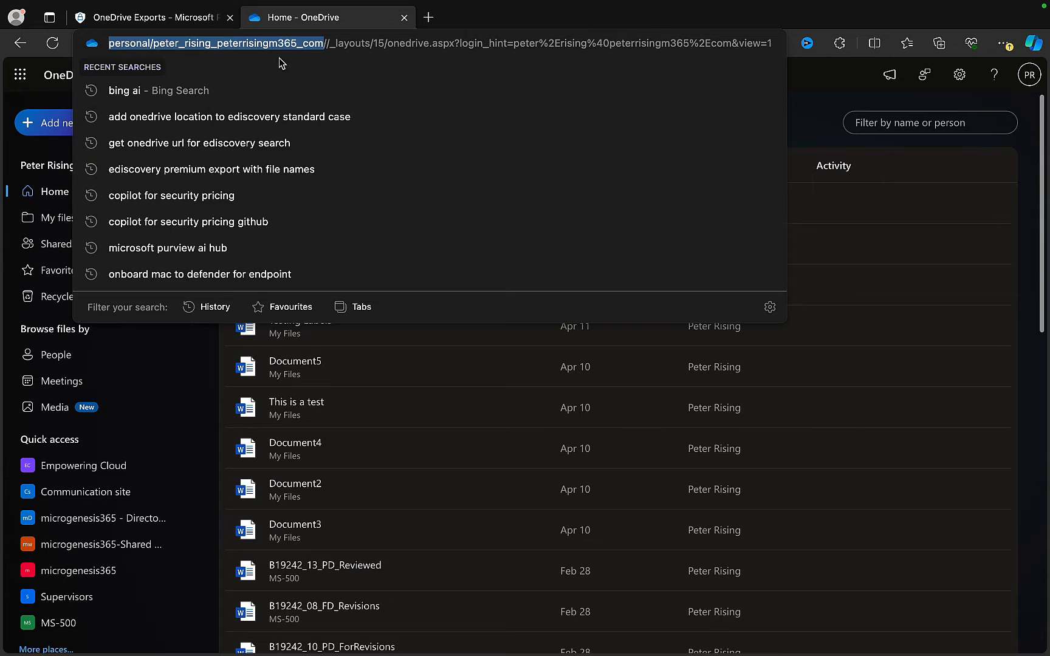
# Back in Microsoft Purview, search the SharePoint sites for the copied OneDrive URL and select the matching site for the hold
pyautogui.click(187, 17)
pyautogui.click(673, 200)
pyautogui.hotkey('ctrl', 'v')
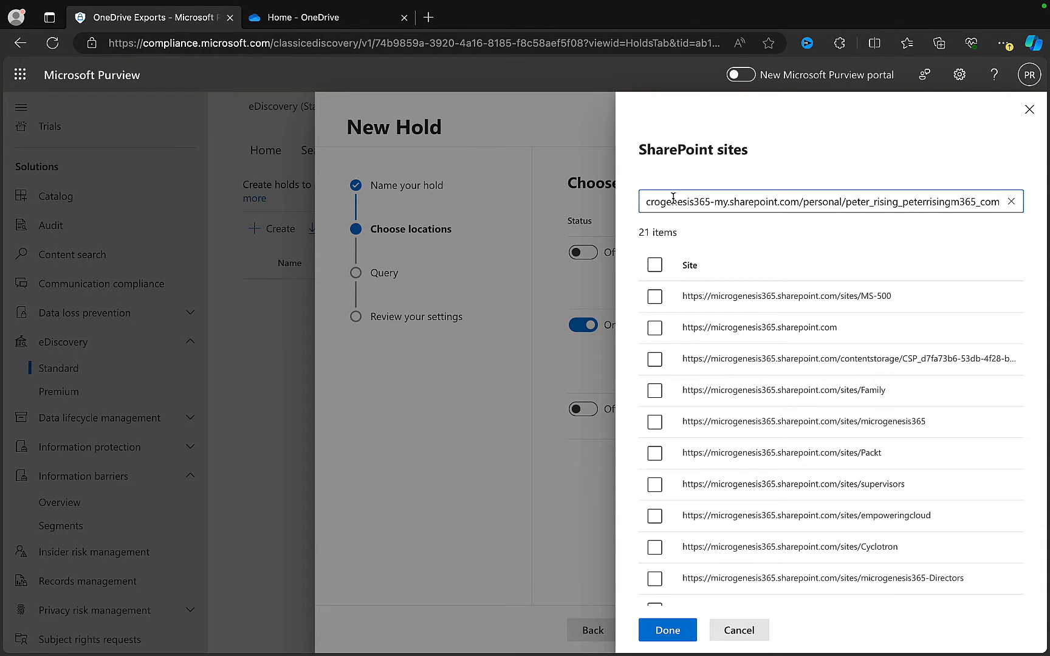
pyautogui.press('Return')
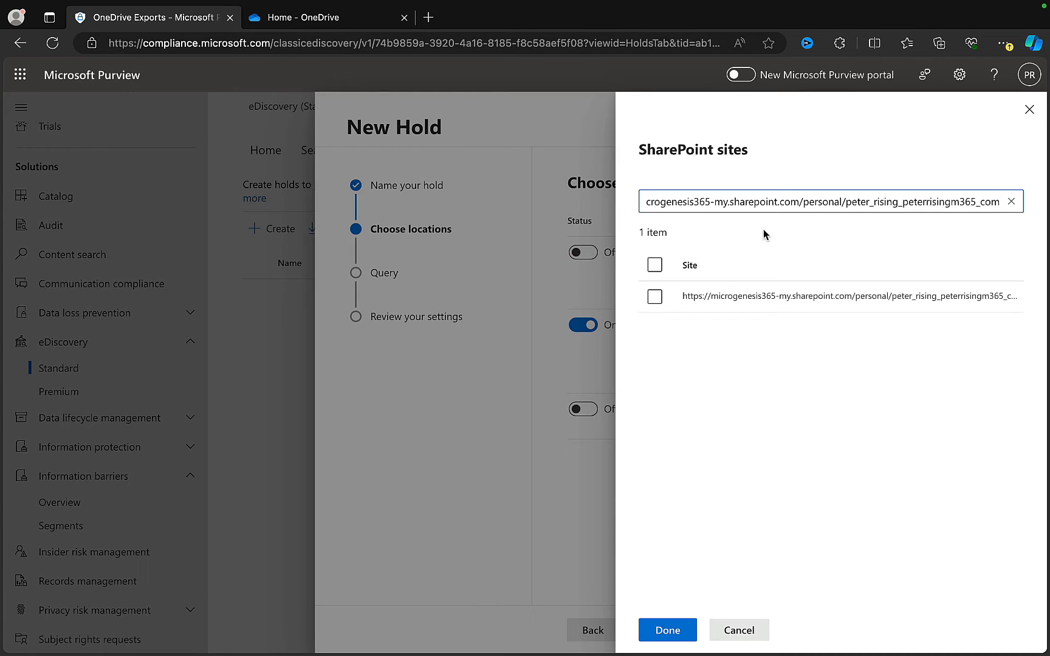
pyautogui.click(654, 297)
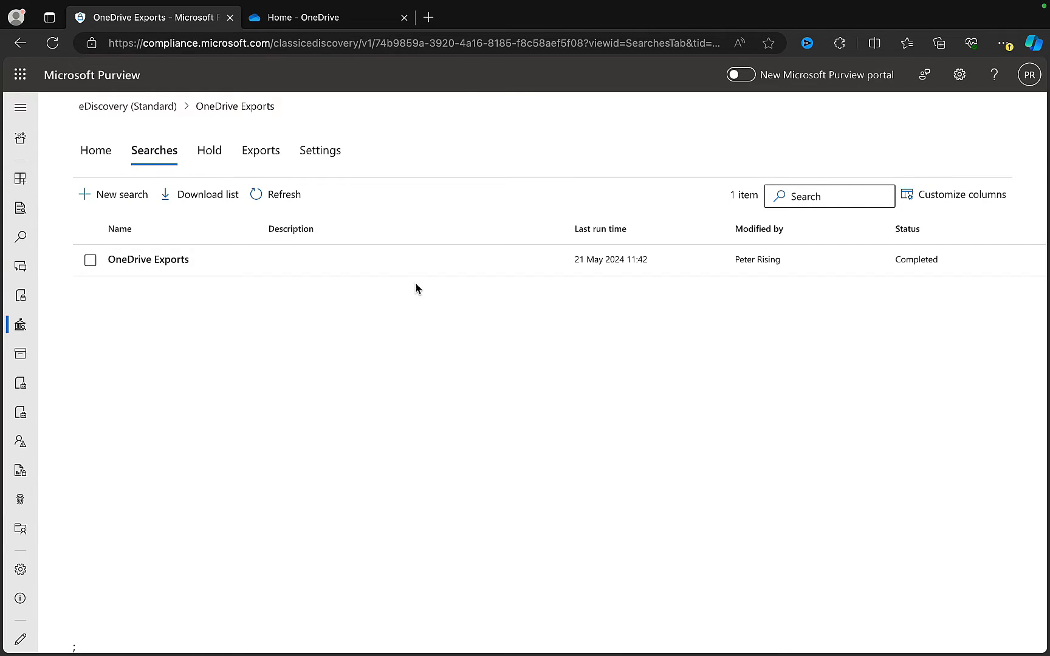
pyautogui.click(113, 197)
pyautogui.write('OD2')
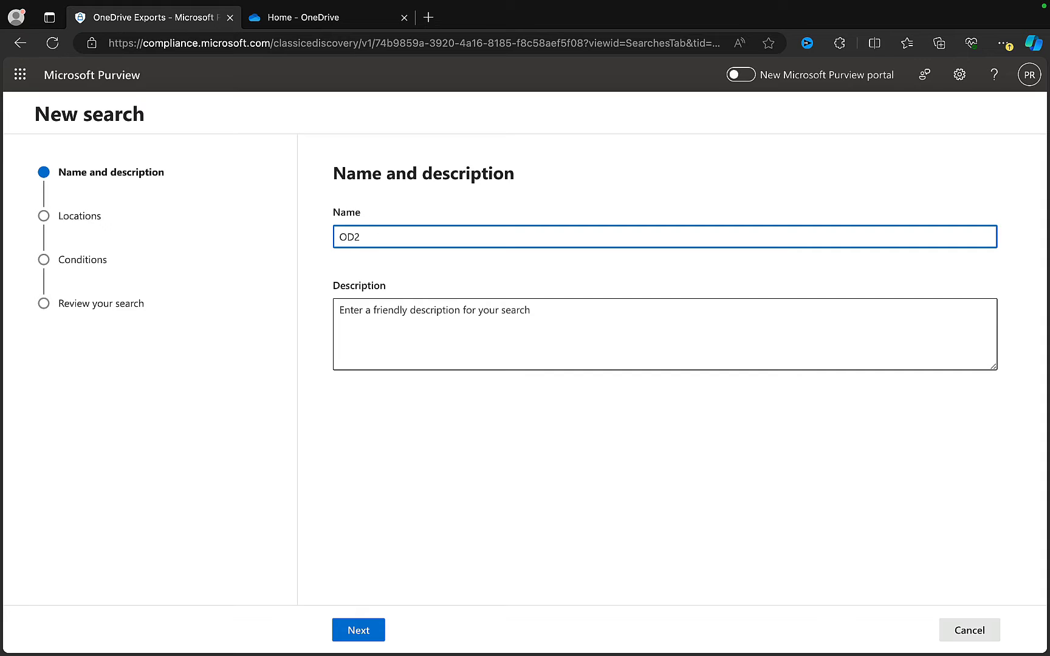
pyautogui.click(357, 629)
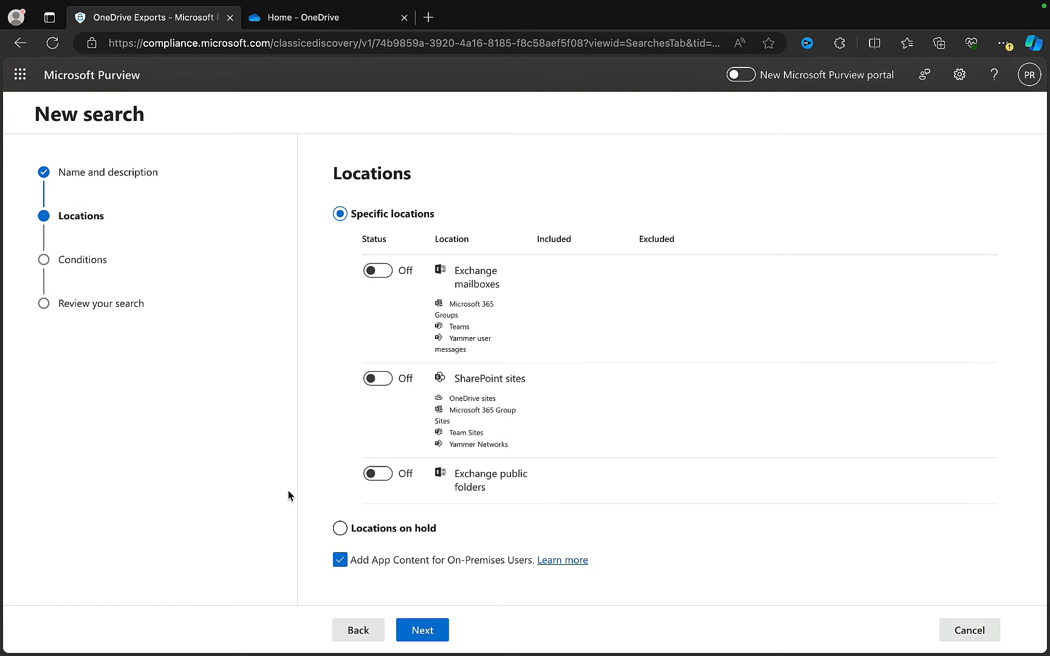
pyautogui.click(341, 436)
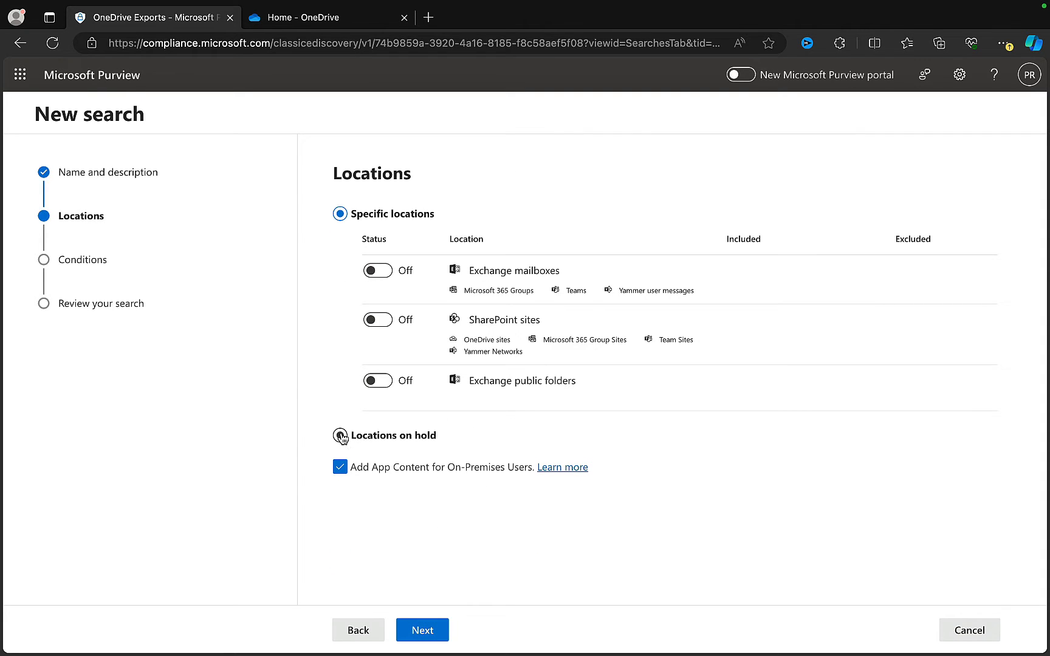
pyautogui.click(341, 470)
pyautogui.click(433, 632)
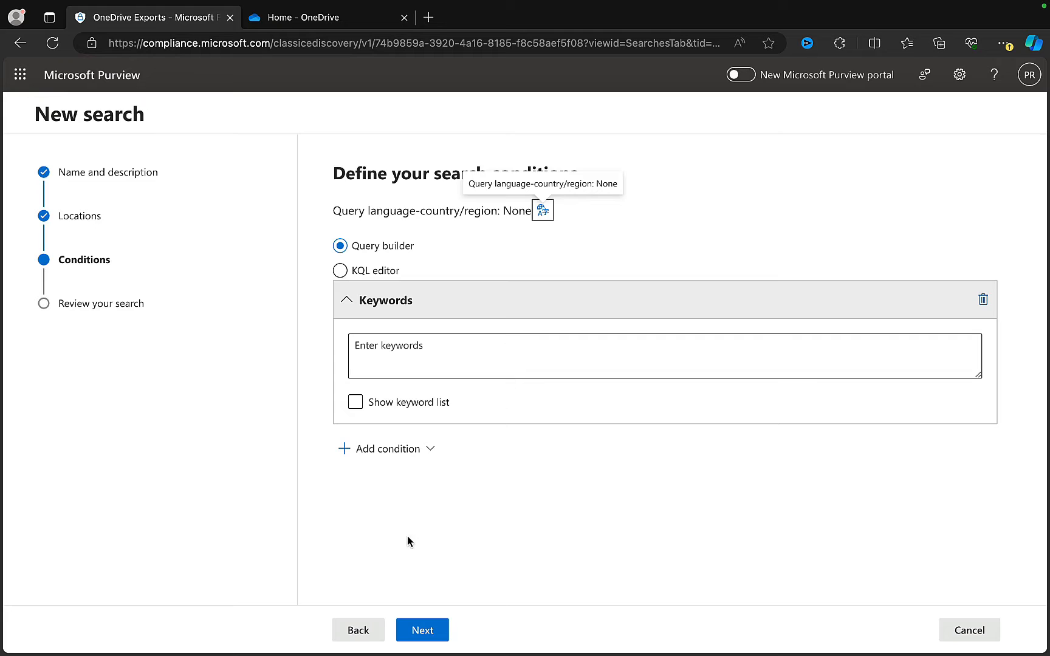
pyautogui.click(423, 630)
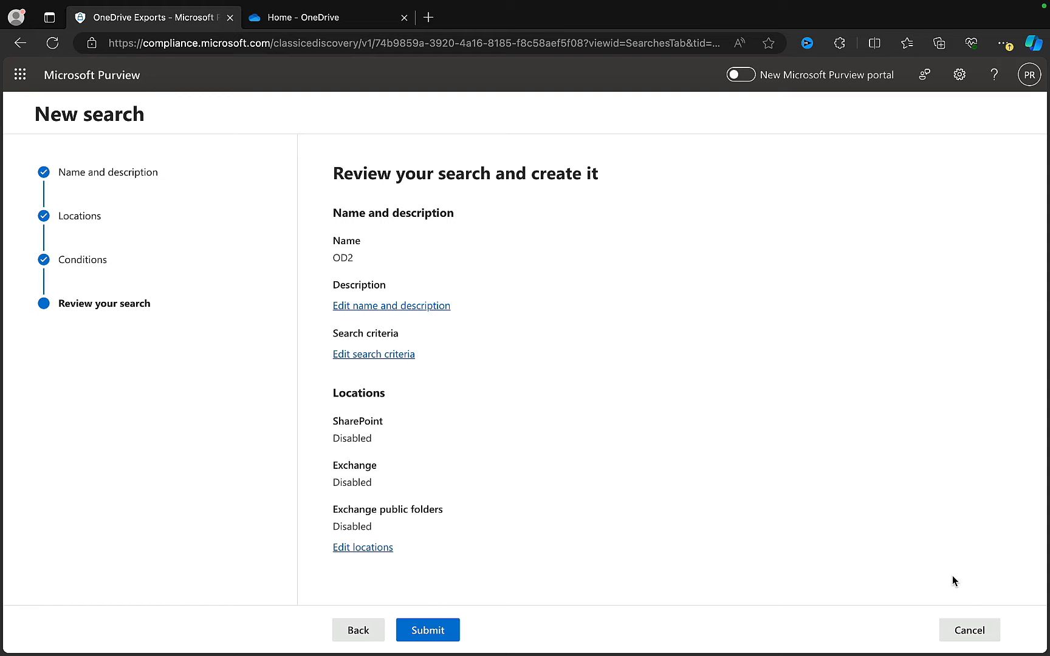
pyautogui.click(967, 630)
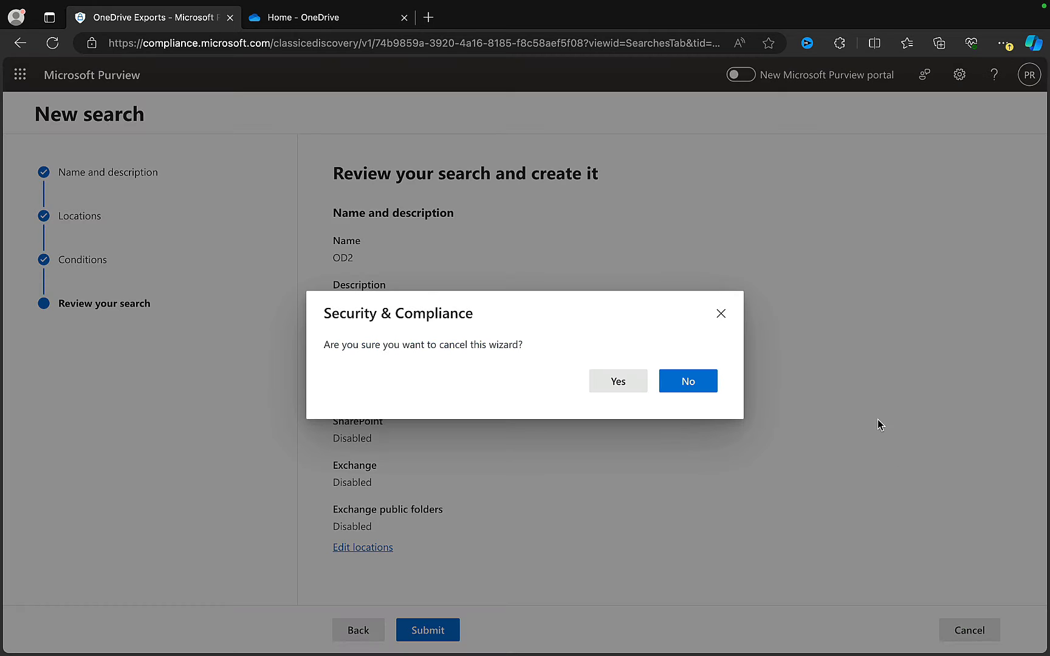
pyautogui.click(616, 382)
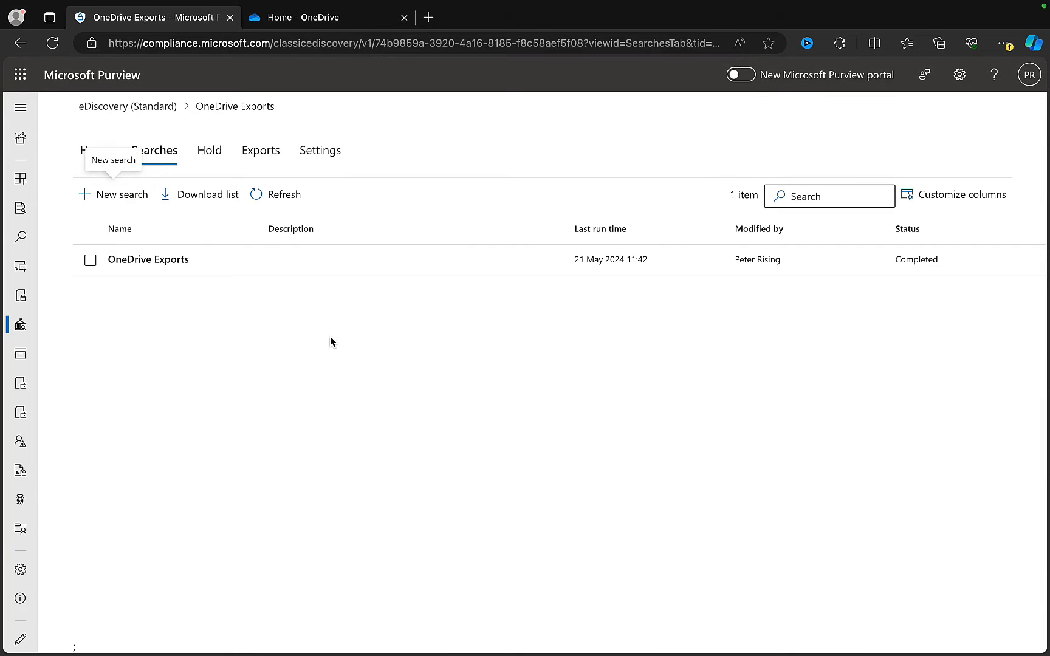
# Review the case's holds, and open the summary of the OneDrive Exports search
pyautogui.click(210, 152)
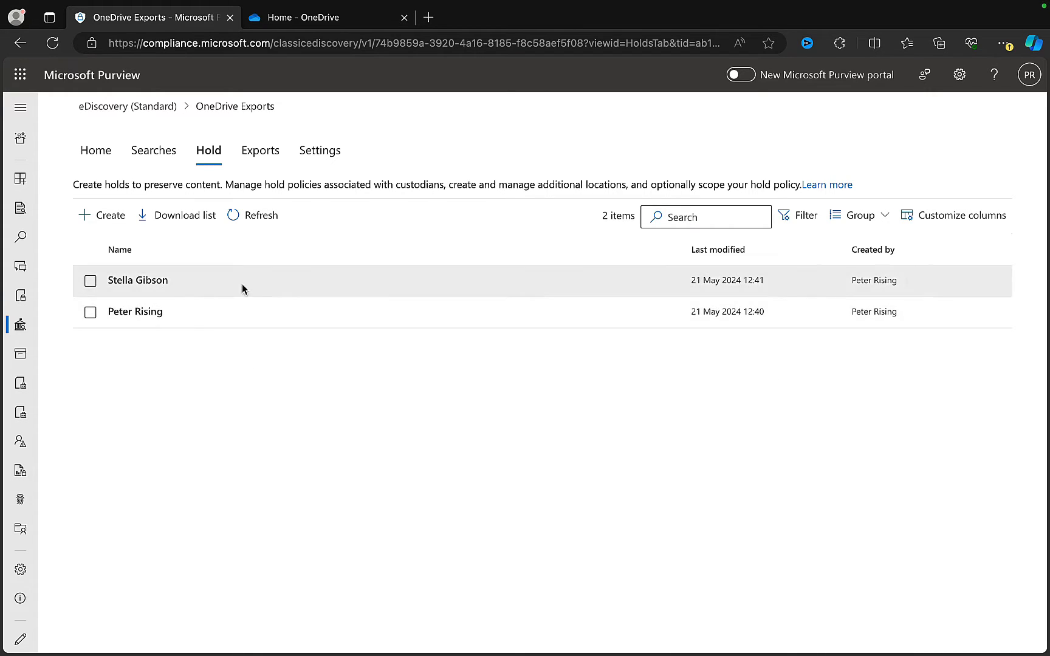
pyautogui.click(156, 155)
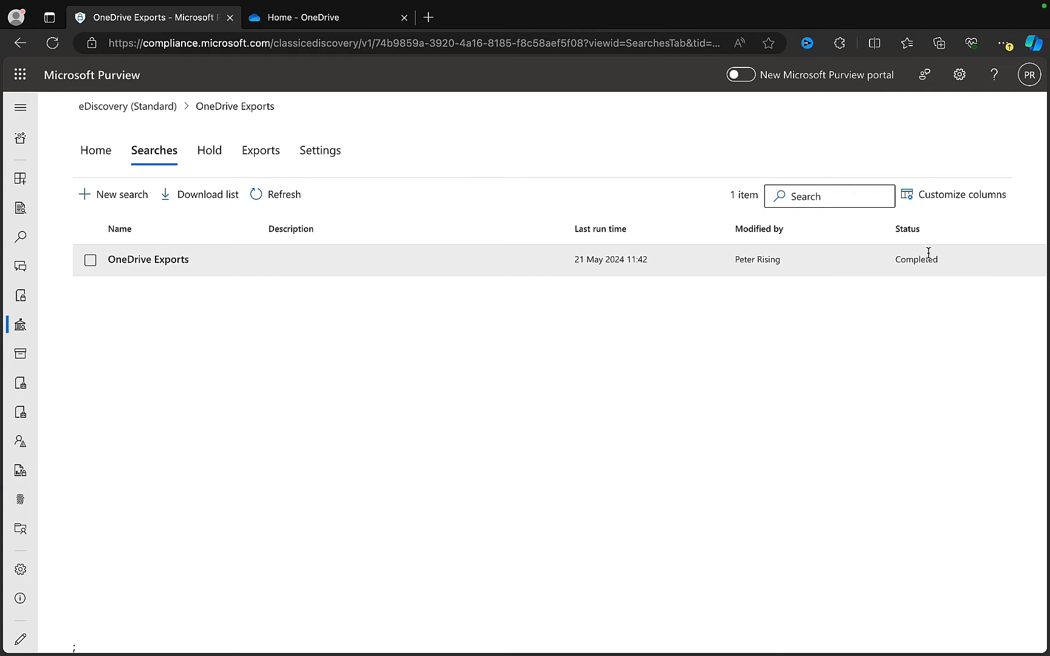
pyautogui.click(145, 261)
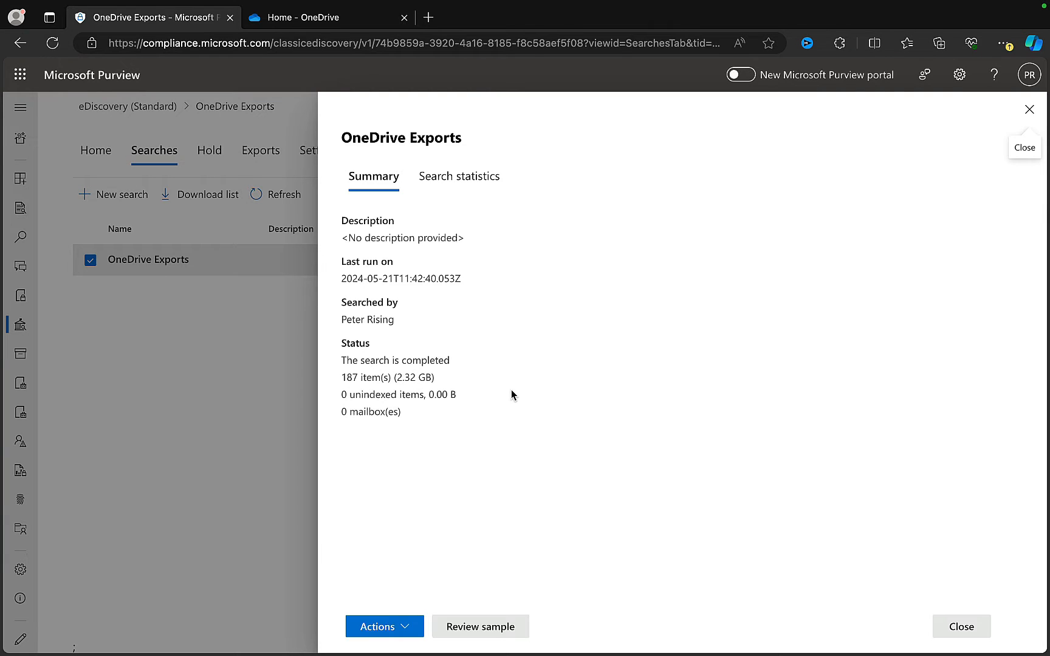
# Review the export options and estimation for the OneDrive Exports search results, leaving without starting a new export
pyautogui.click(406, 628)
pyautogui.click(405, 574)
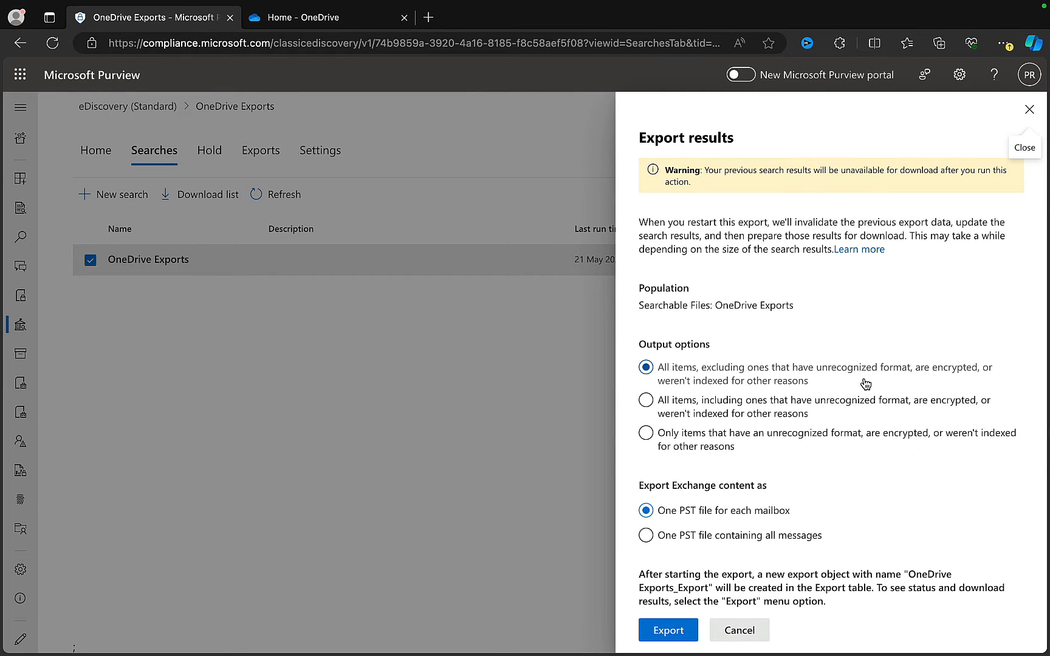
pyautogui.scroll(-1, 880, 421)
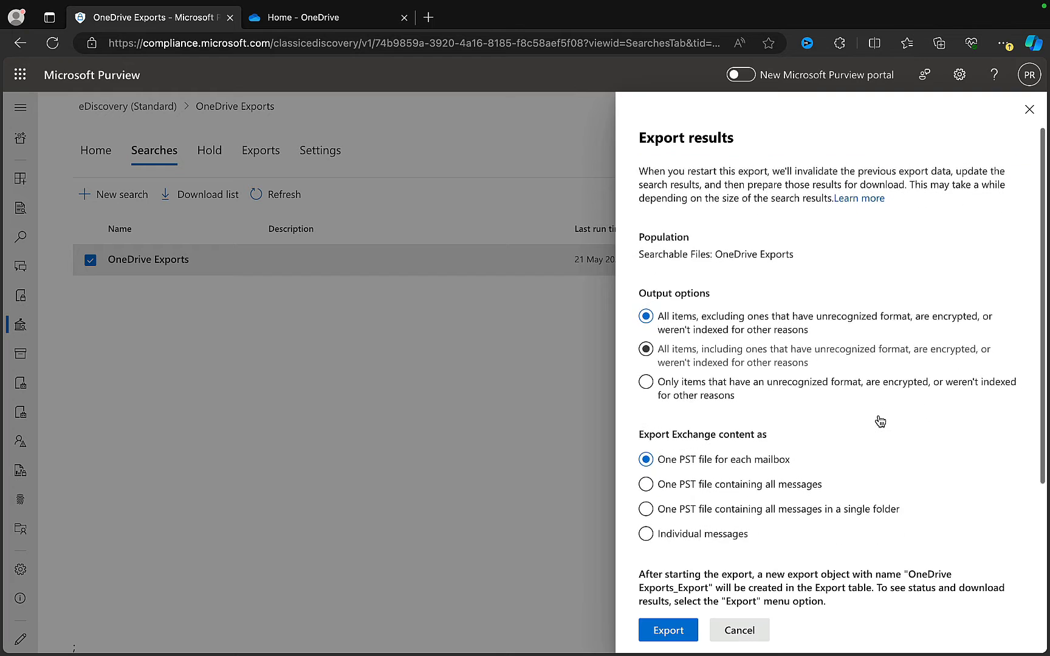
pyautogui.scroll(1, 880, 421)
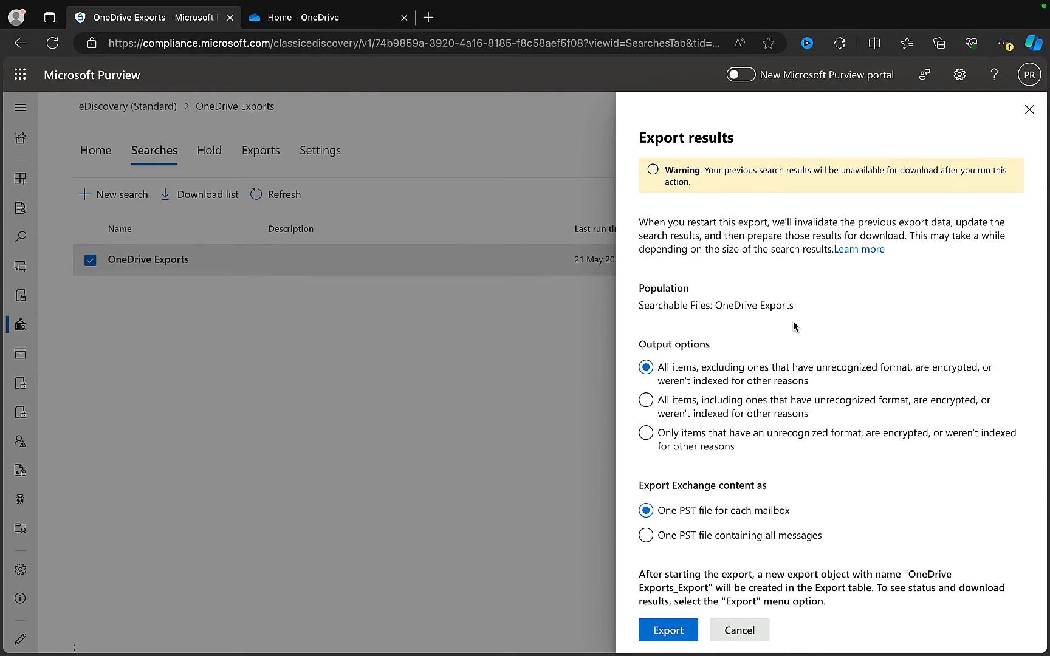
pyautogui.scroll(-2, 819, 388)
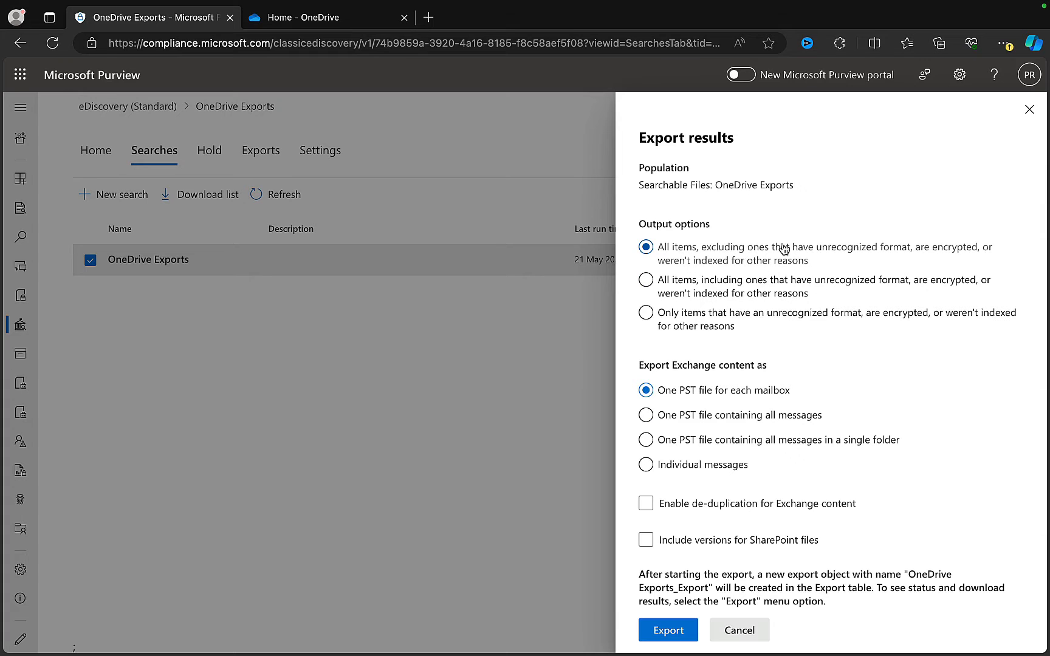
pyautogui.scroll(-2, 871, 371)
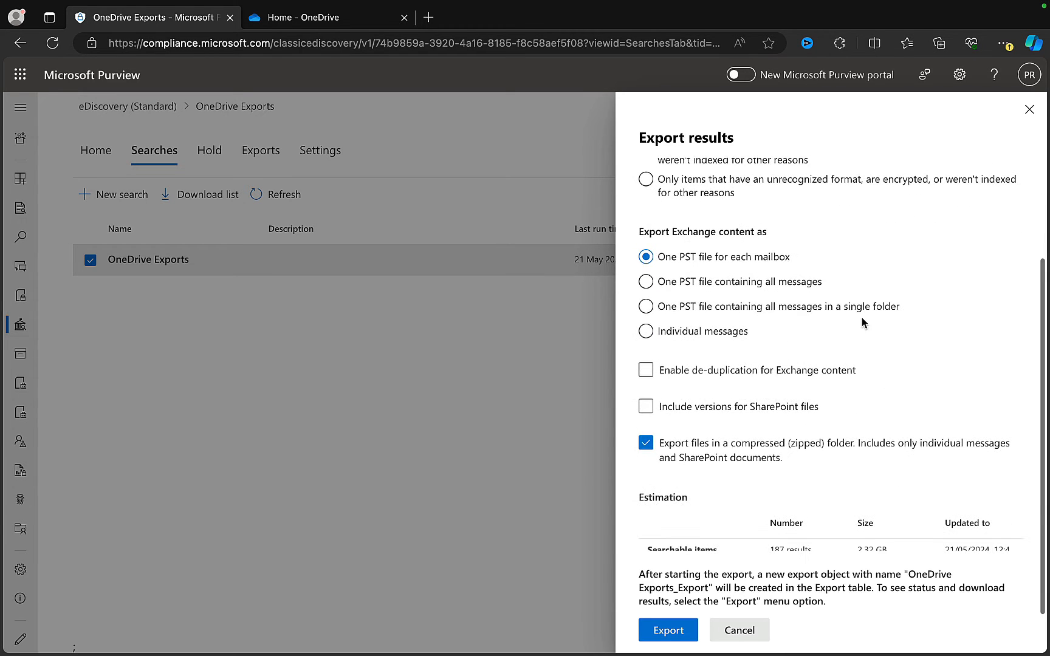
pyautogui.scroll(-1, 860, 336)
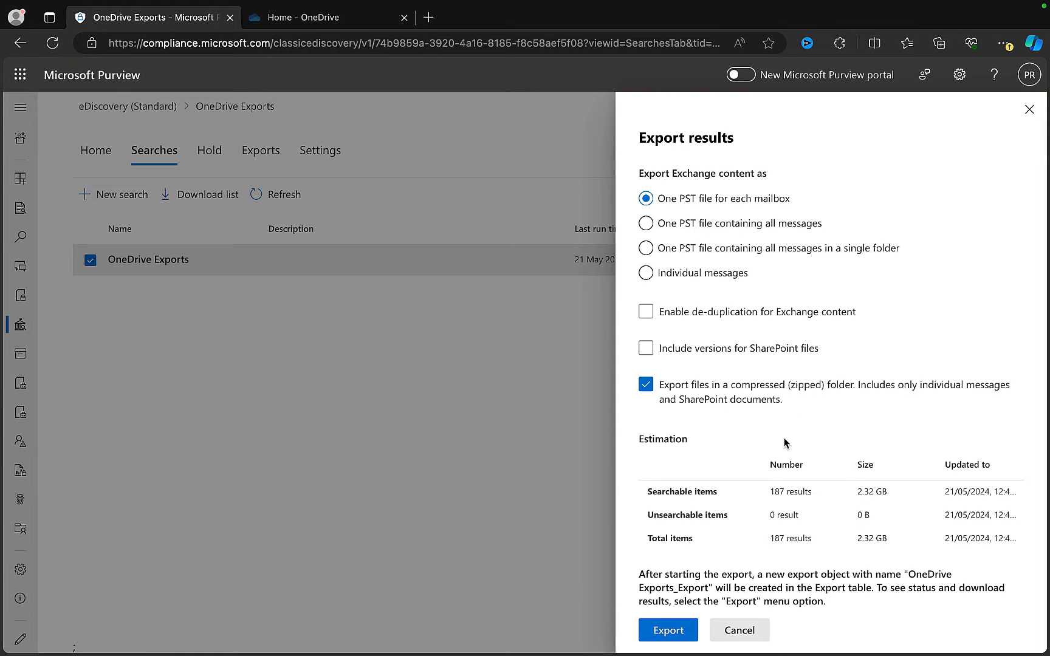
pyautogui.click(740, 631)
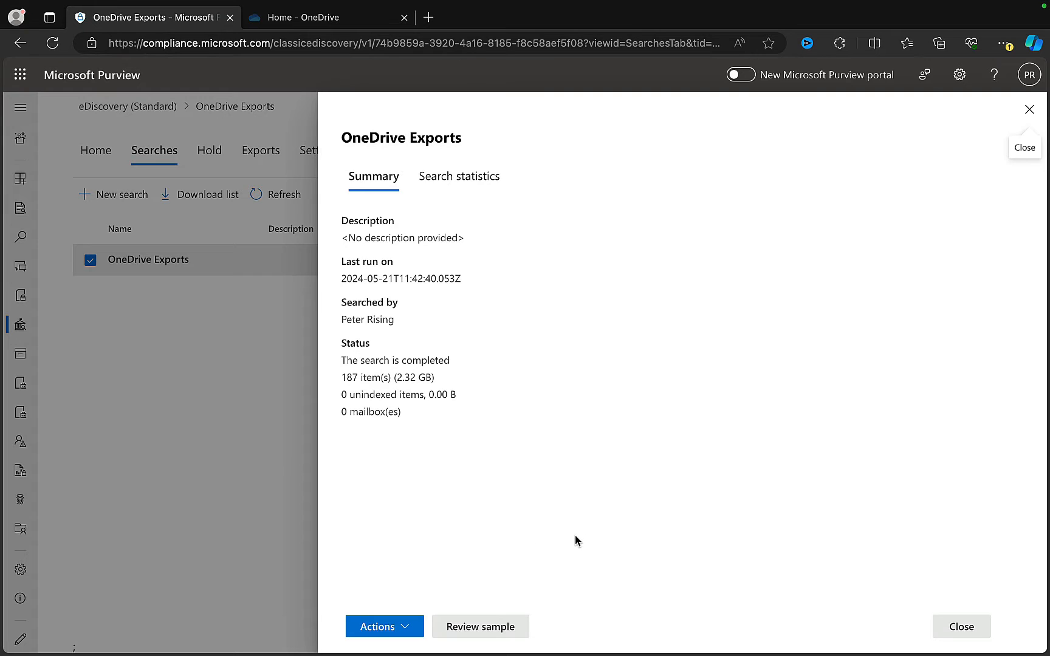
pyautogui.click(1029, 109)
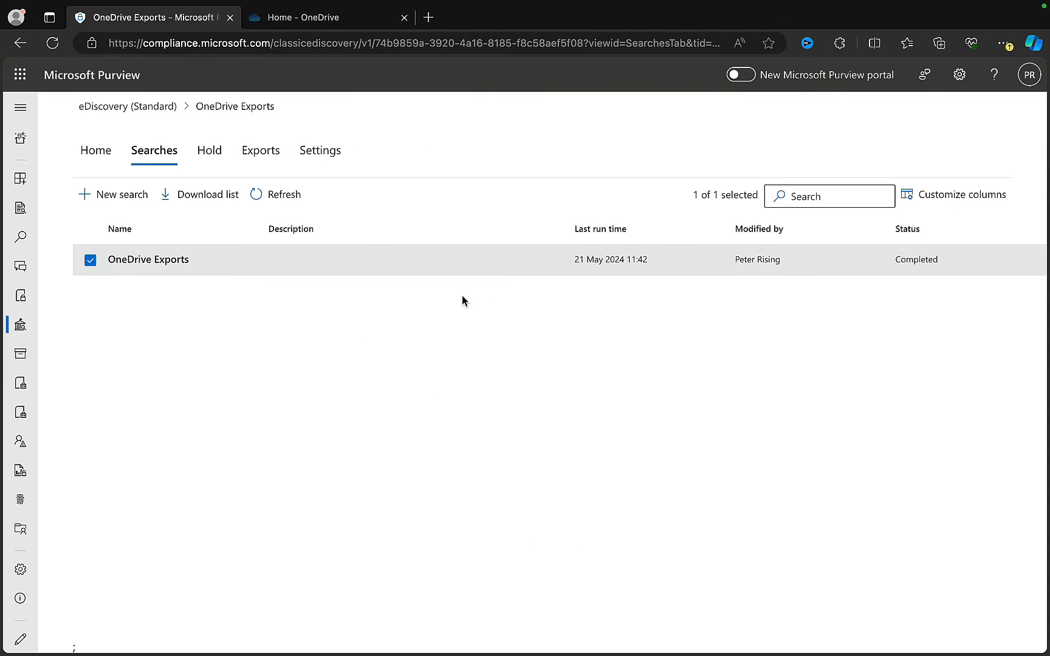
# Open the existing OneDrive Exports_Export export and look through its details, including the size, export key and status
pyautogui.click(261, 152)
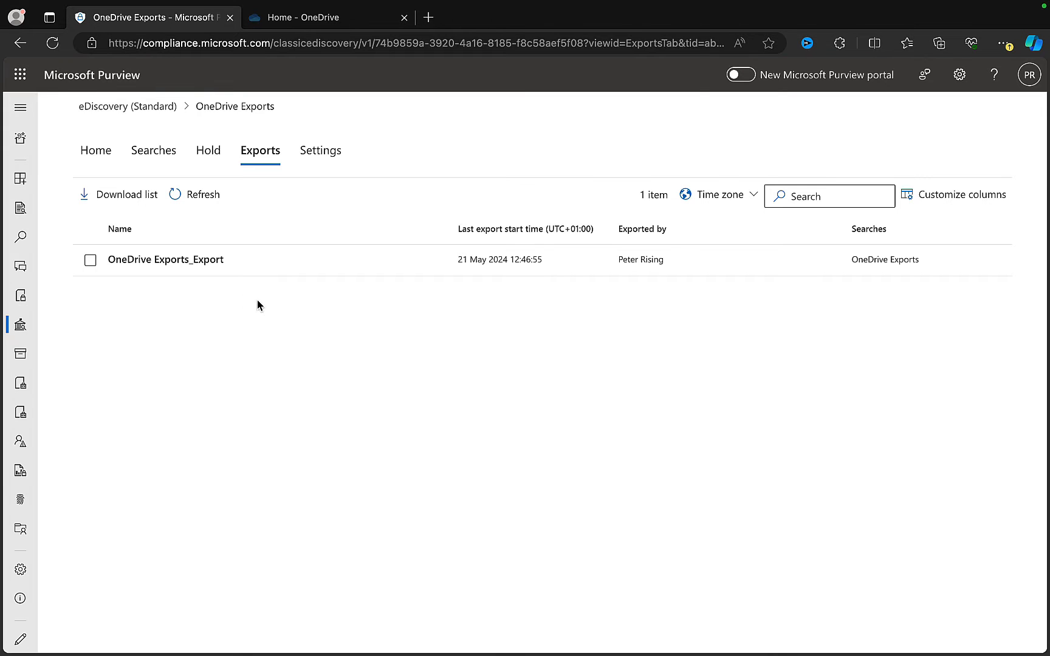
pyautogui.click(149, 261)
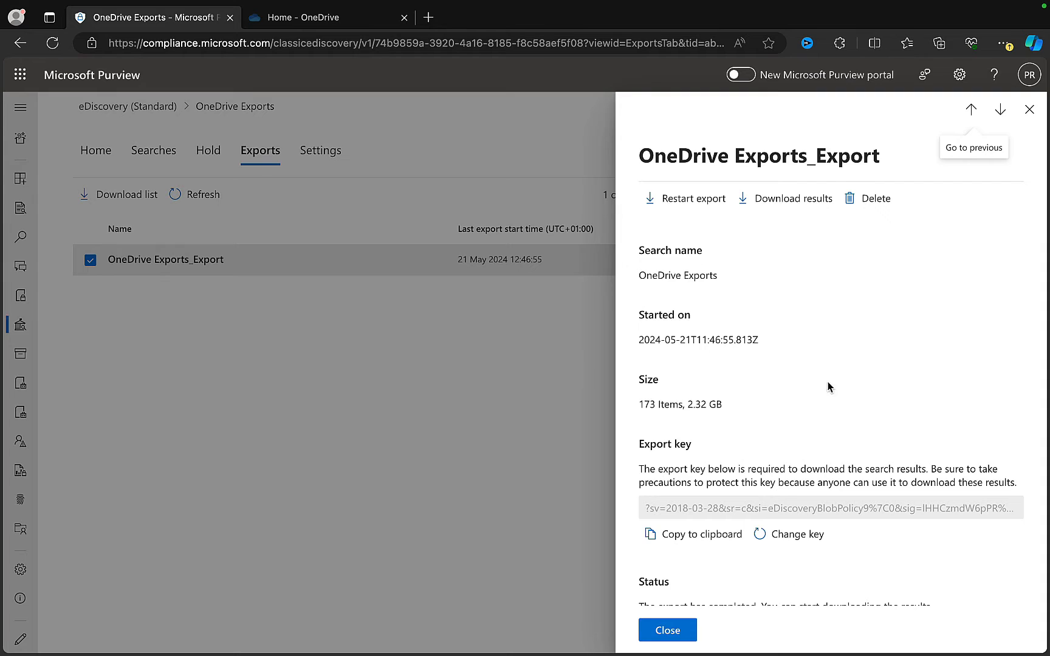
pyautogui.scroll(-1, 860, 391)
pyautogui.scroll(1, 860, 390)
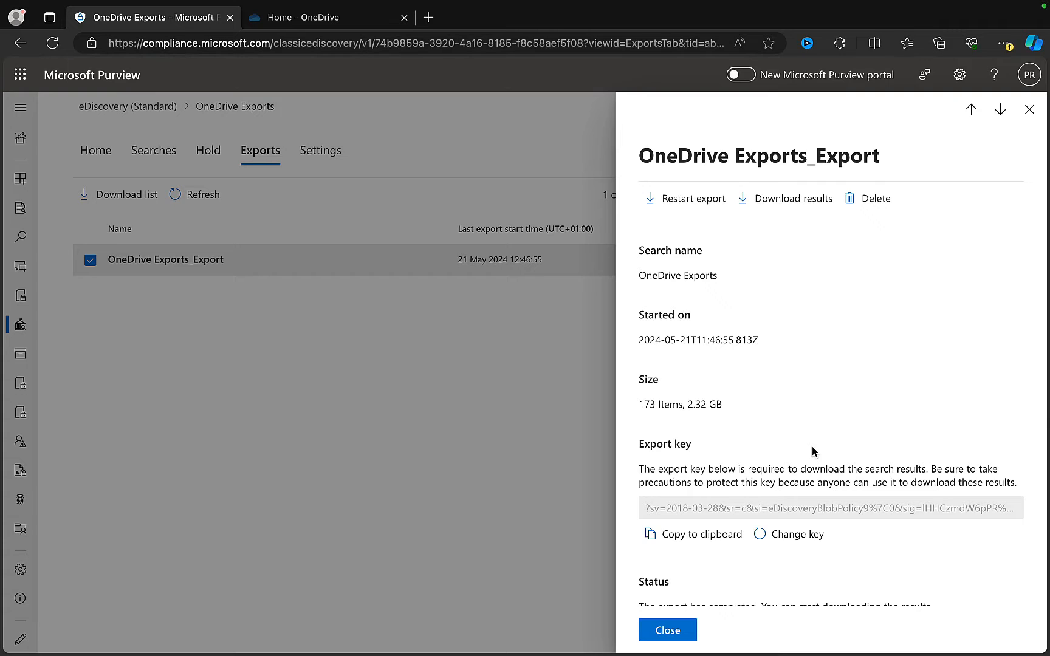
pyautogui.scroll(-6, 812, 449)
pyautogui.scroll(10, 811, 452)
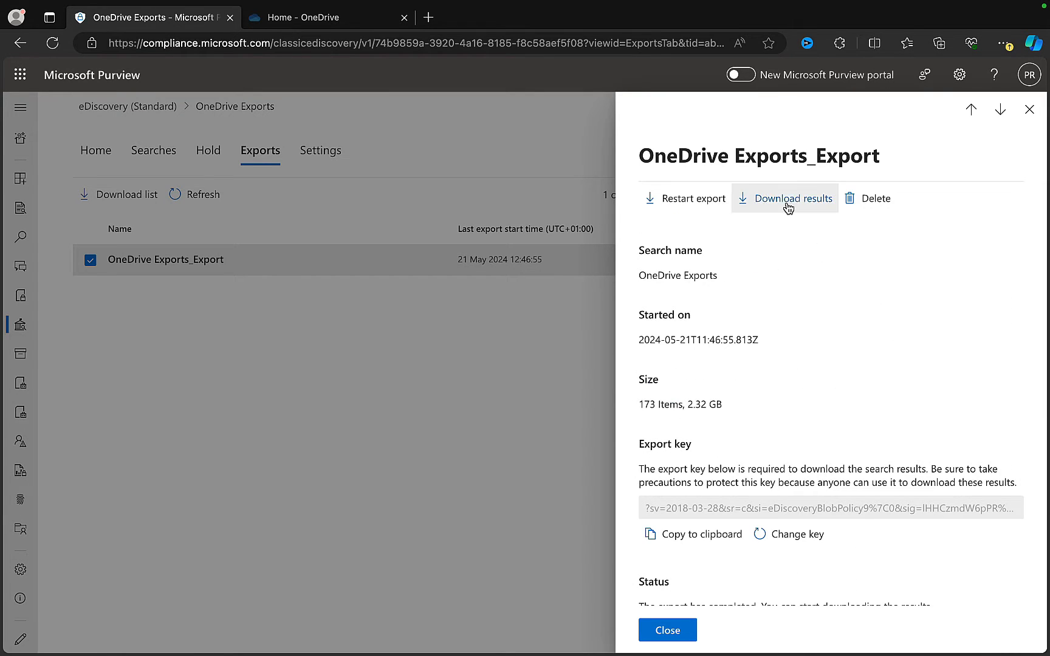
# Download the OneDrive Exports_Export results through the export tool application and close the export's details
pyautogui.click(784, 201)
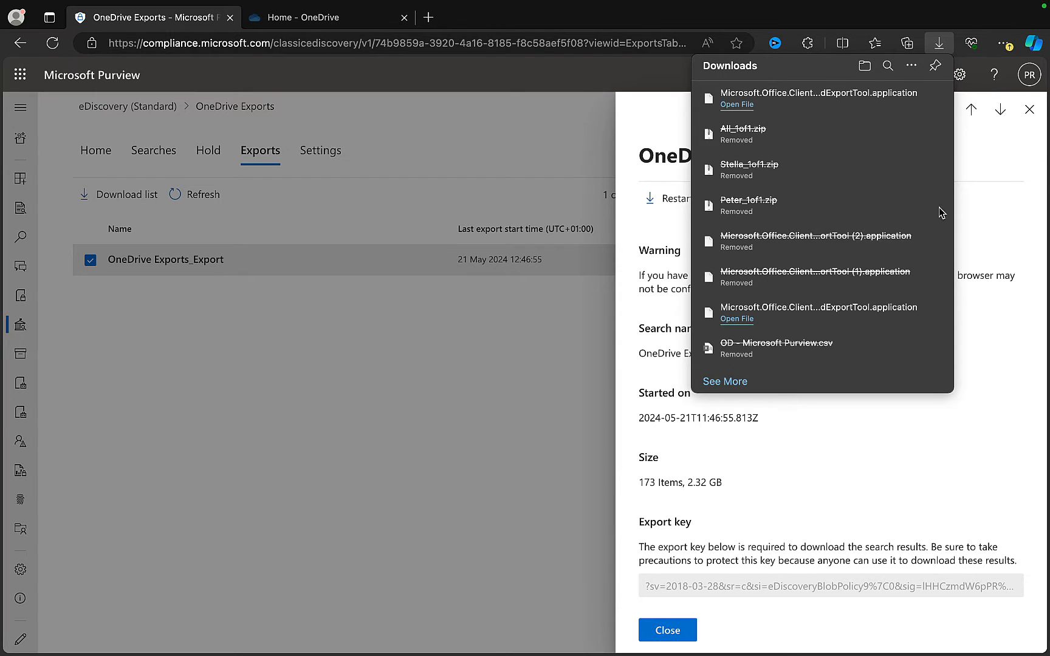
pyautogui.click(1003, 174)
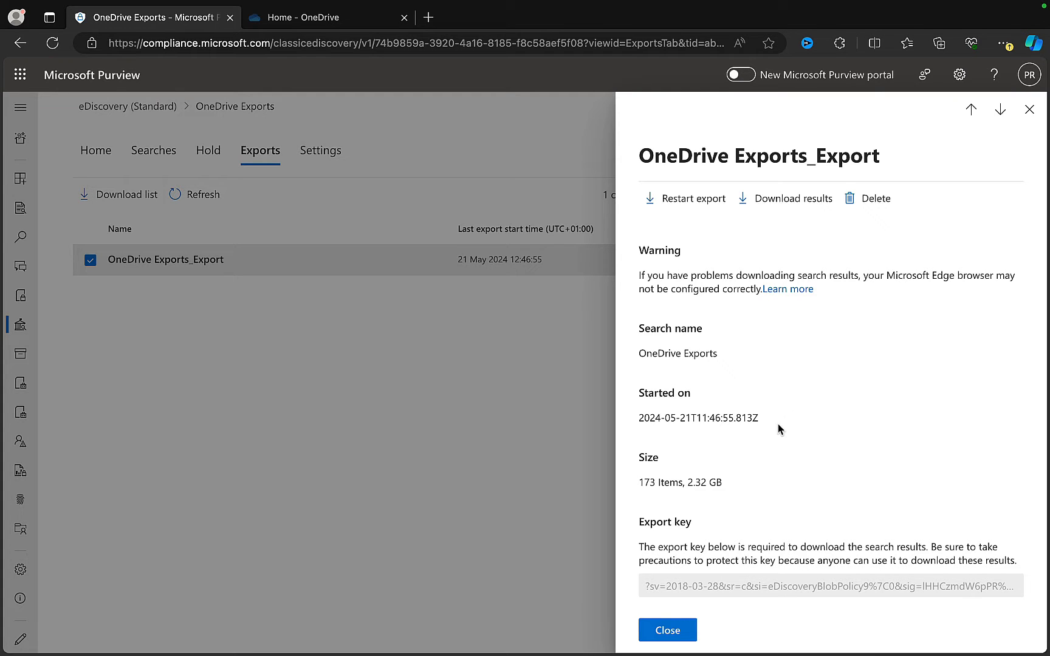
pyautogui.click(668, 630)
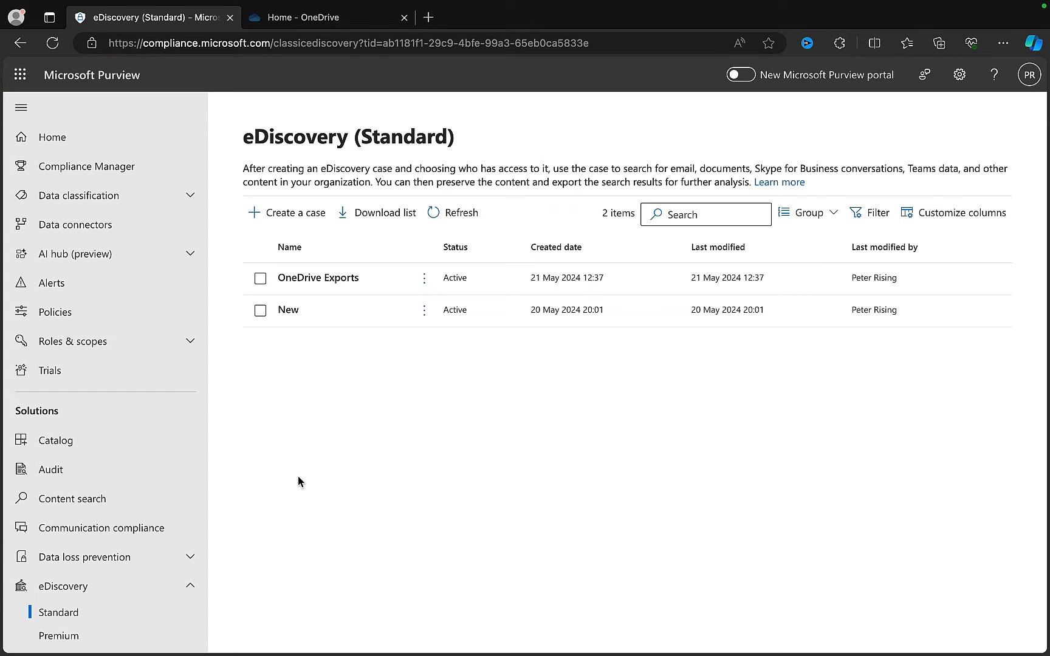
# In the permissions for Microsoft Purview solutions, examine the roles and members of the eDiscovery Manager role group
pyautogui.scroll(-1, 123, 544)
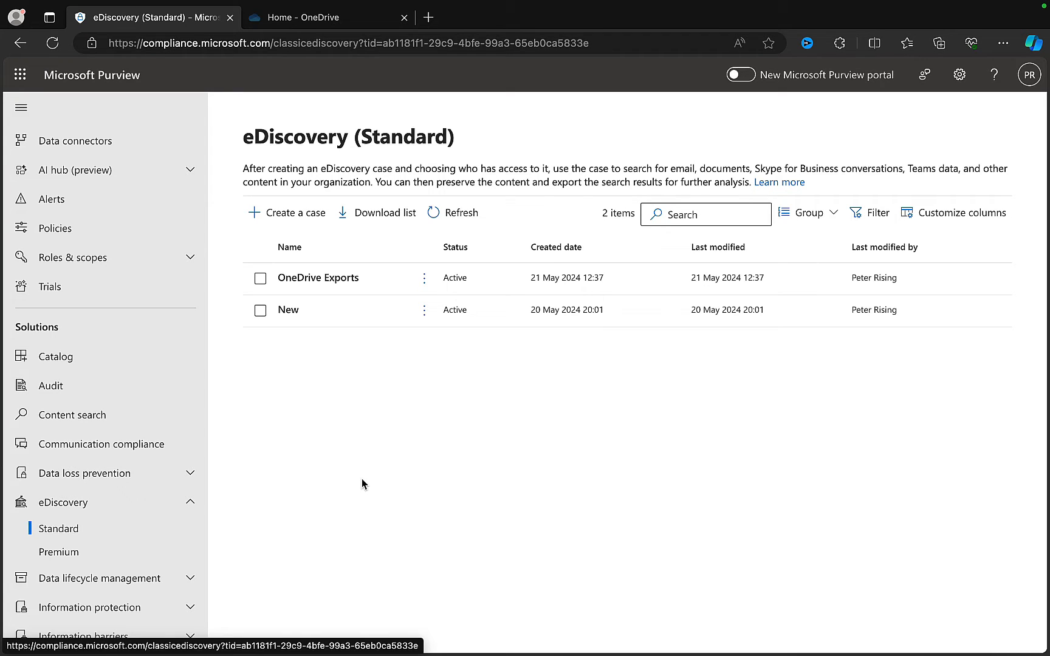
pyautogui.scroll(2, 124, 461)
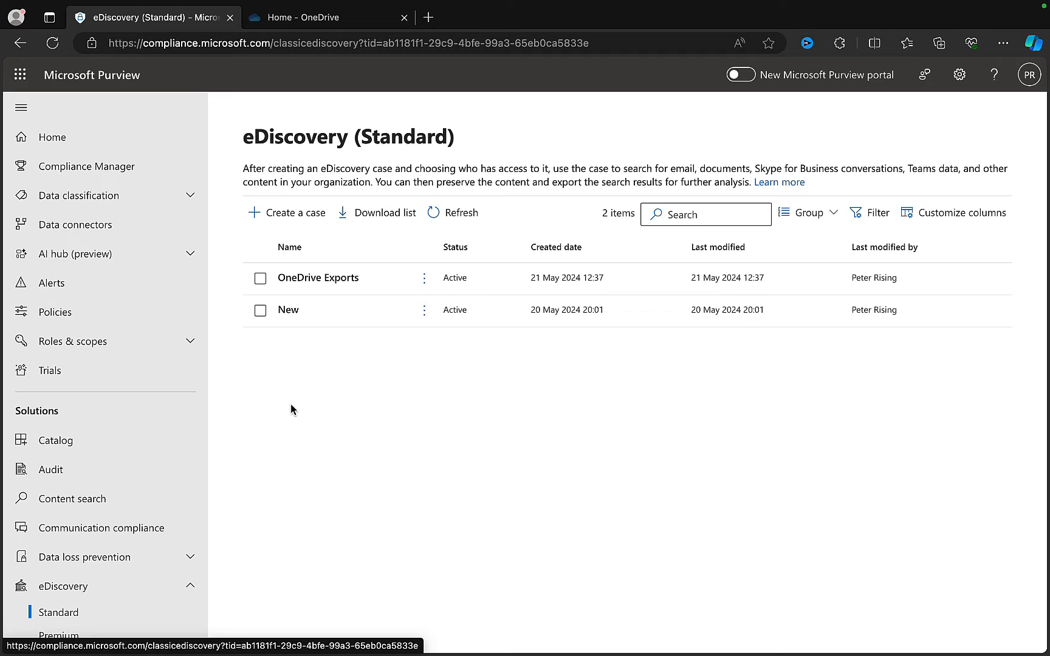
pyautogui.click(190, 342)
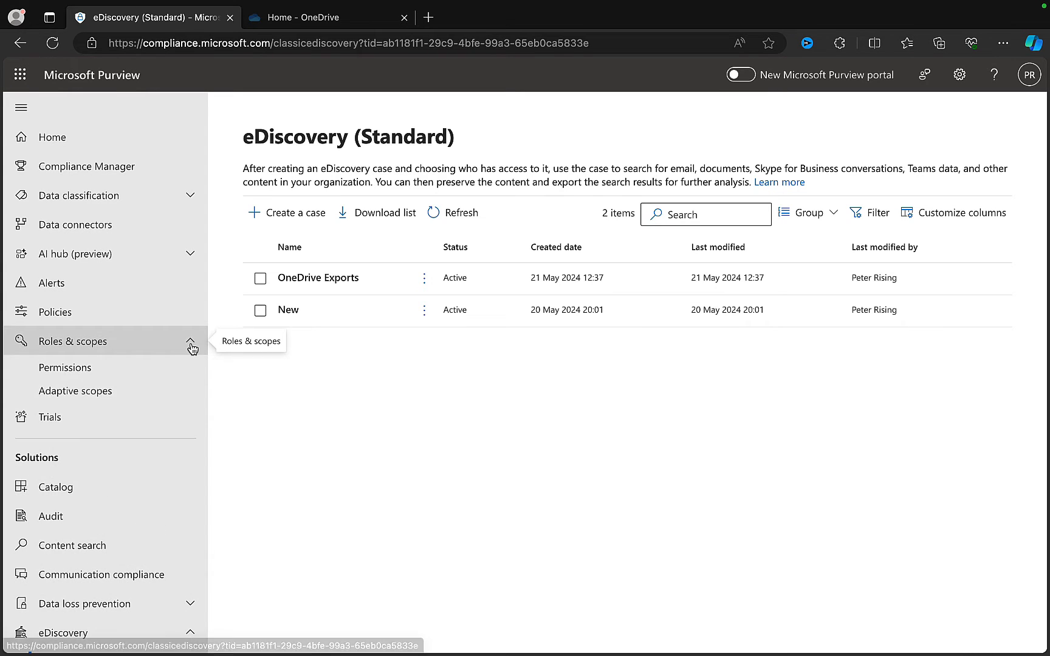
pyautogui.click(90, 369)
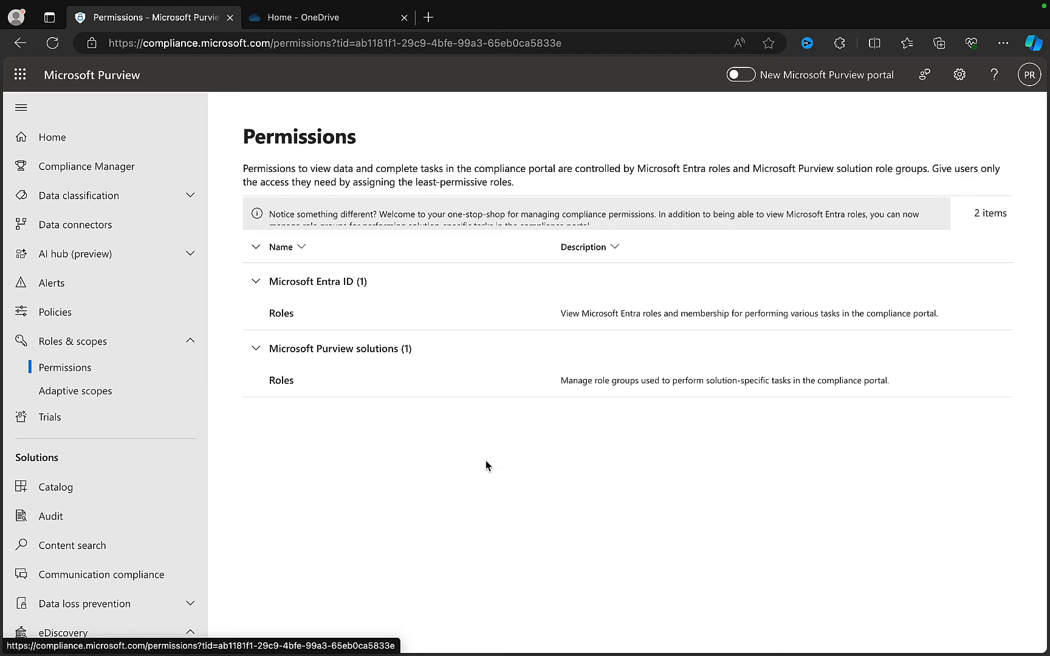
pyautogui.click(285, 381)
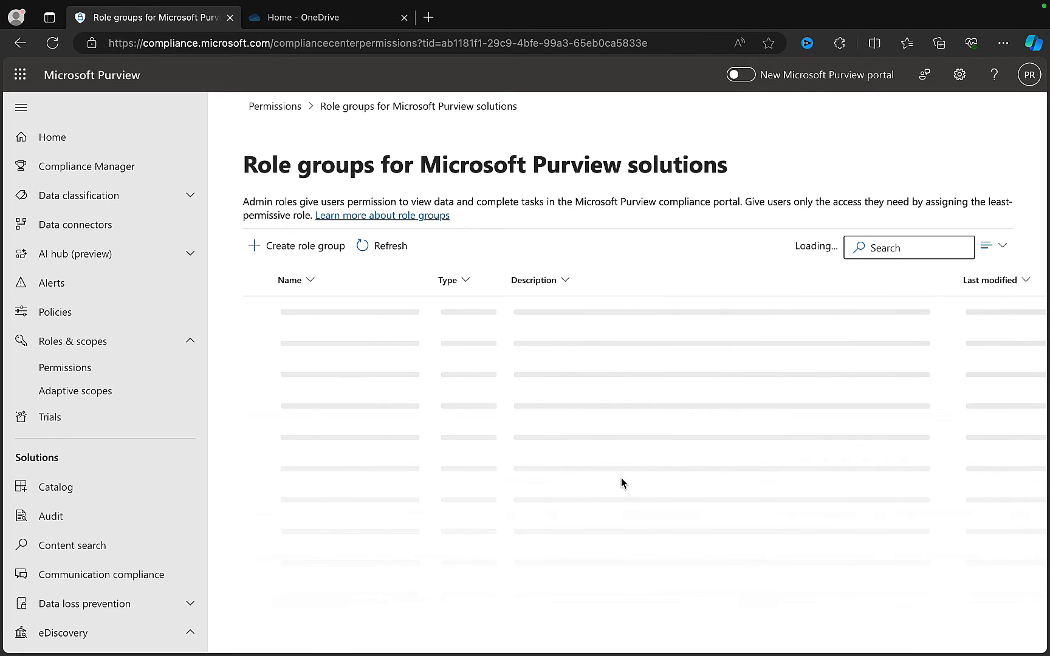
pyautogui.scroll(-1, 624, 483)
pyautogui.click(352, 479)
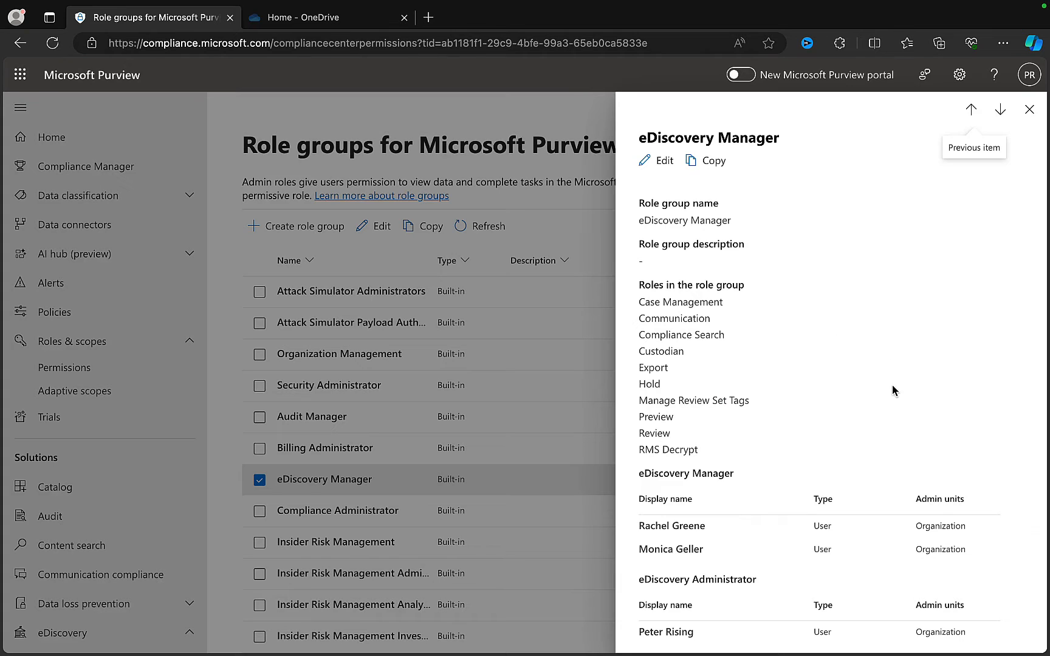
pyautogui.scroll(-1, 909, 404)
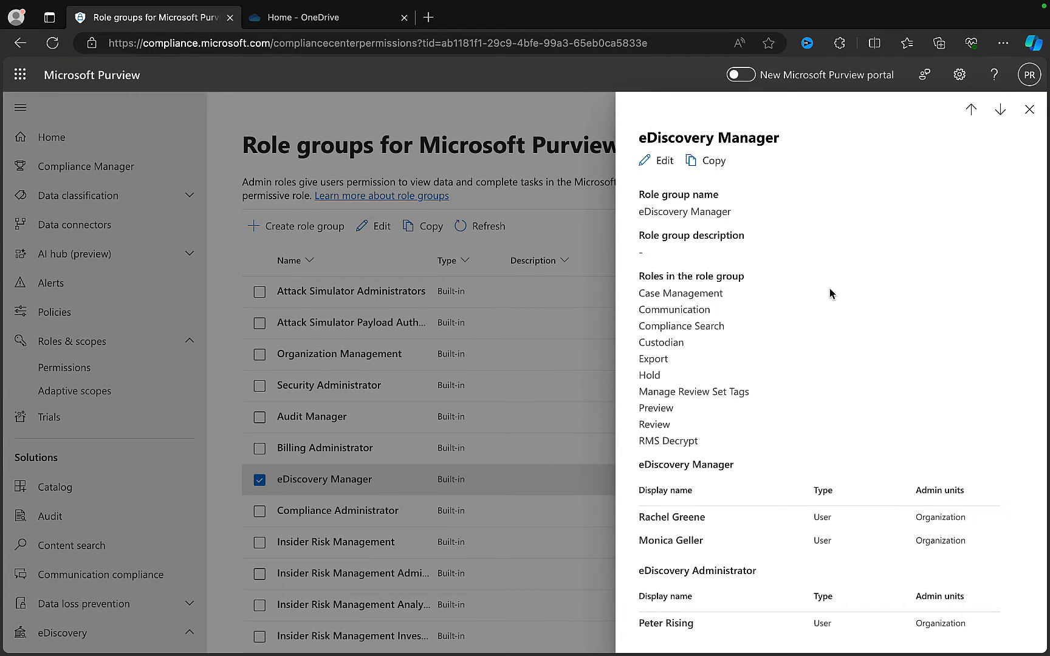
pyautogui.click(1029, 110)
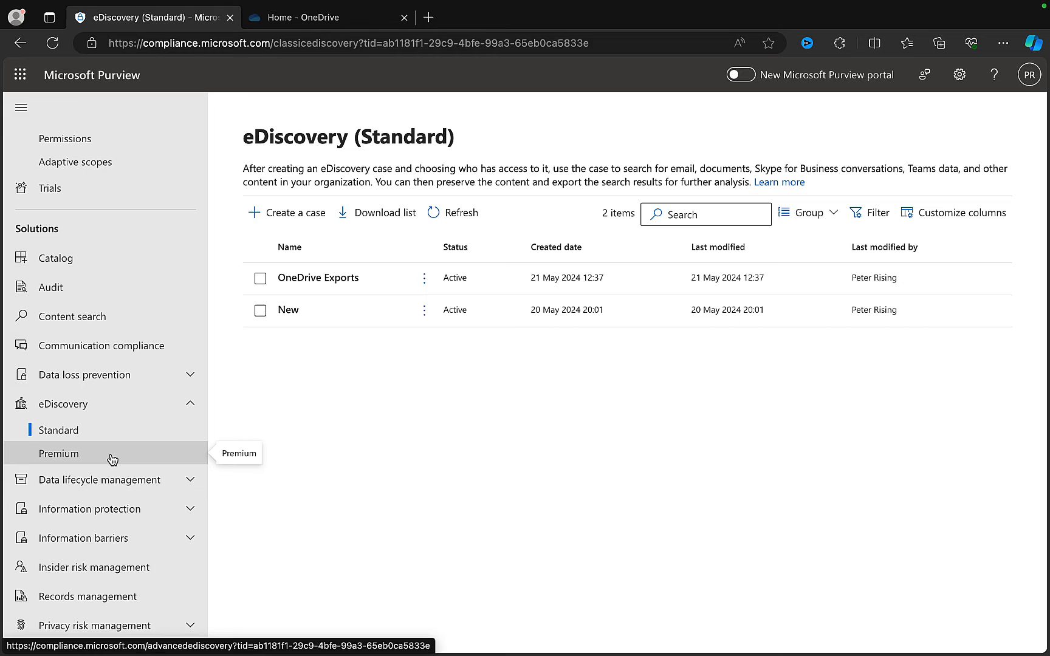
# Start a new eDiscovery (Premium) case named OD, using the New (recommended) case format
pyautogui.click(112, 459)
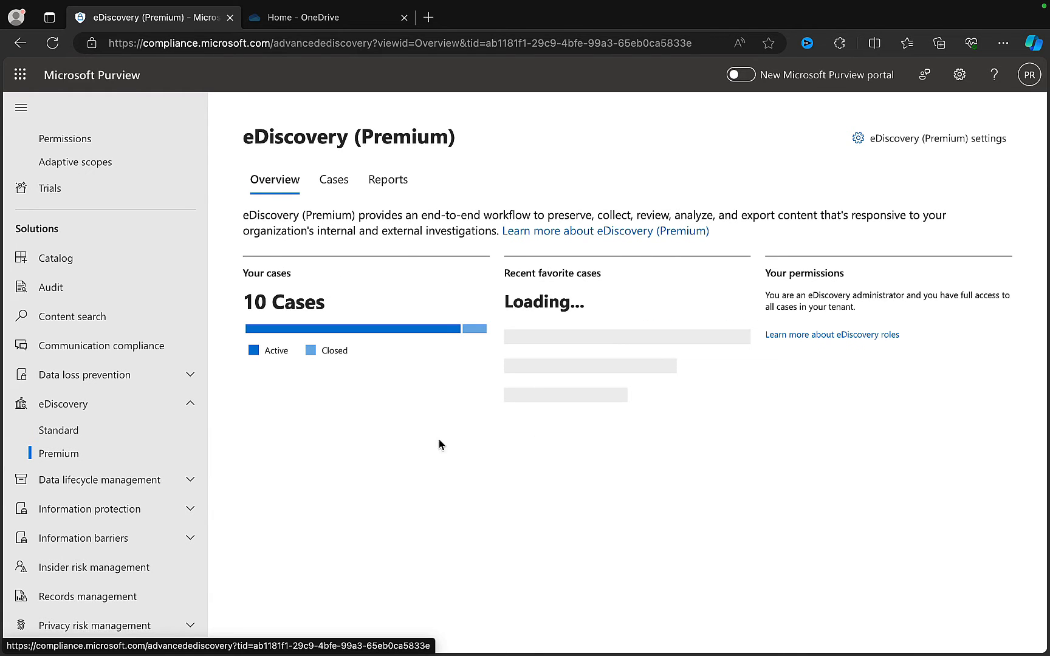
pyautogui.click(334, 181)
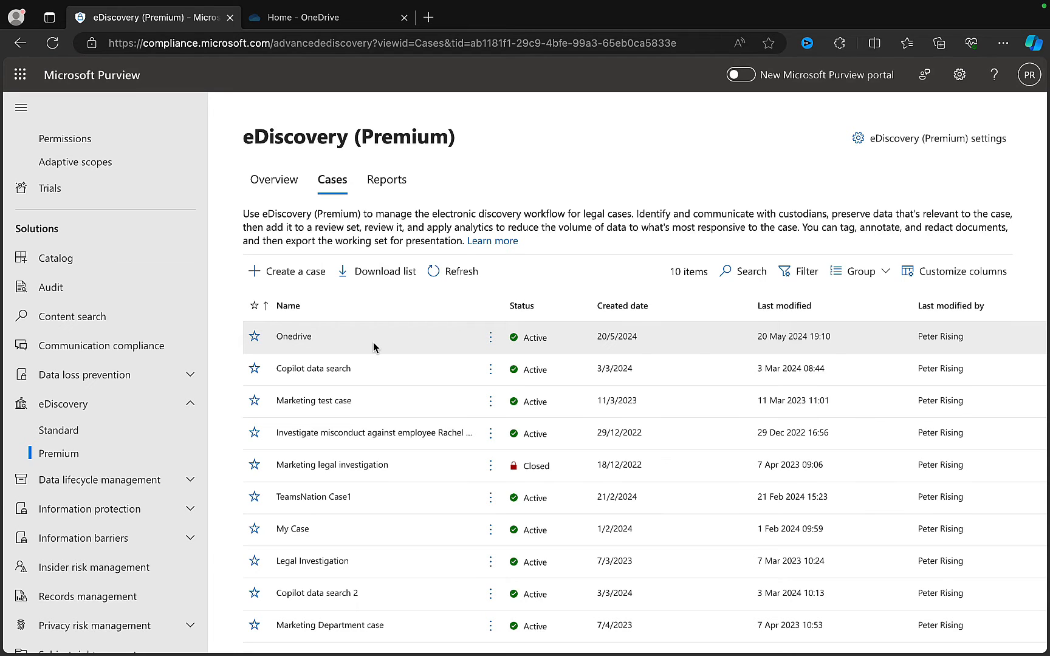
pyautogui.click(298, 275)
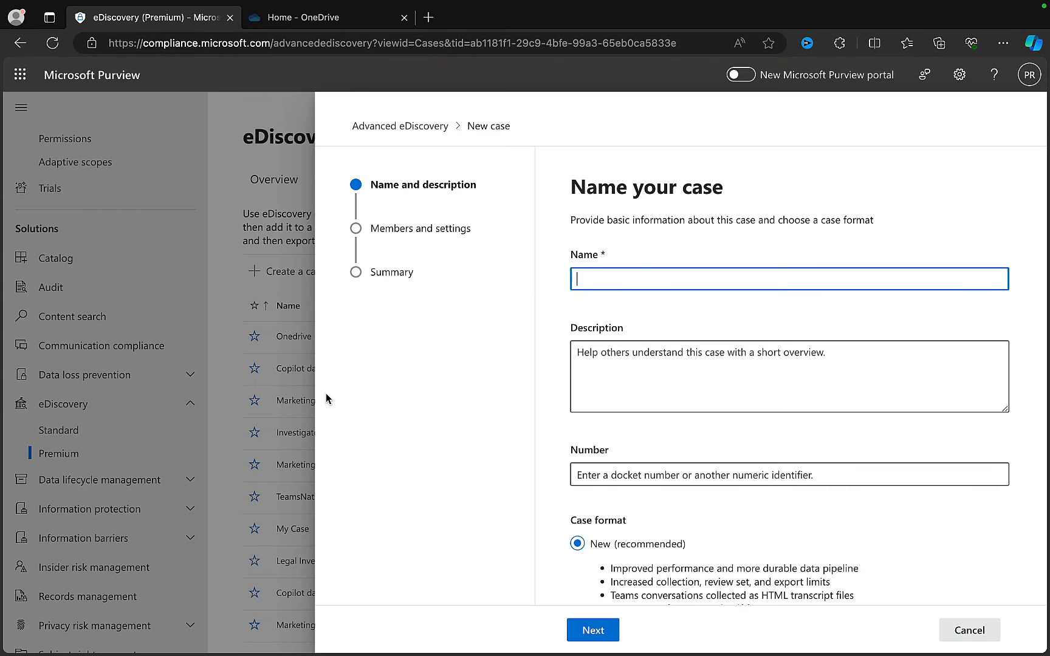
pyautogui.write('OD')
pyautogui.scroll(-1, 793, 421)
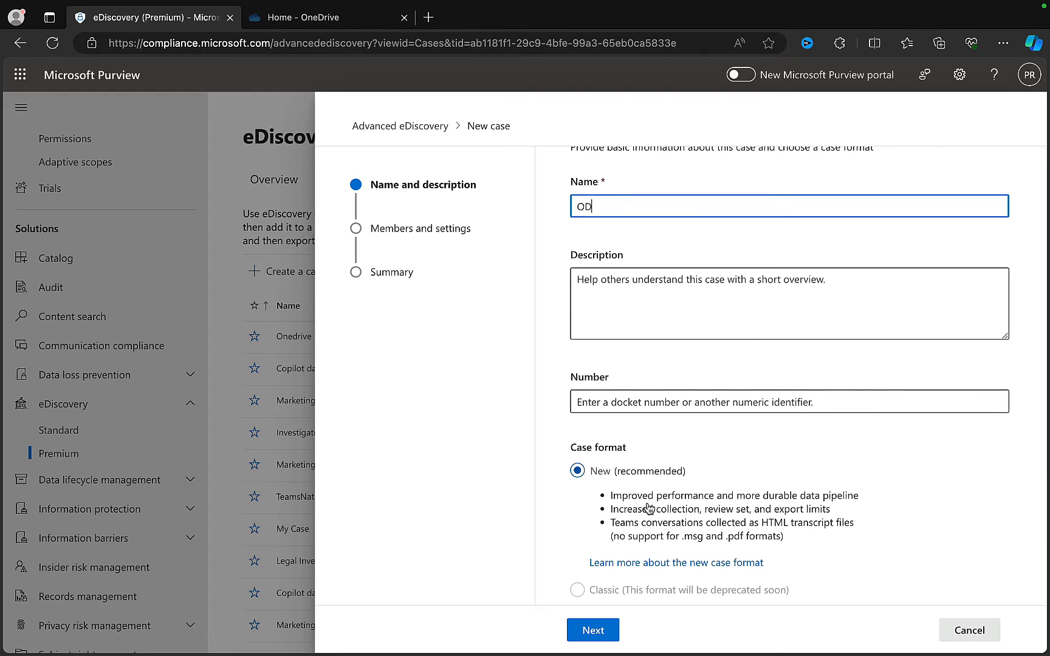
pyautogui.click(599, 631)
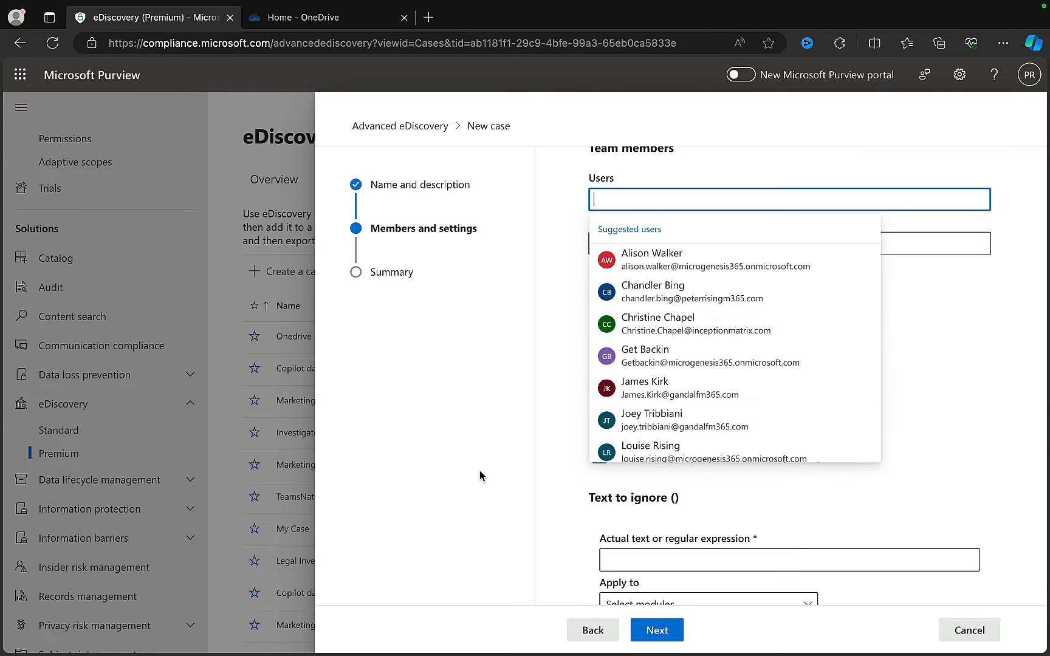
# Go through the case's member, analytics and text settings, adding no team members and keeping the search and analytics defaults, and continue to the summary
pyautogui.click(994, 411)
pyautogui.scroll(3, 993, 411)
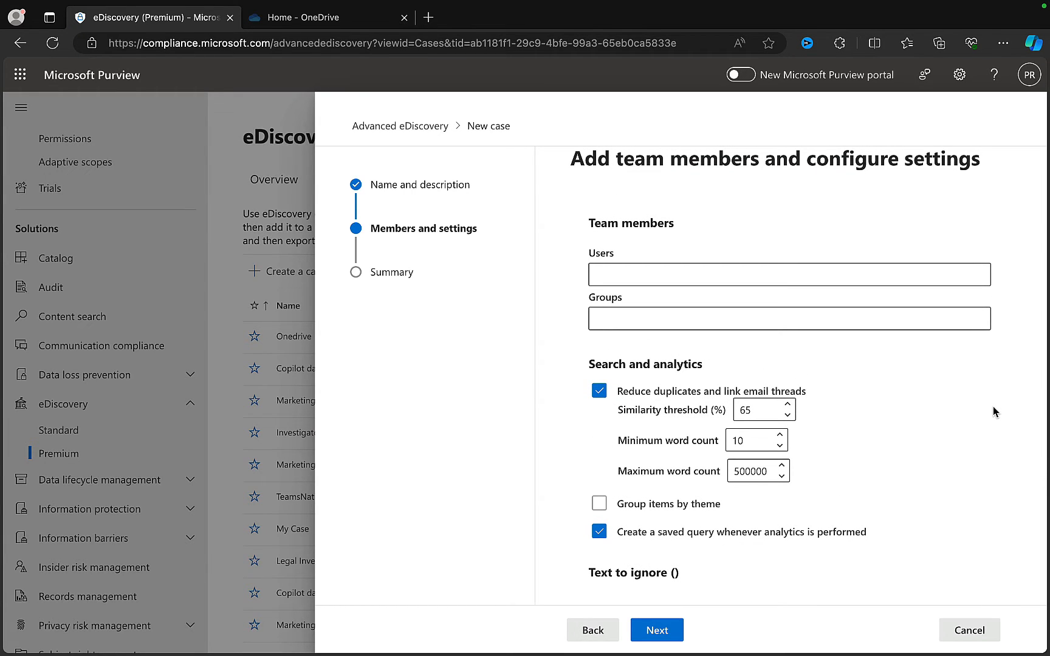
pyautogui.scroll(-2, 949, 427)
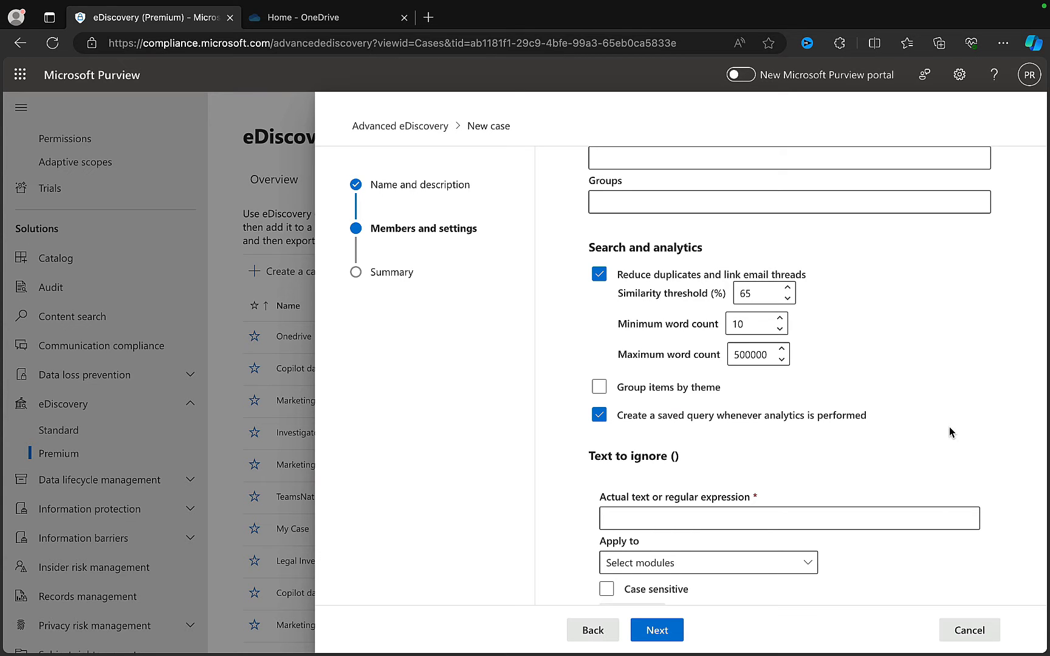
pyautogui.scroll(-2, 898, 427)
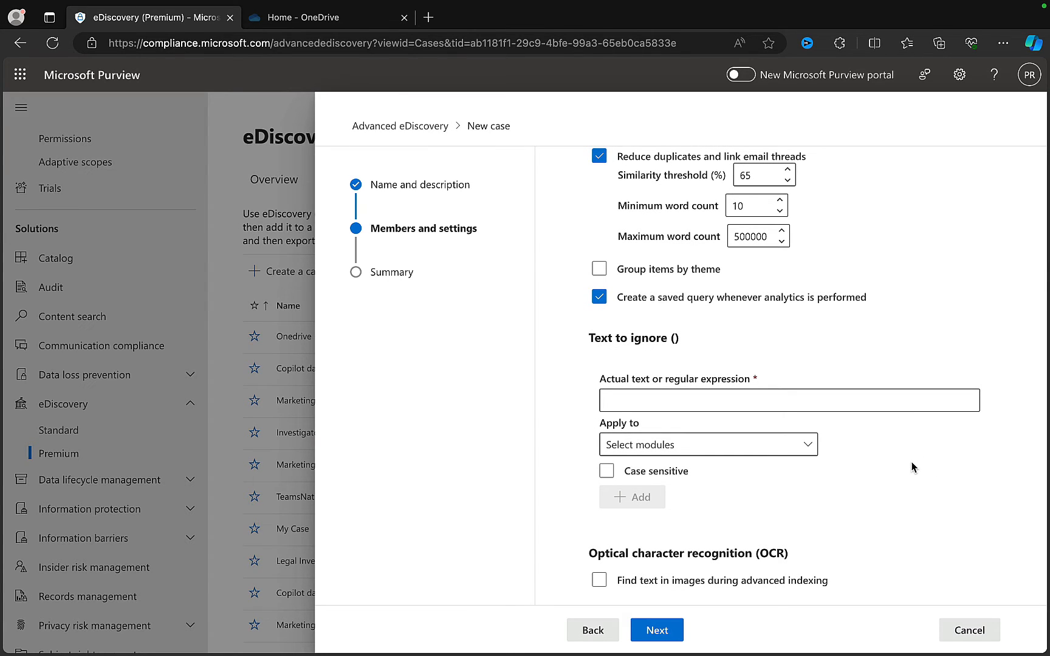
pyautogui.click(606, 470)
pyautogui.click(657, 630)
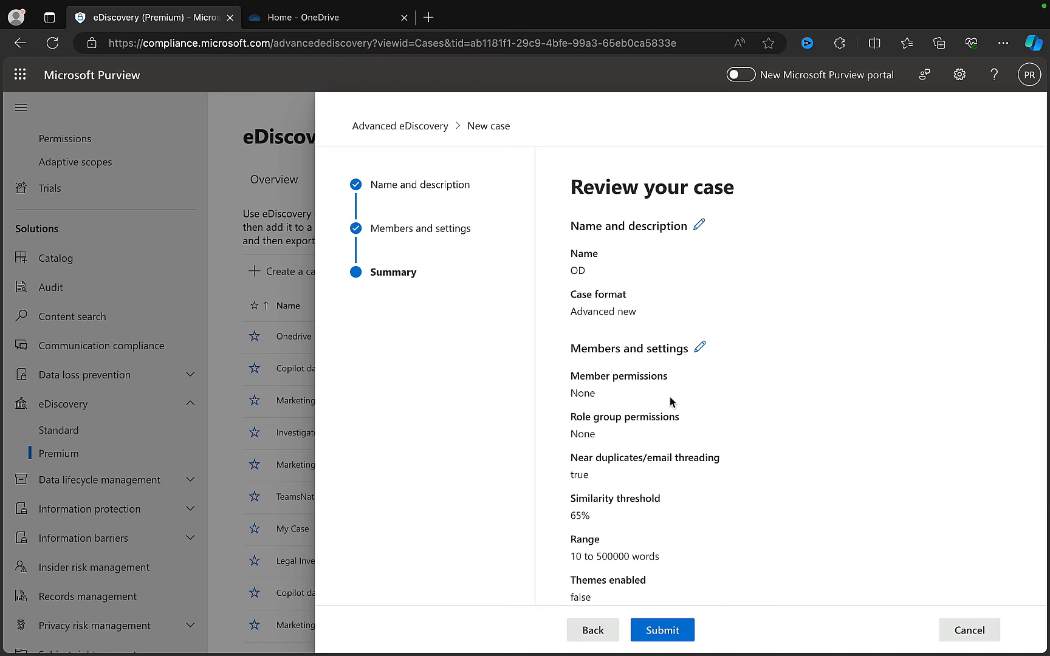
# Submit the OD case and show its overview with the side navigation collapsed
pyautogui.click(662, 630)
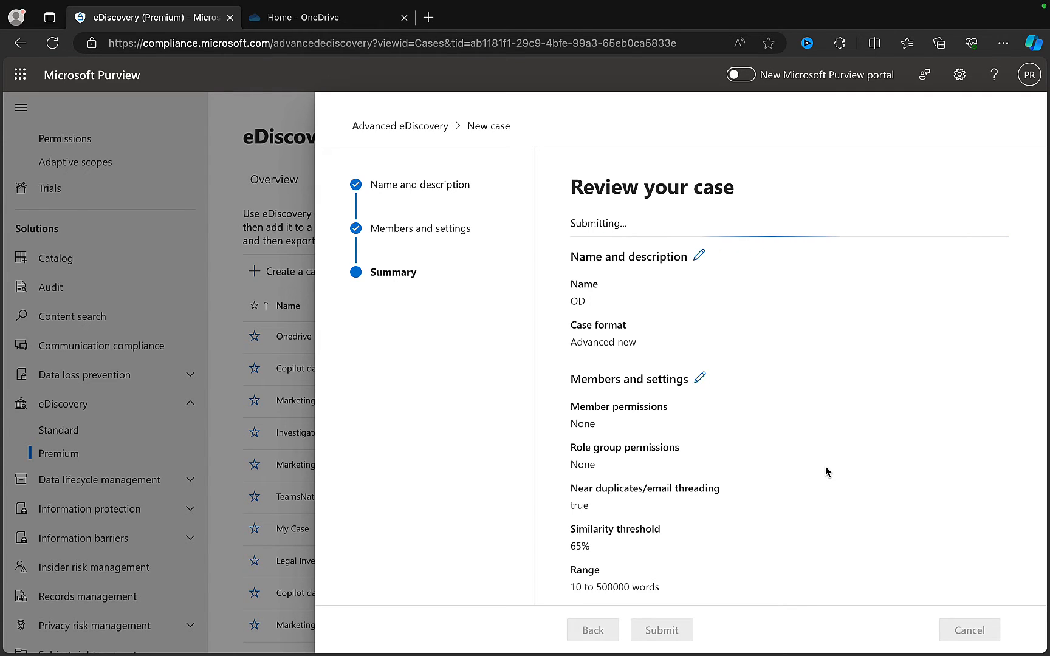
pyautogui.click(595, 629)
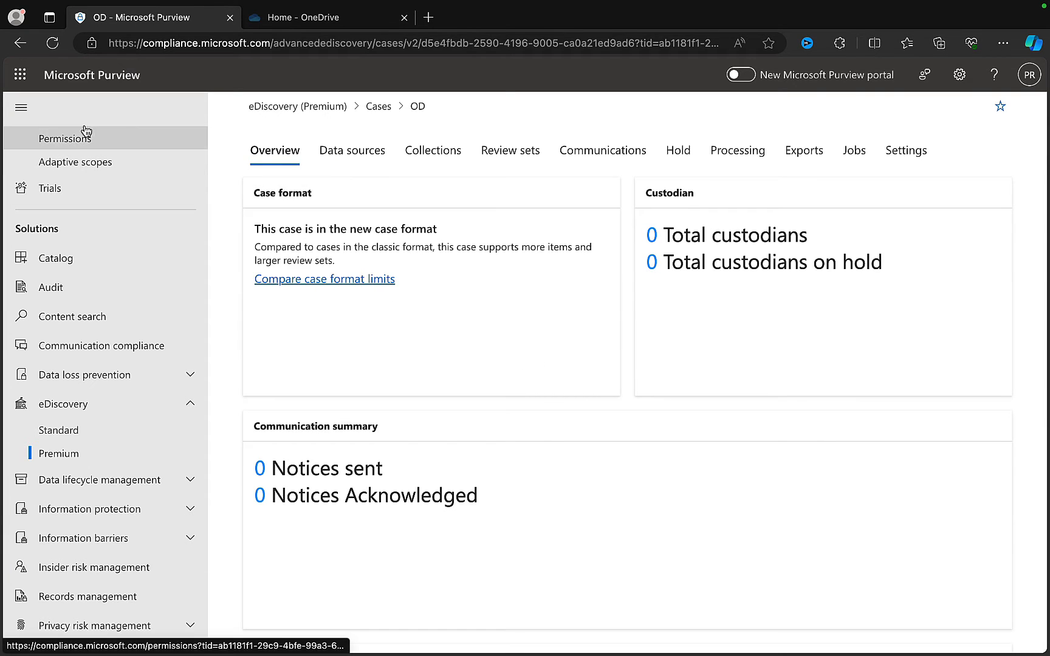
pyautogui.click(29, 115)
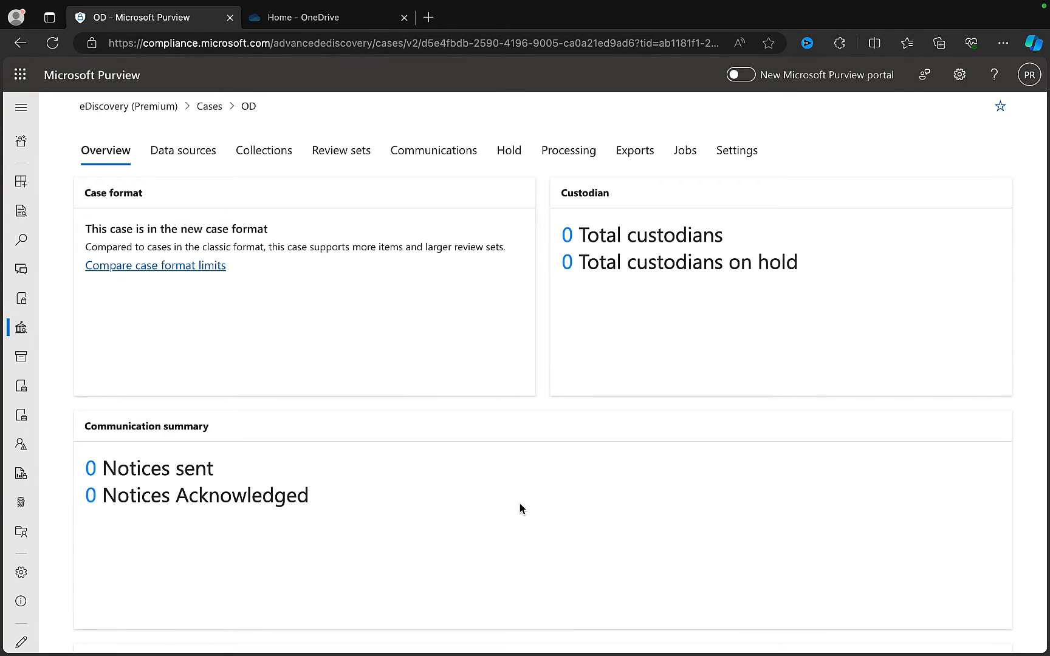
# Add two users from the directory as new custodians of the case, with their mailboxes and OneDrives on hold, and submit them
pyautogui.click(186, 157)
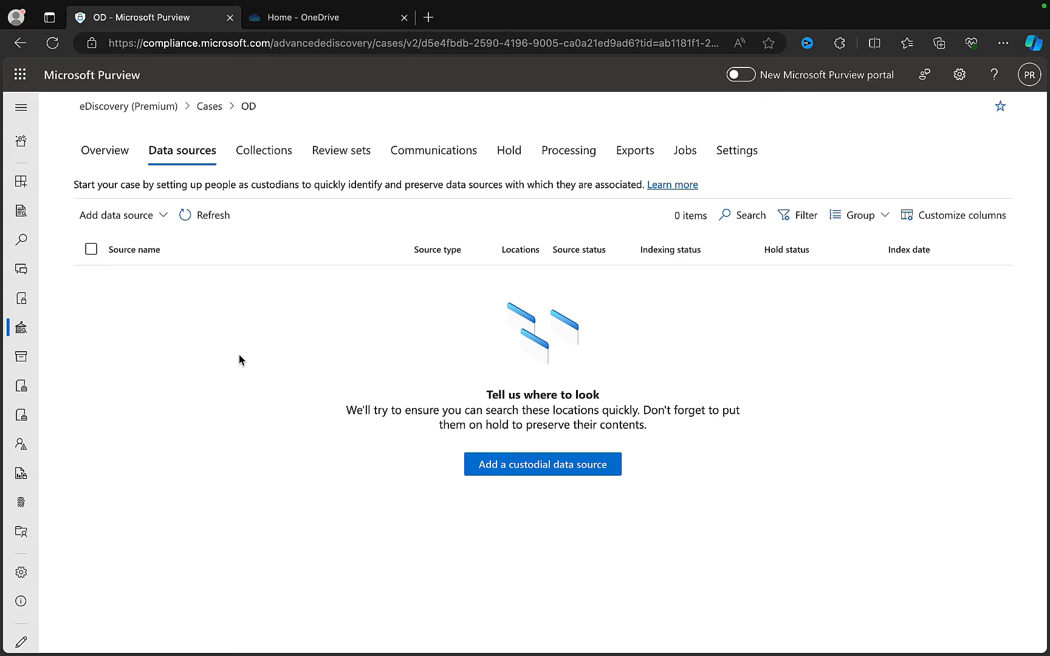
pyautogui.click(162, 217)
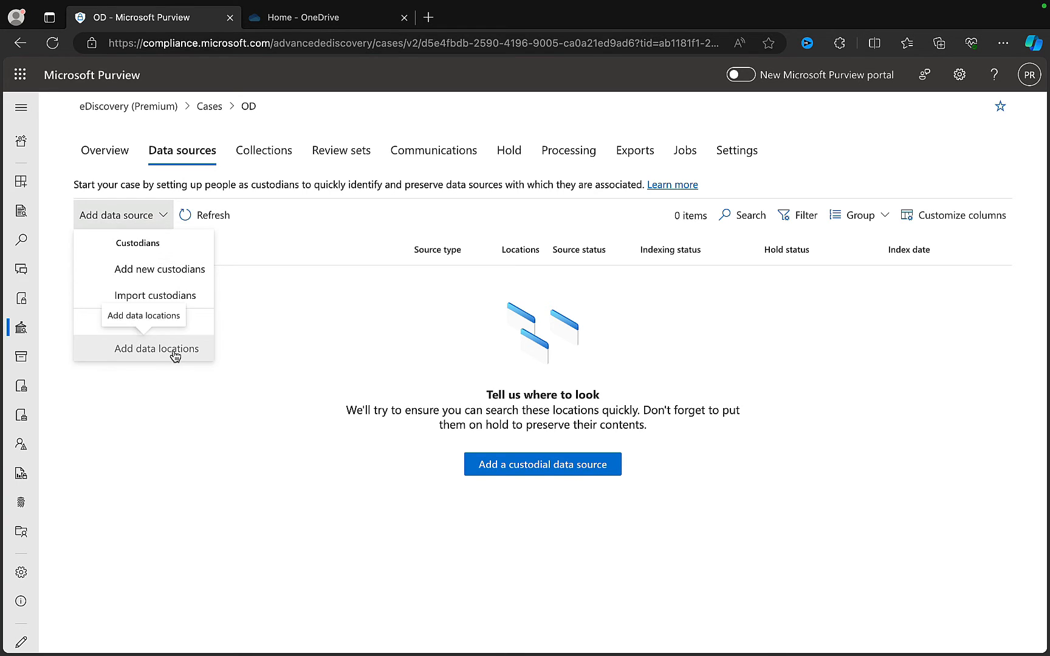
pyautogui.click(178, 275)
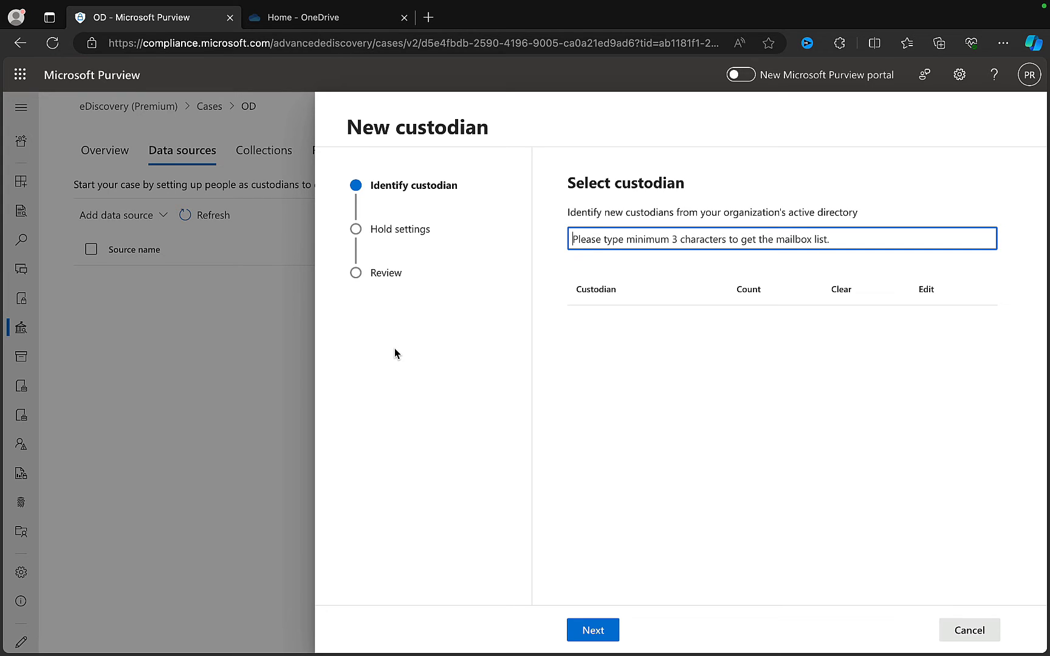
pyautogui.write('Stella')
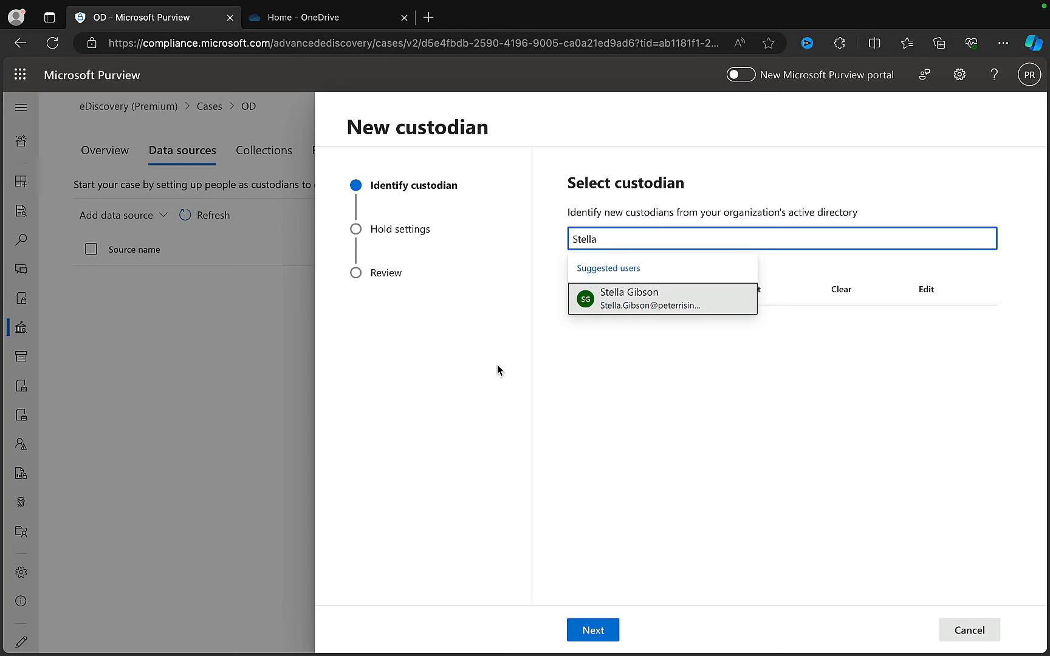
pyautogui.click(623, 302)
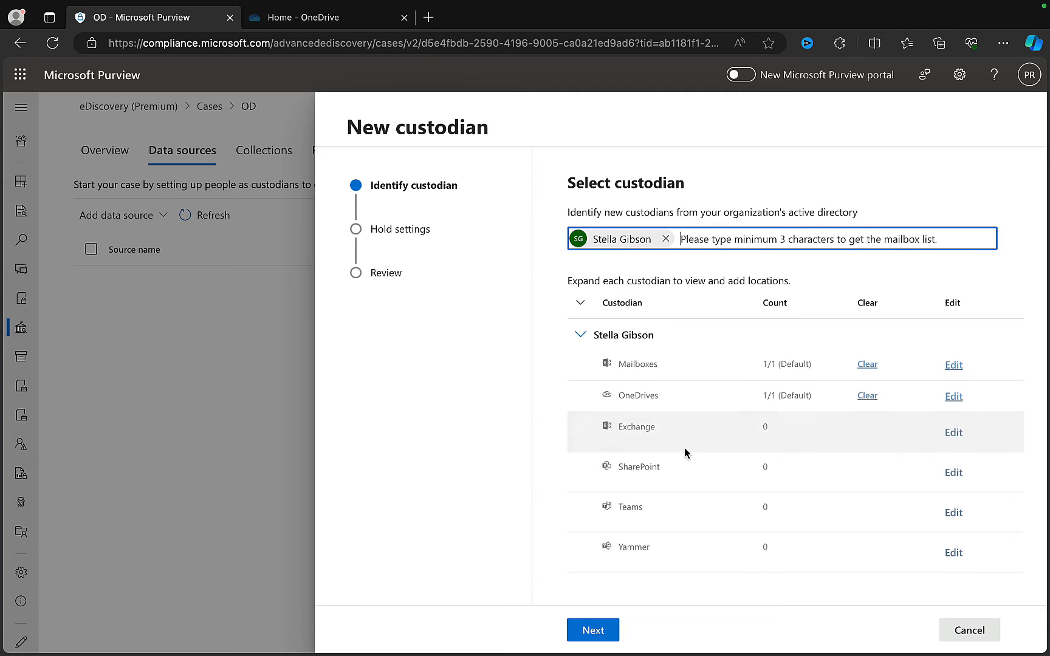
pyautogui.write('peter')
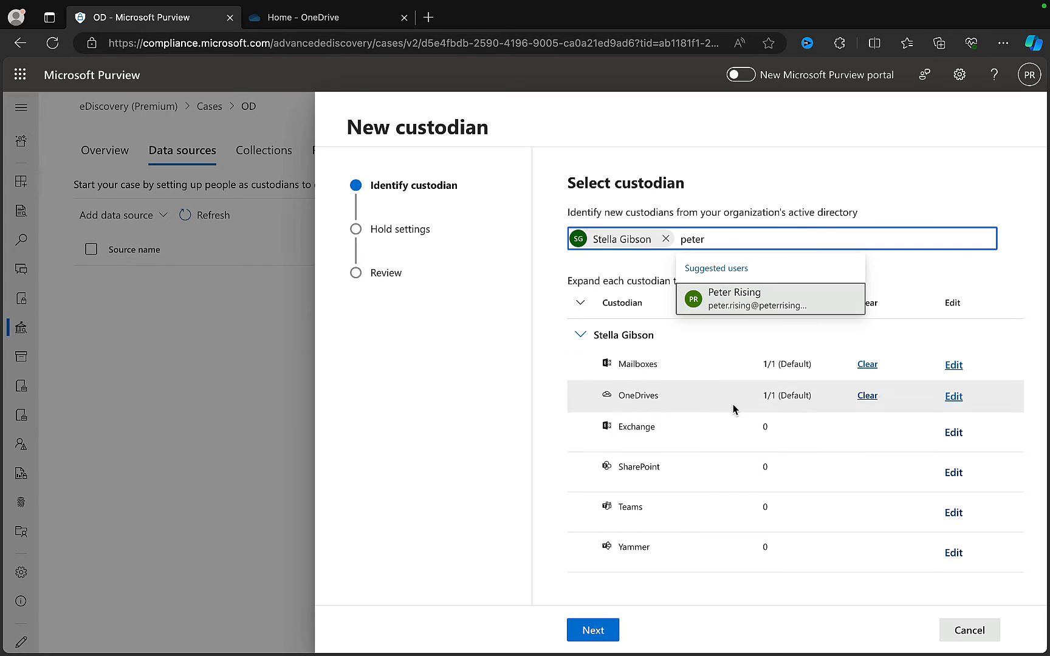
pyautogui.click(767, 300)
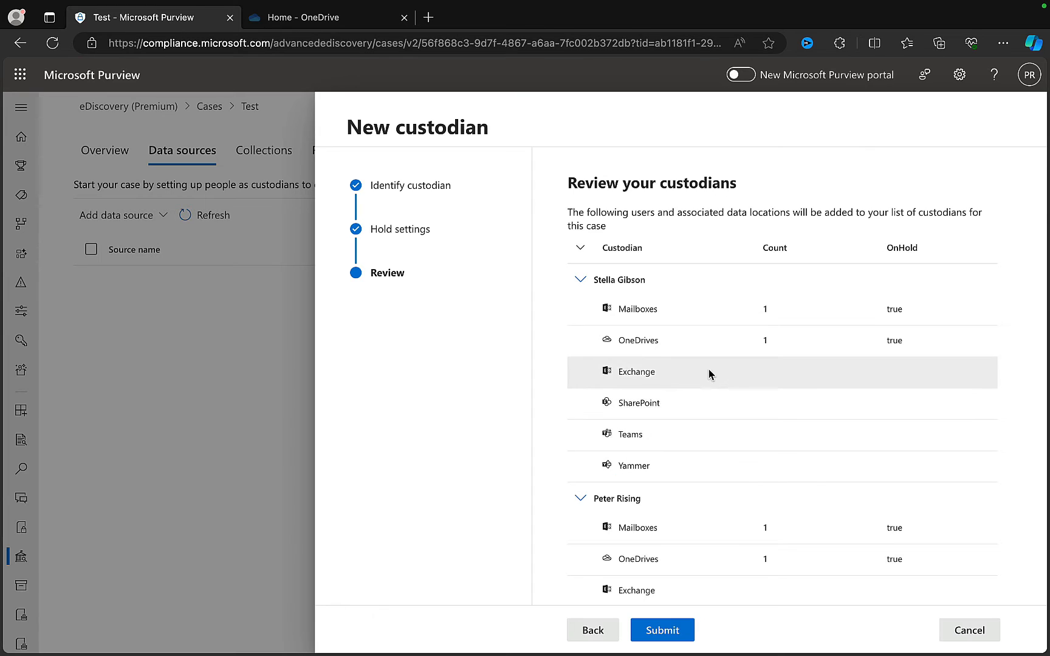
pyautogui.click(669, 634)
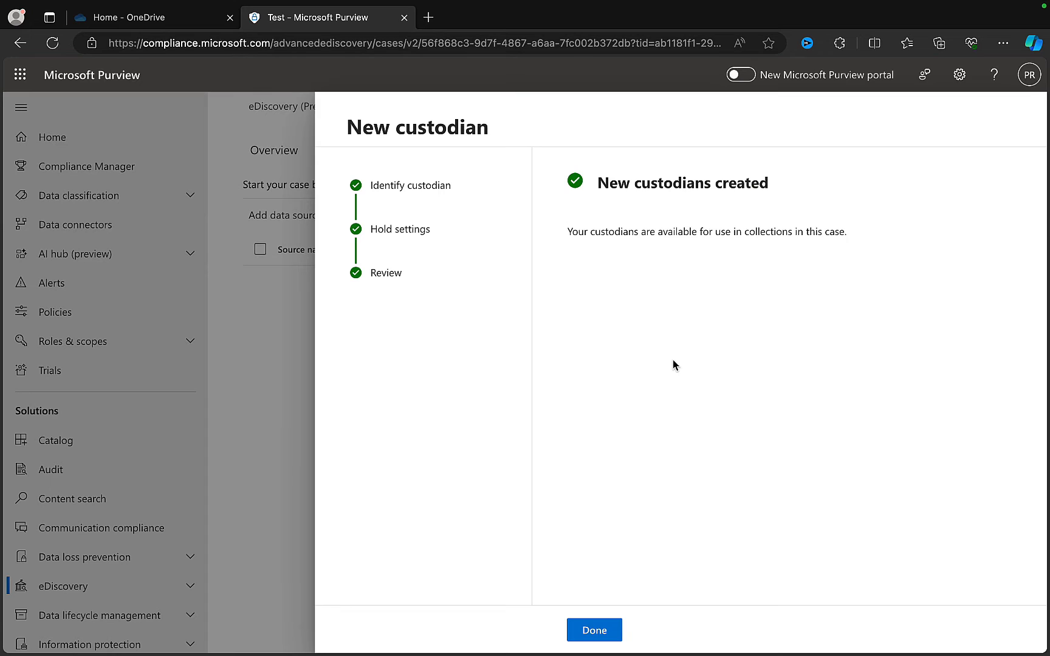
pyautogui.click(595, 630)
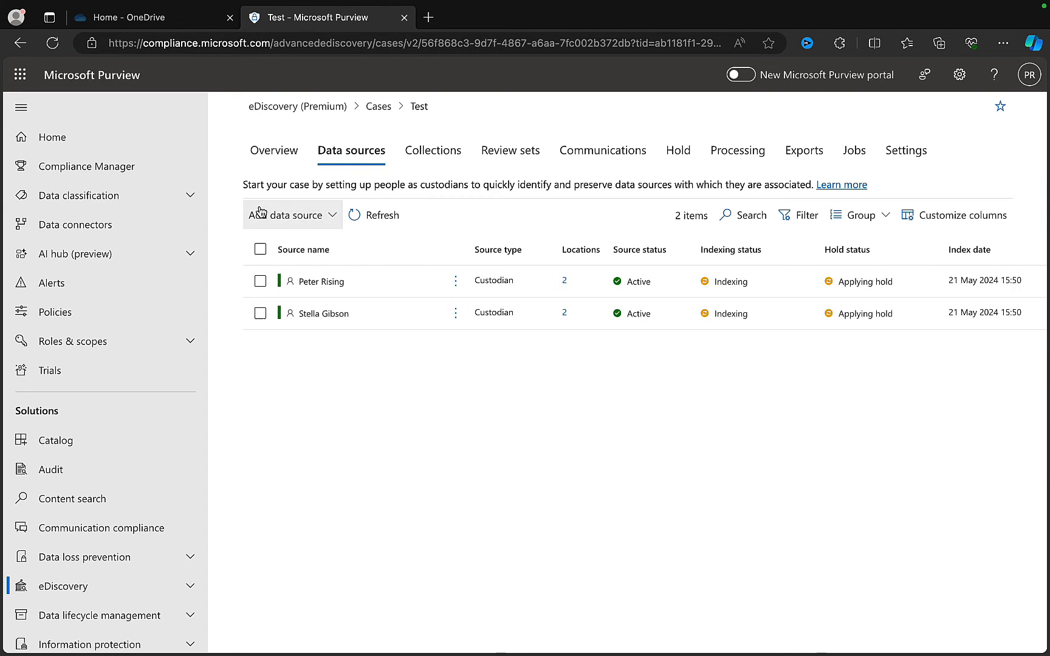
# Start a new collection in the case named OneDrive Exports and continue to the custodial data sources
pyautogui.click(30, 110)
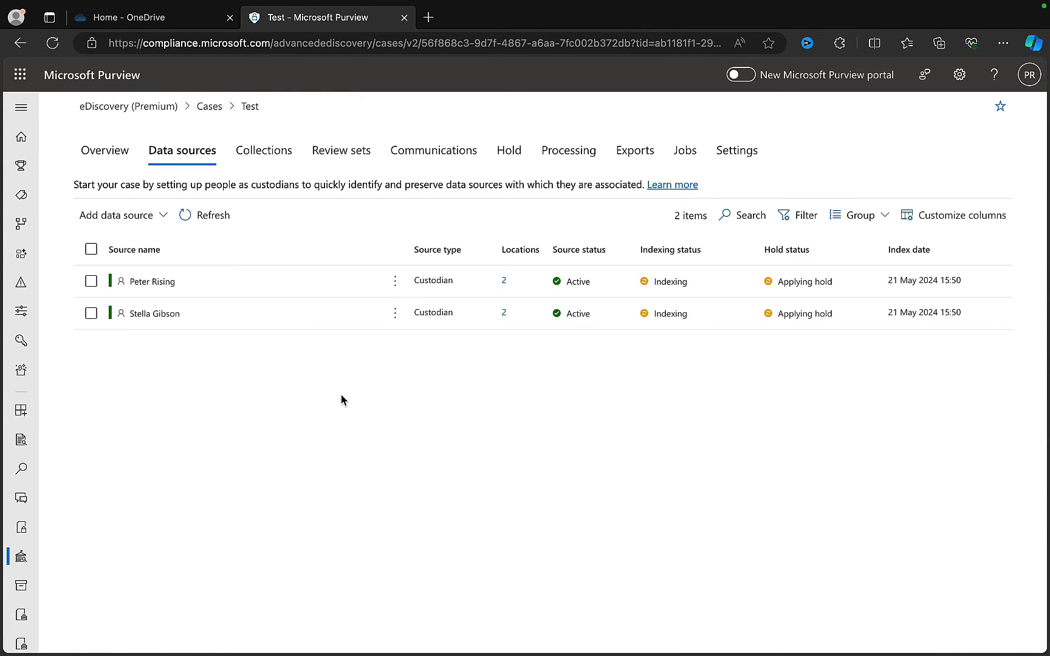
pyautogui.click(275, 158)
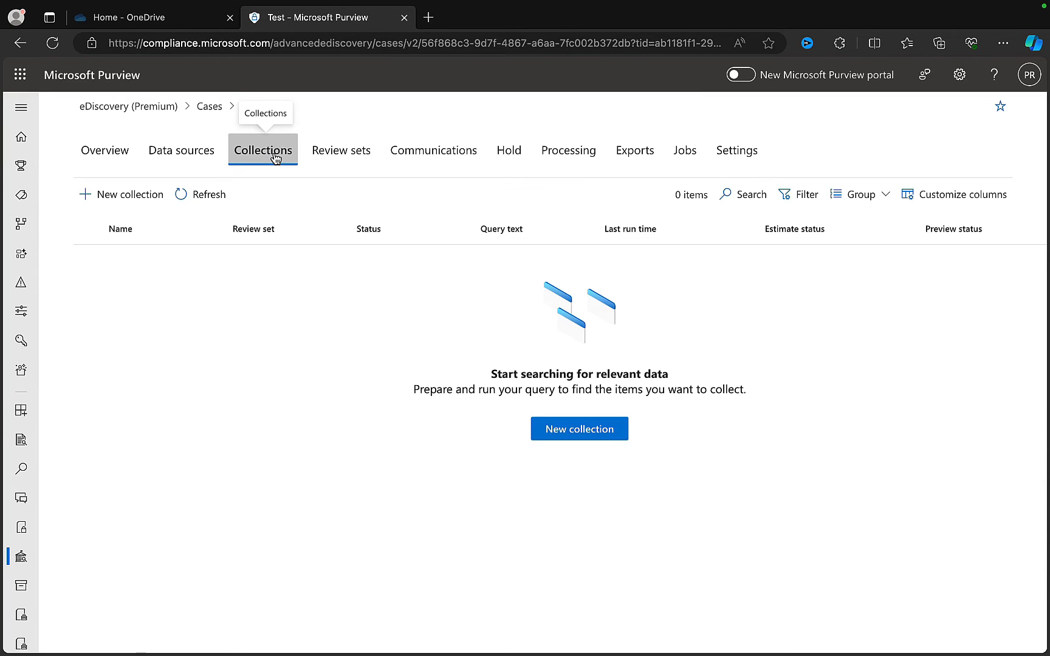
pyautogui.click(123, 199)
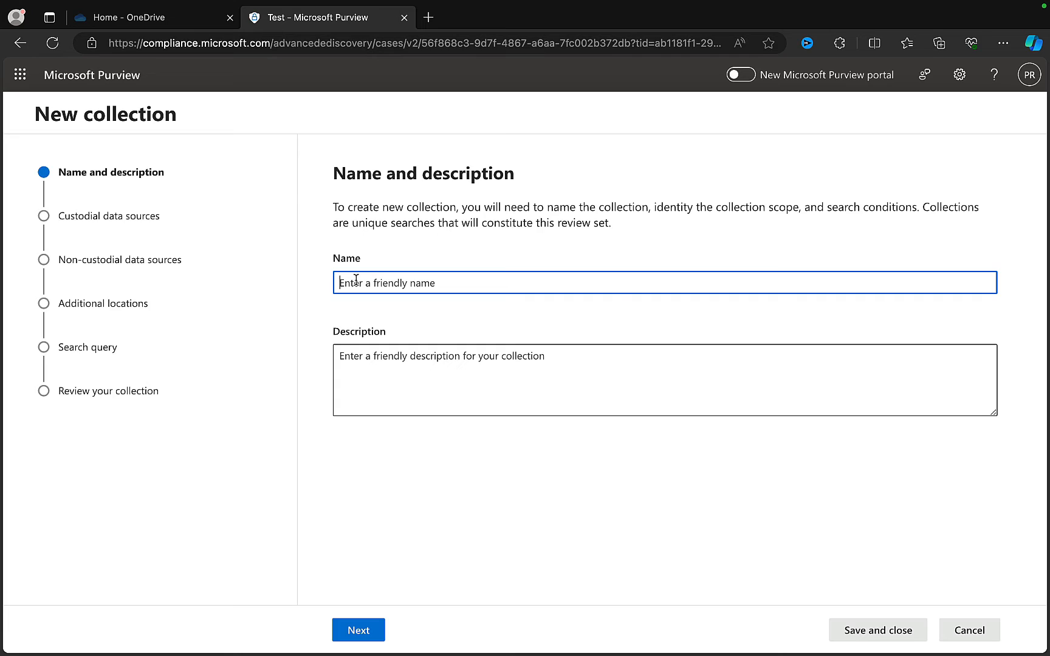
pyautogui.write('One')
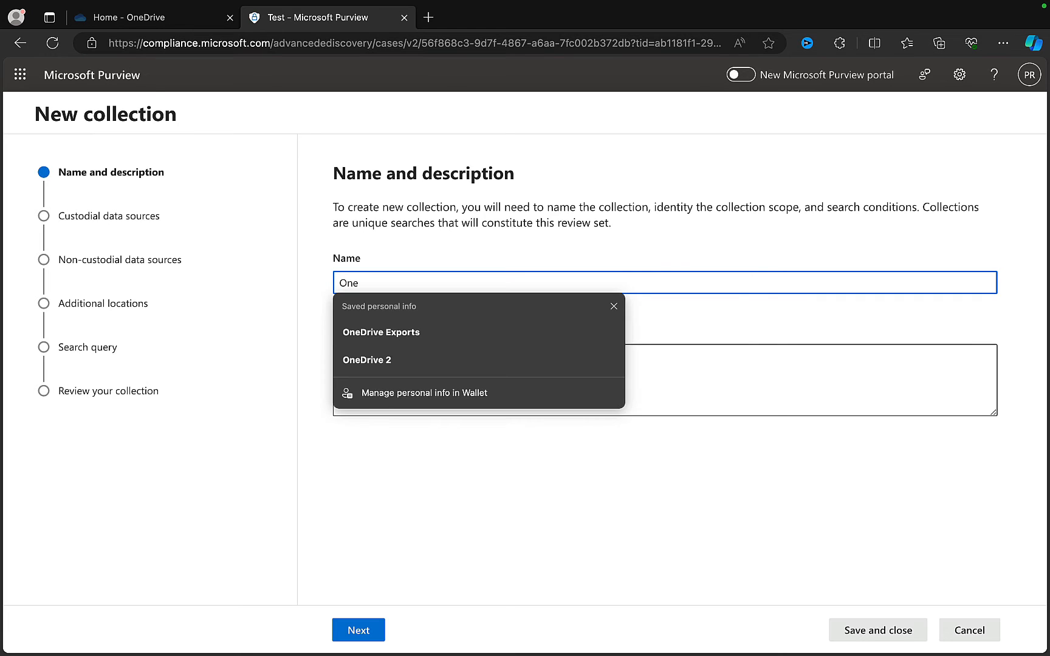
pyautogui.click(389, 332)
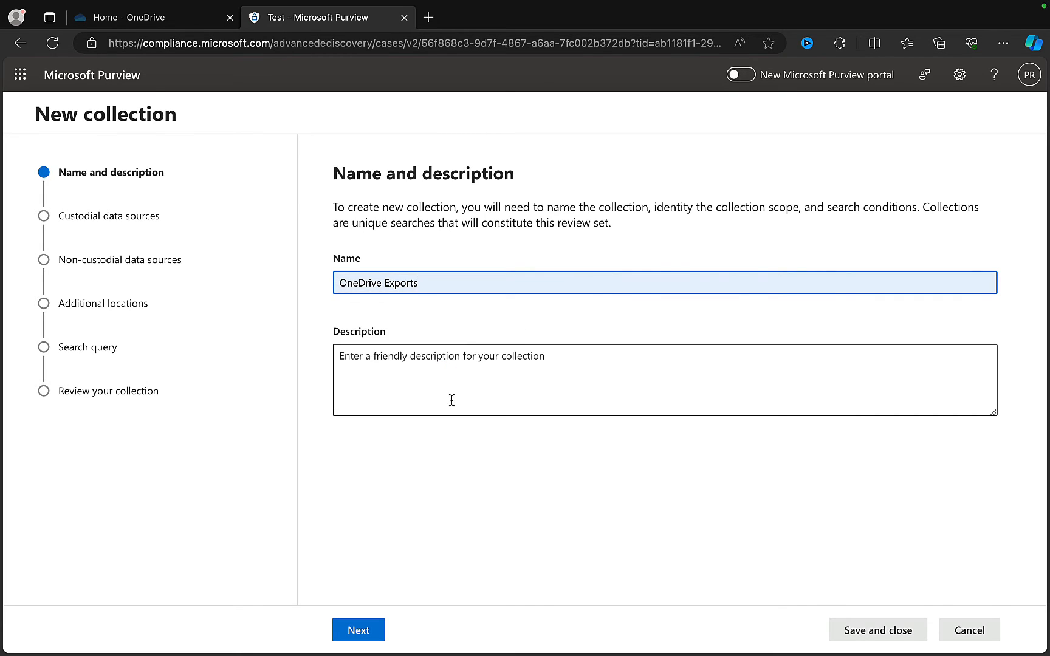
pyautogui.click(359, 626)
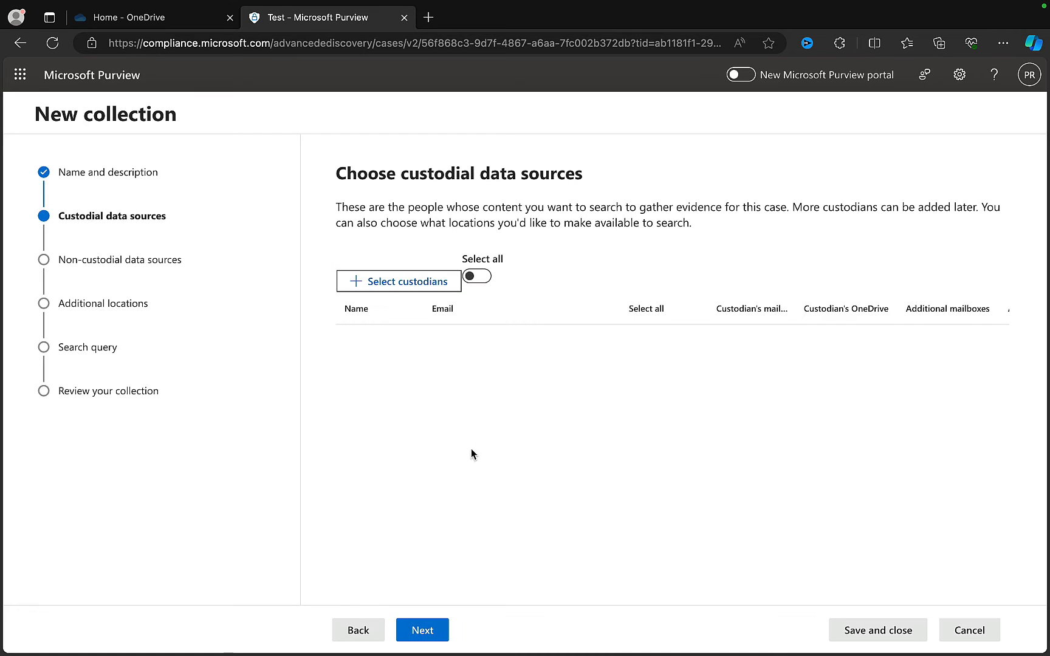
# Add both custodians to the collection and exclude their mailboxes so that only their OneDrives are searched
pyautogui.click(480, 277)
pyautogui.click(479, 276)
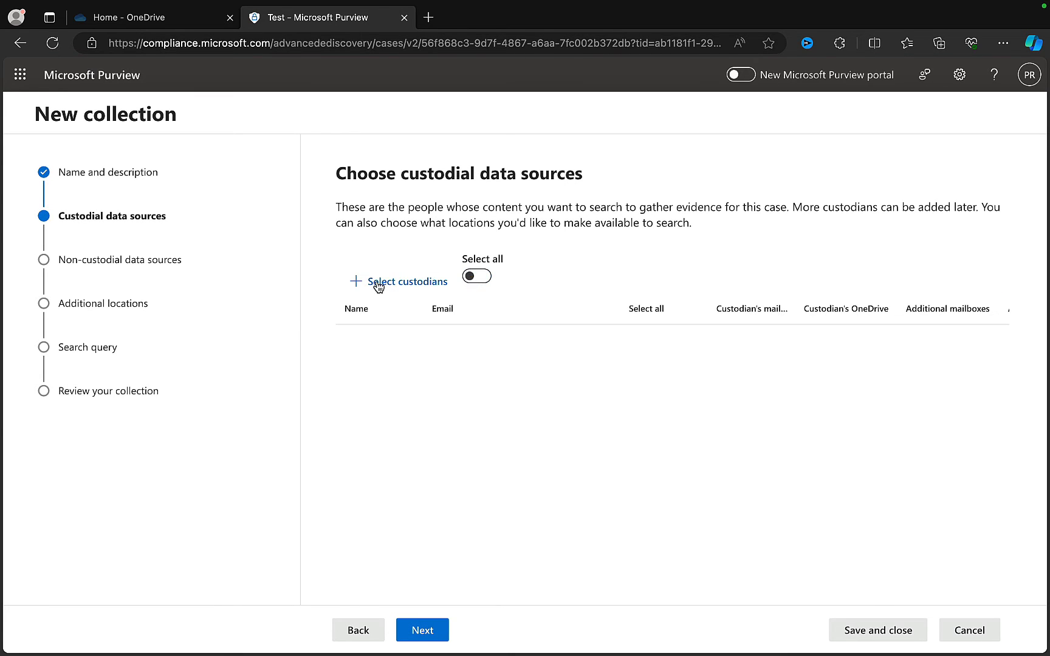
pyautogui.click(377, 285)
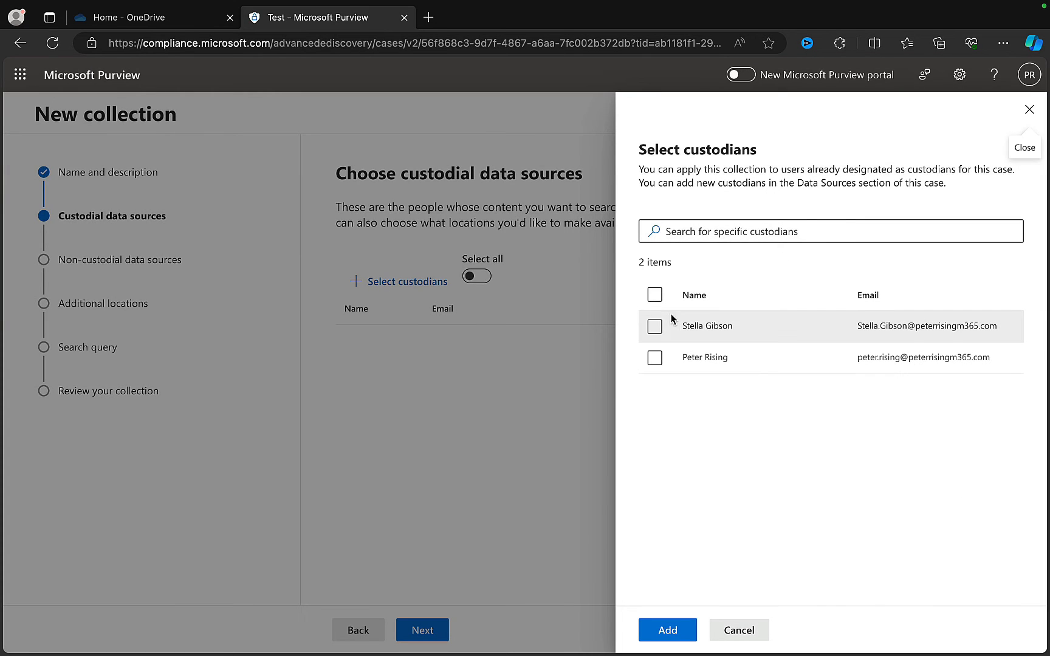
pyautogui.click(655, 296)
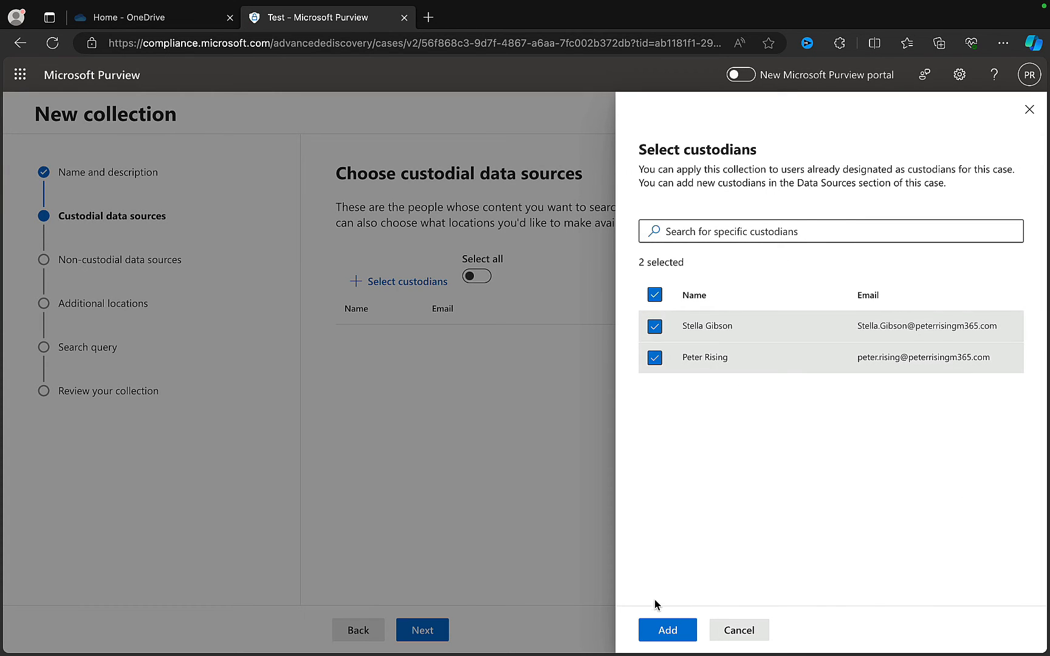
pyautogui.click(666, 629)
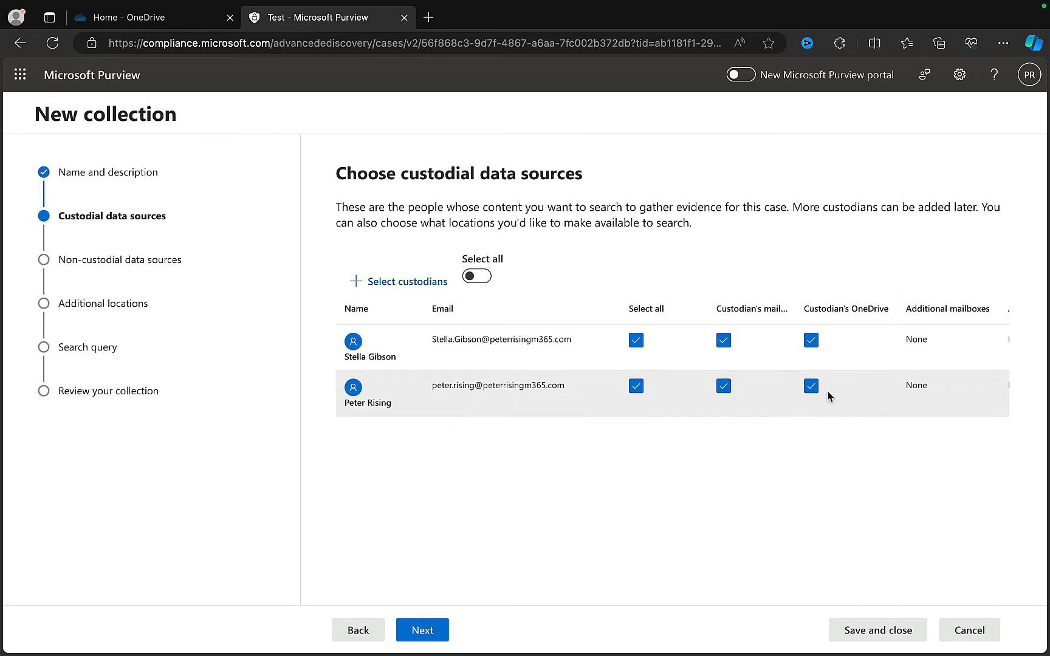
pyautogui.click(723, 340)
pyautogui.click(724, 387)
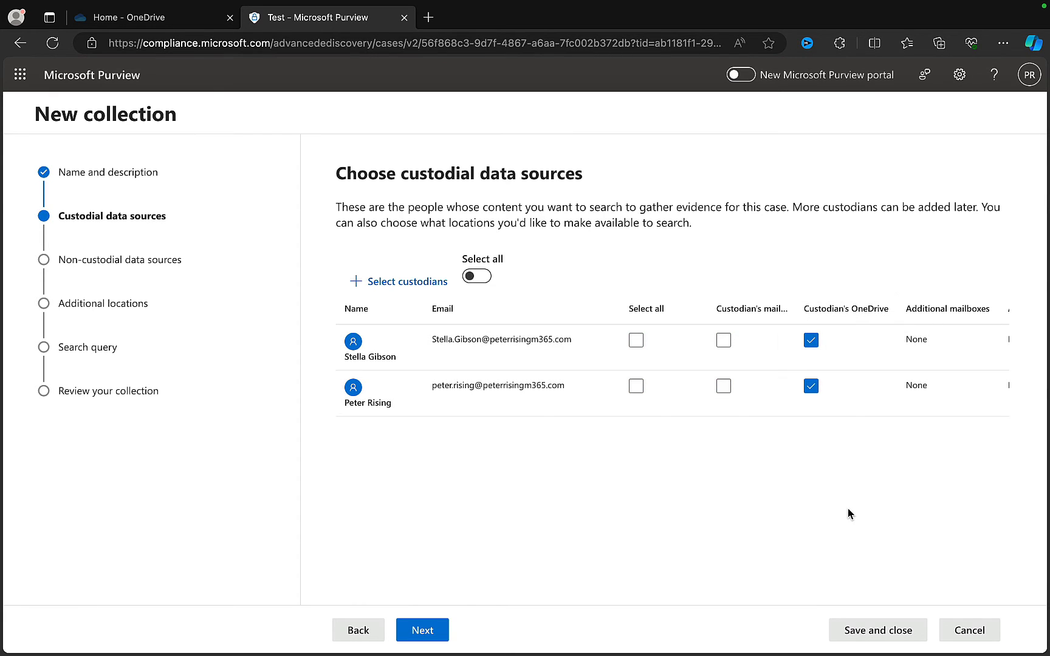
# Continue without non-custodial sources, additional locations or query filters, review the collection's summary and submit it
pyautogui.click(435, 632)
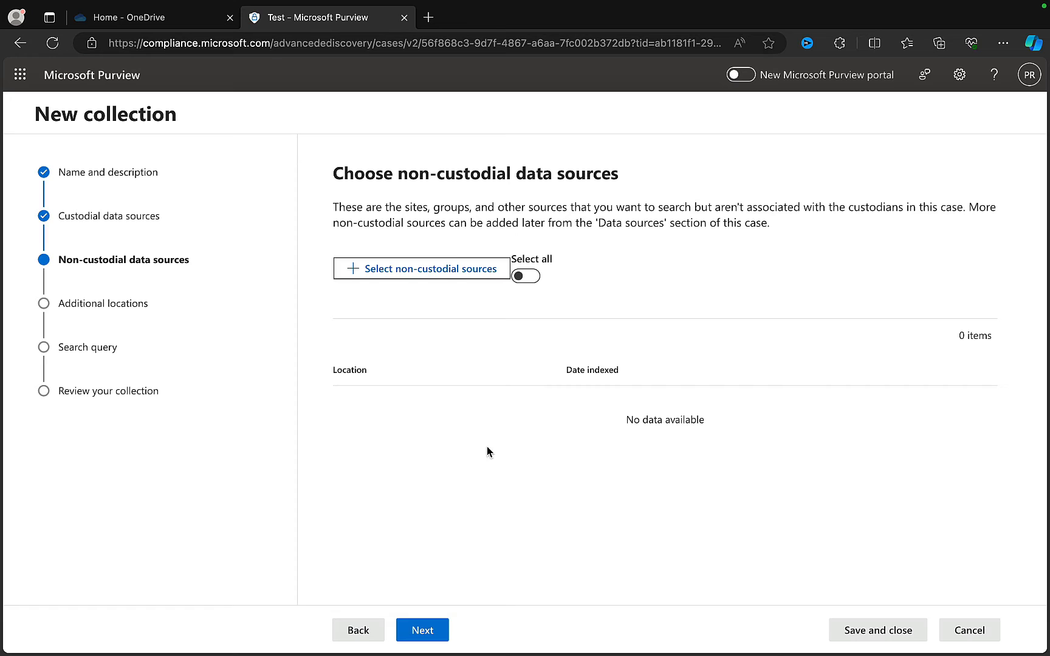
pyautogui.click(424, 630)
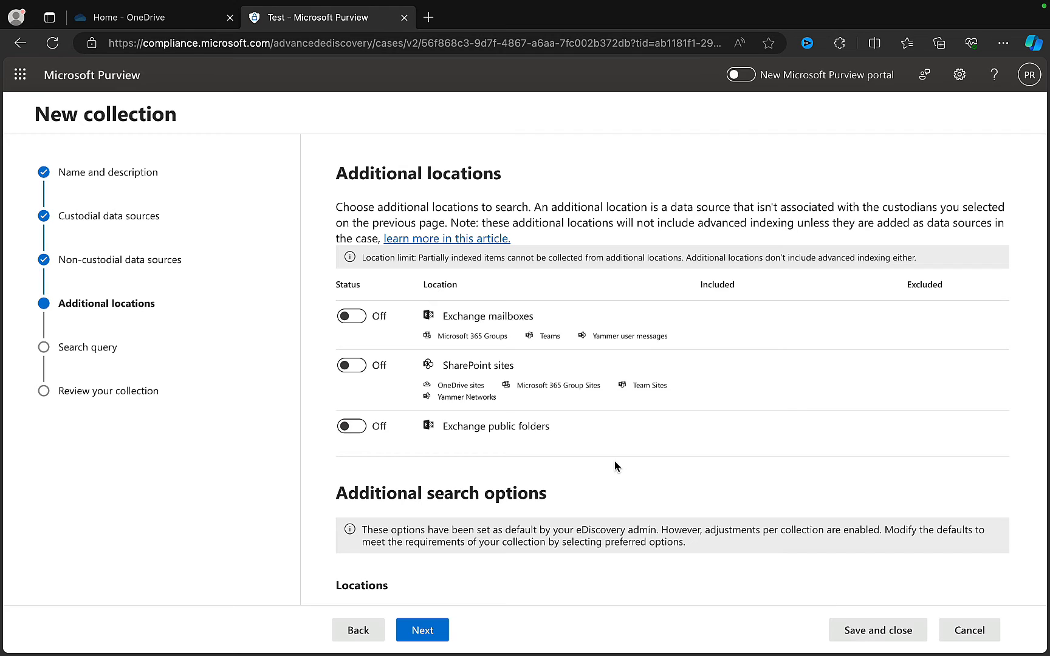
pyautogui.click(427, 631)
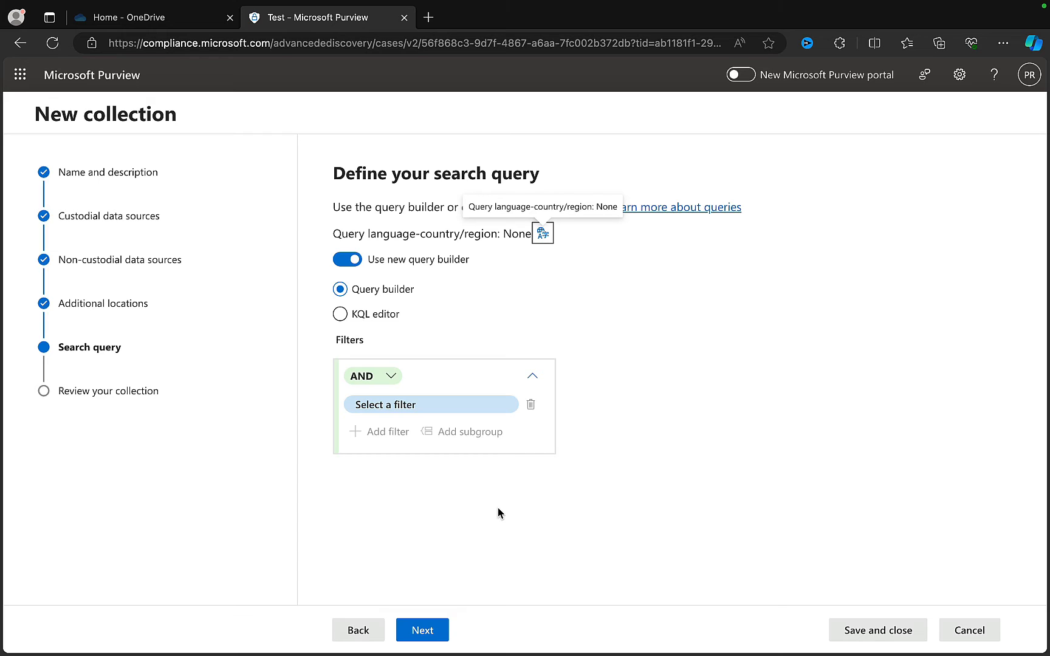
pyautogui.click(427, 632)
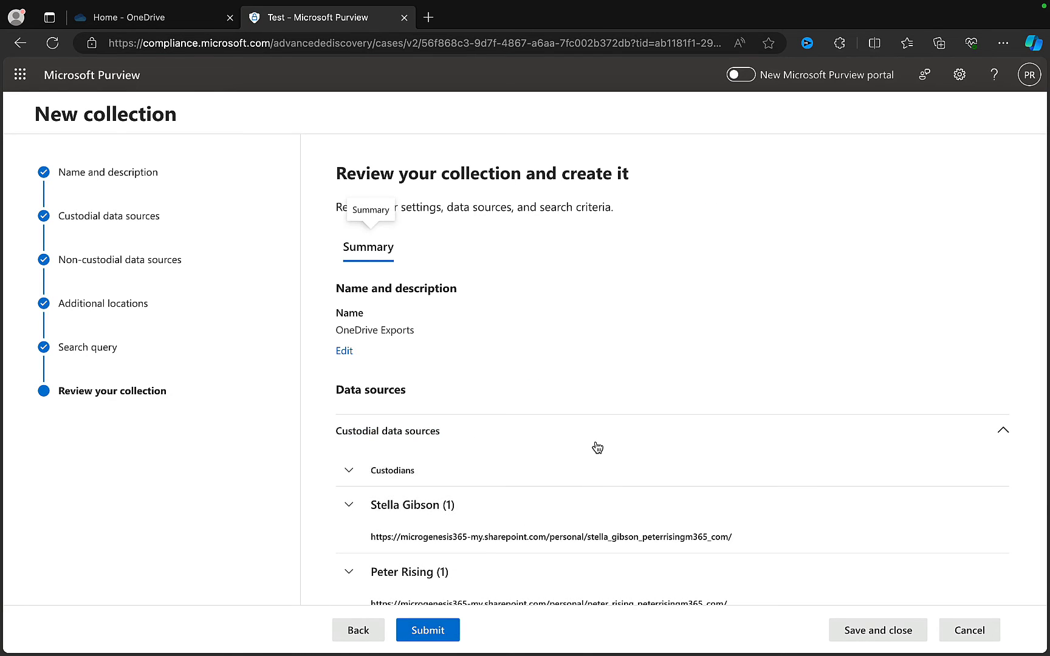
pyautogui.scroll(-1, 587, 341)
pyautogui.scroll(1, 588, 341)
pyautogui.click(432, 631)
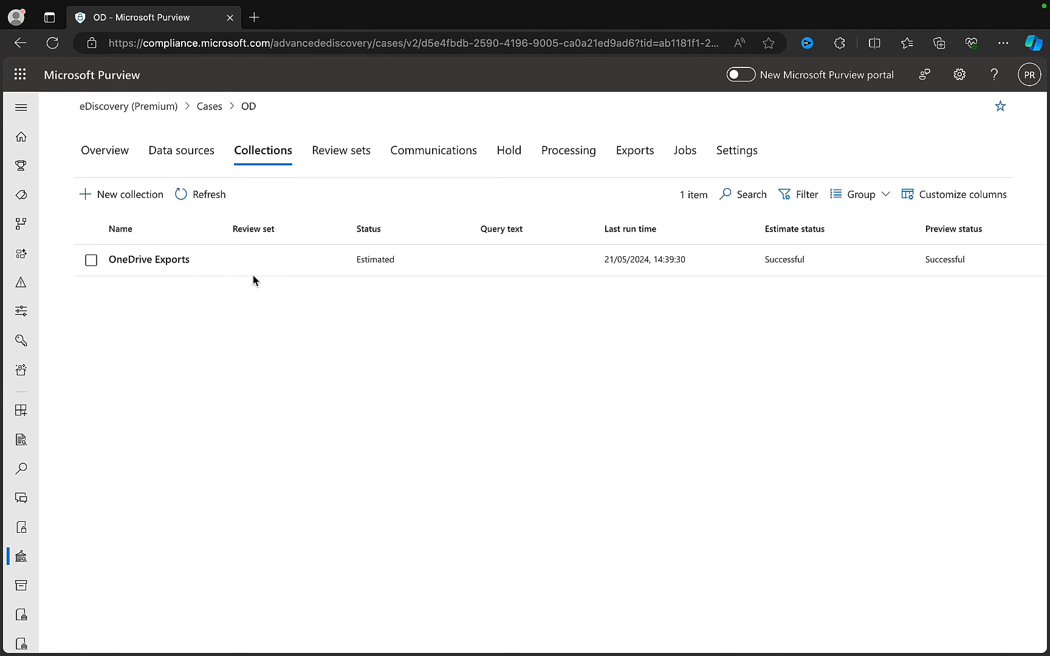
# Examine the OneDrive Exports collection's summary, data sources, search statistics, collection options and available actions
pyautogui.click(135, 258)
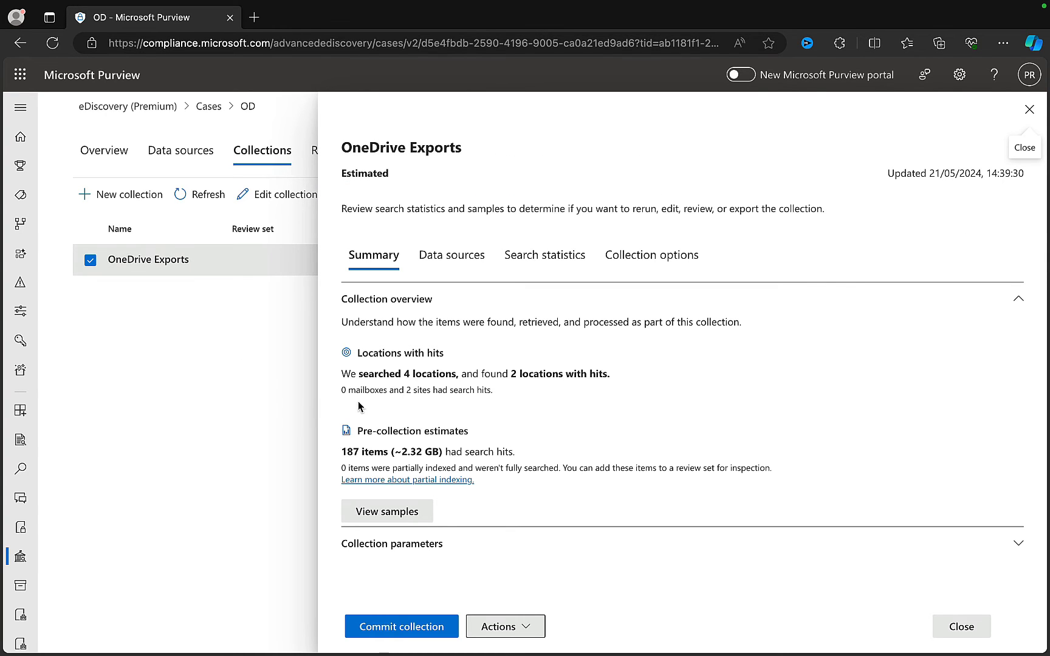
pyautogui.click(460, 266)
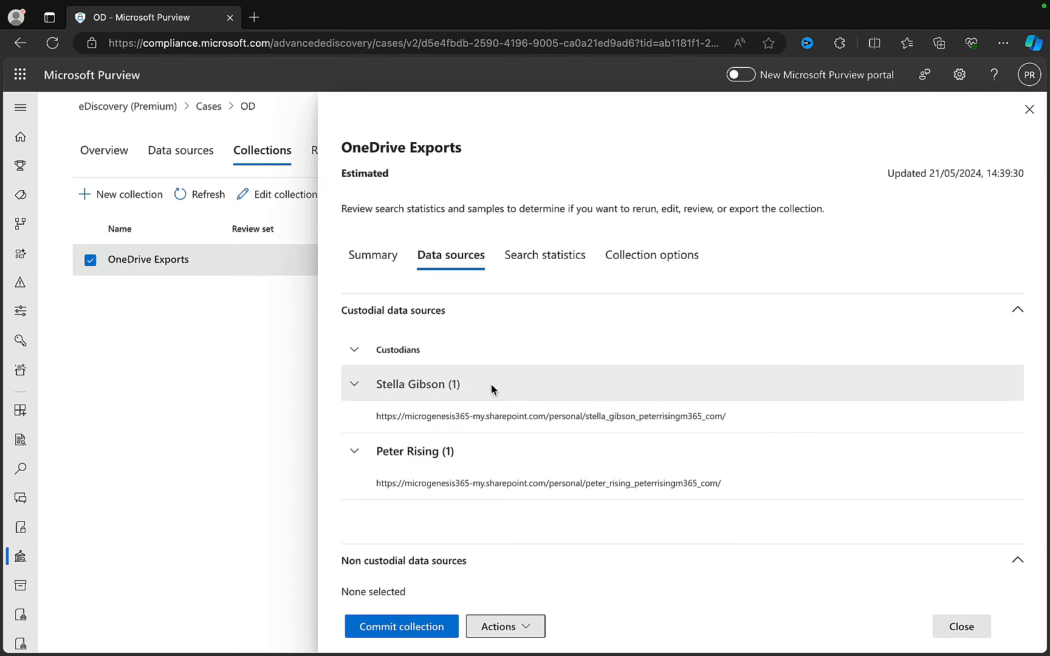
pyautogui.click(534, 258)
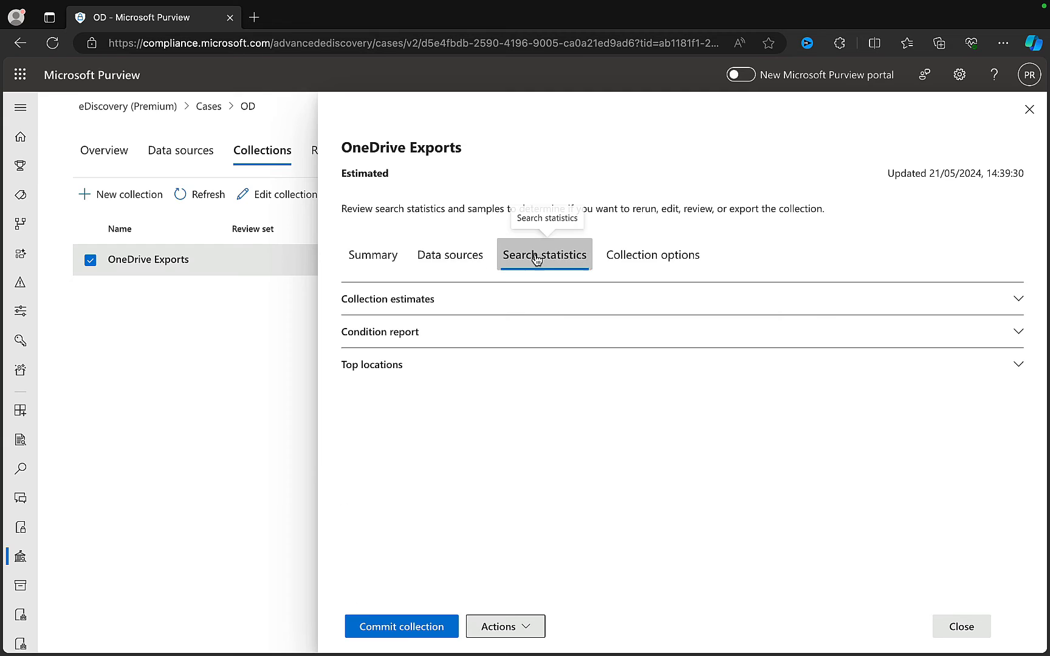
pyautogui.click(653, 258)
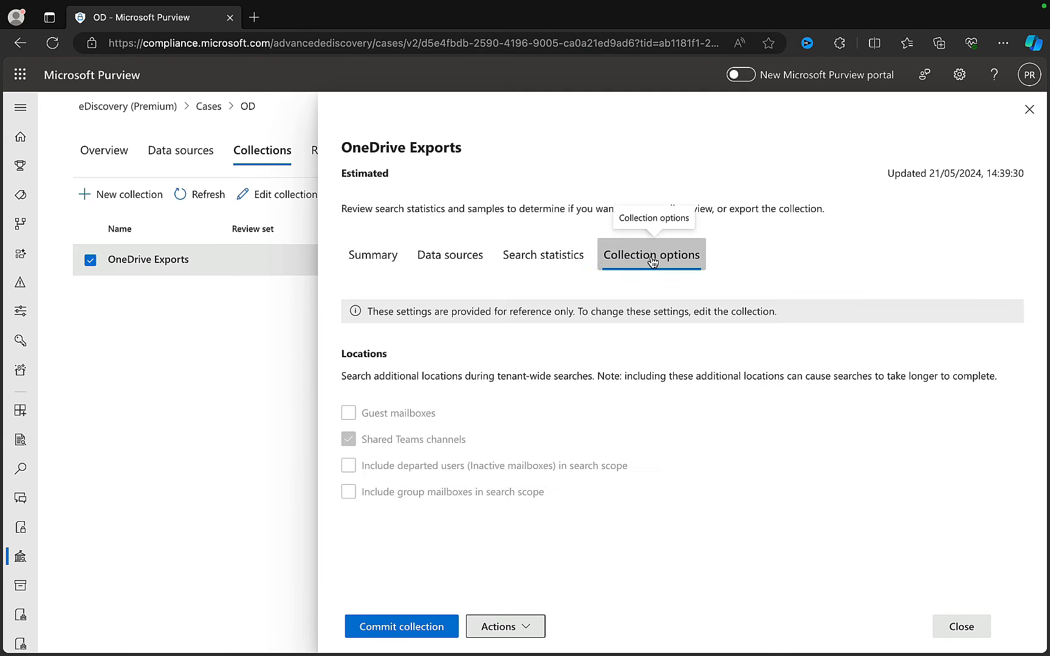
pyautogui.click(384, 259)
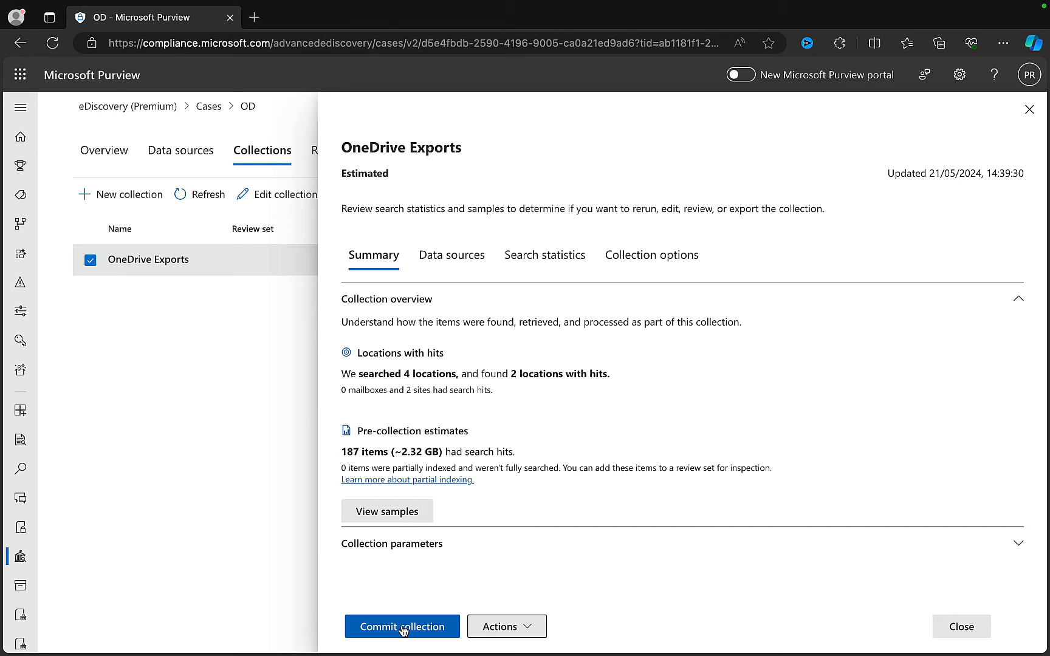
pyautogui.click(527, 627)
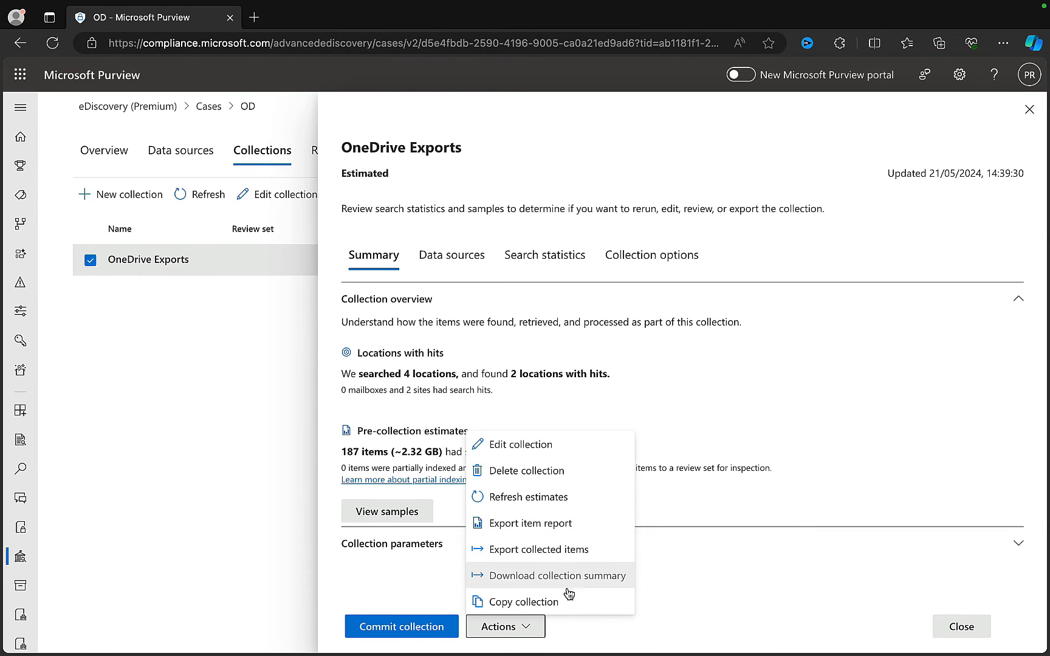
pyautogui.click(421, 584)
# Commit the collection to a new review set named OneDrive, keeping all retrieval options selected
pyautogui.click(396, 629)
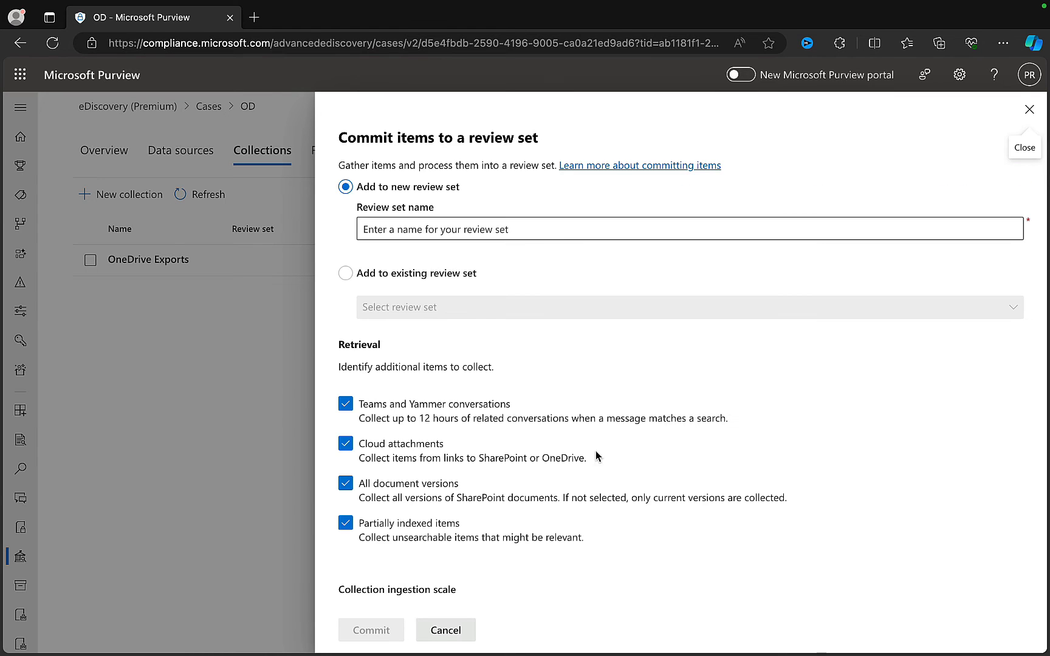
pyautogui.click(426, 235)
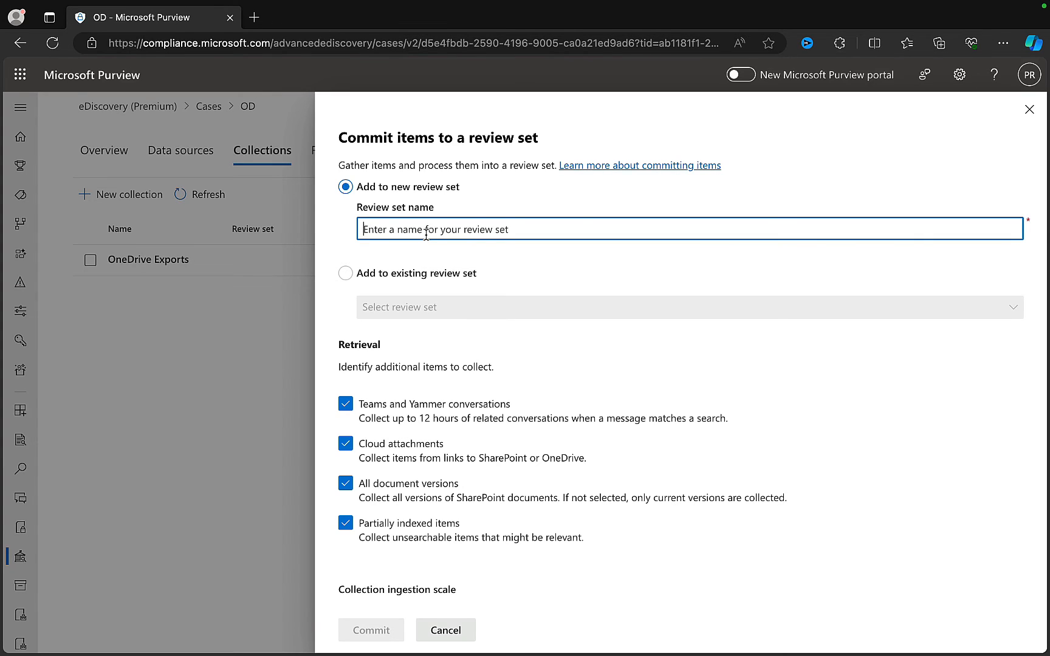
pyautogui.write('Onedrive')
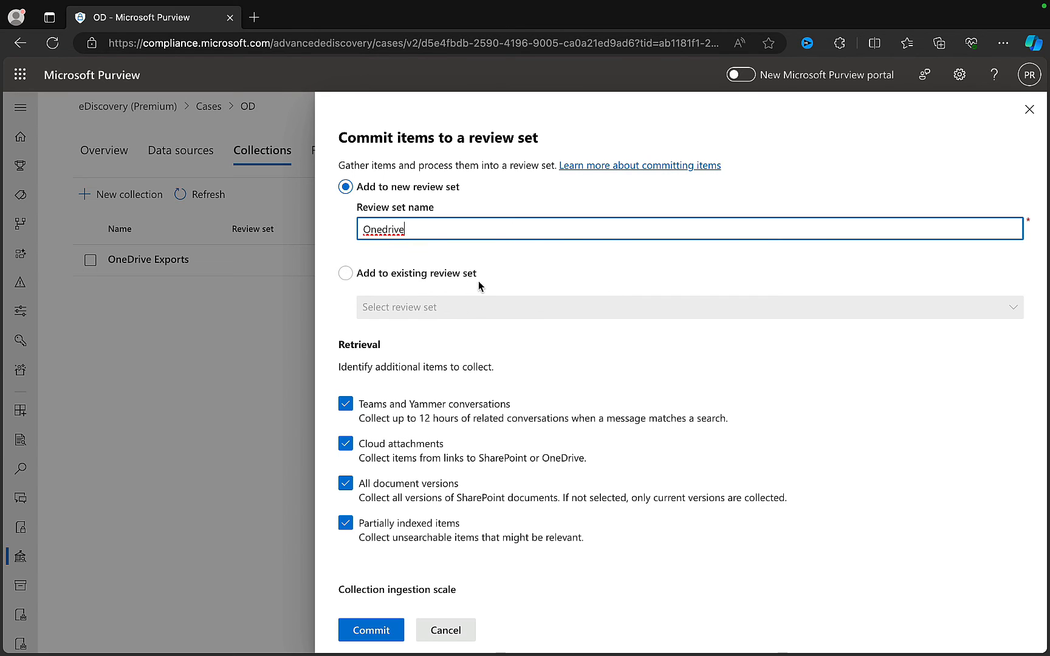
pyautogui.click(382, 229)
pyautogui.press('Delete')
pyautogui.write('D')
pyautogui.click(371, 630)
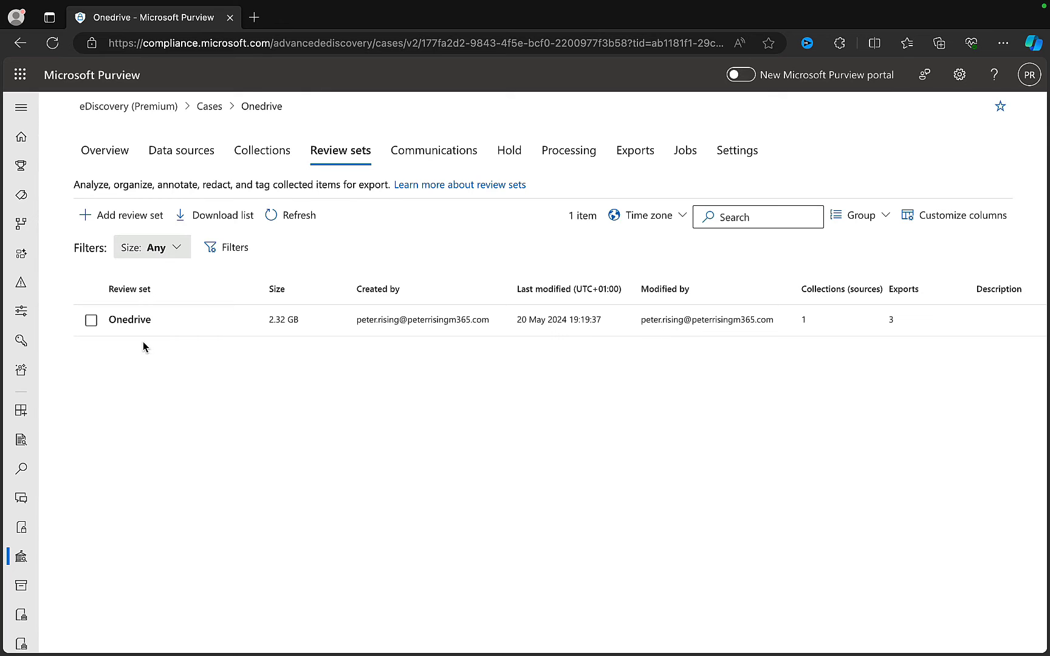
# Open the Onedrive review set, widen its item list and preview the PowerPoint presentation in row 5
pyautogui.click(117, 321)
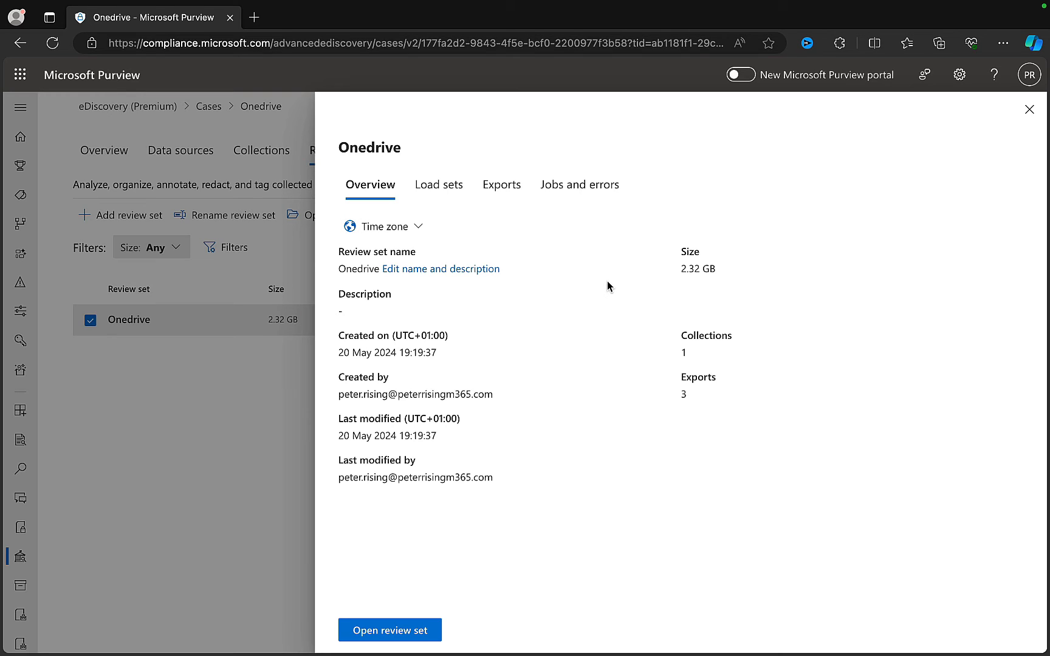
pyautogui.click(392, 632)
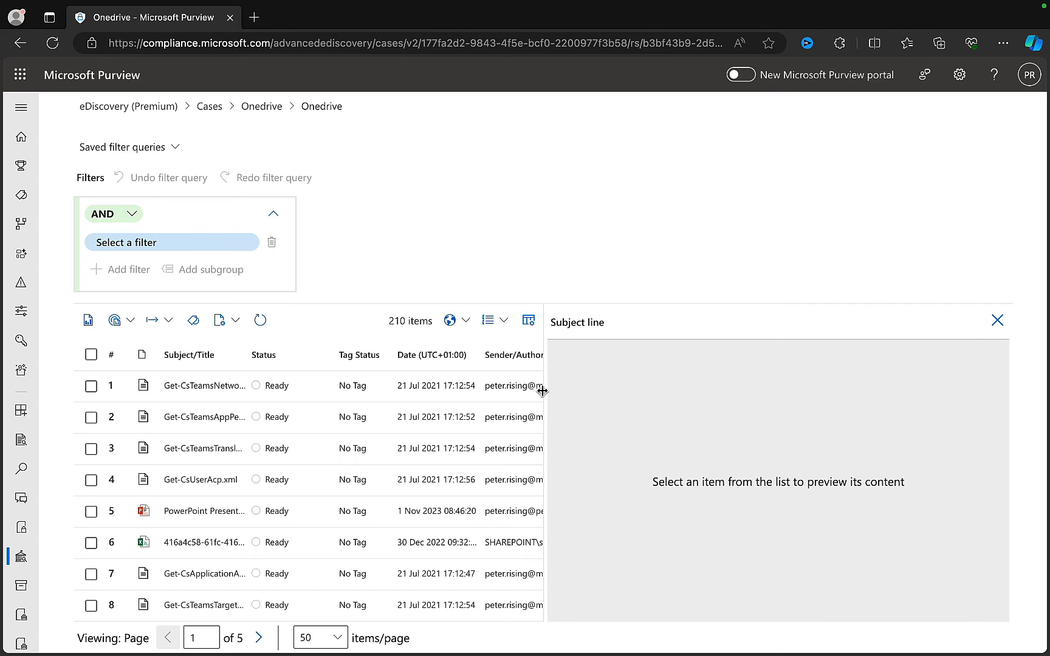
pyautogui.moveTo(546, 390); pyautogui.dragTo(670, 401)
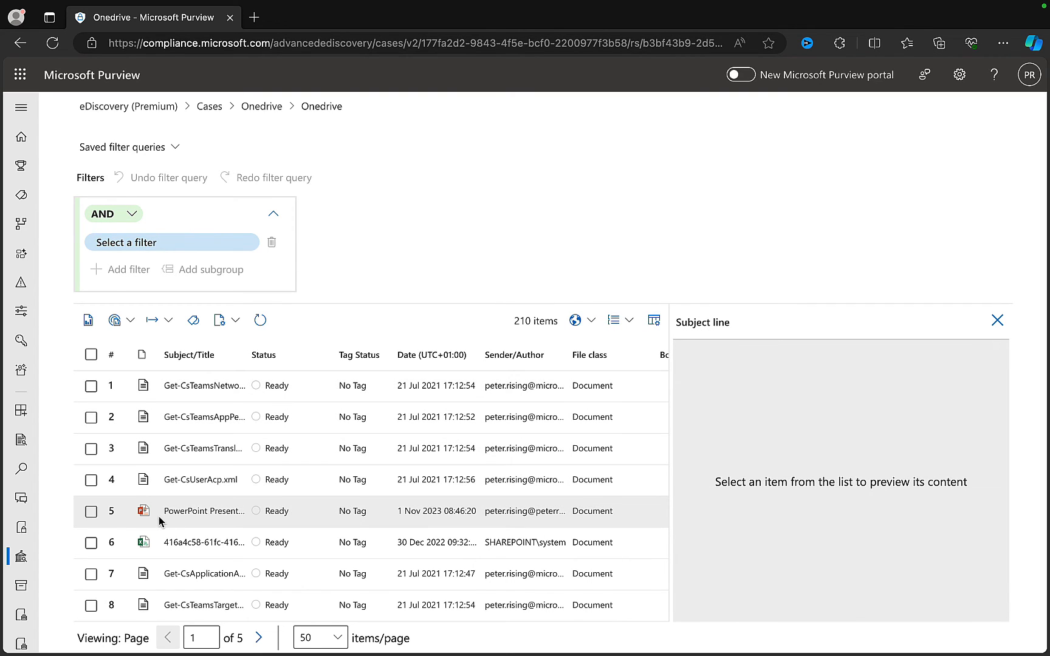
pyautogui.click(111, 515)
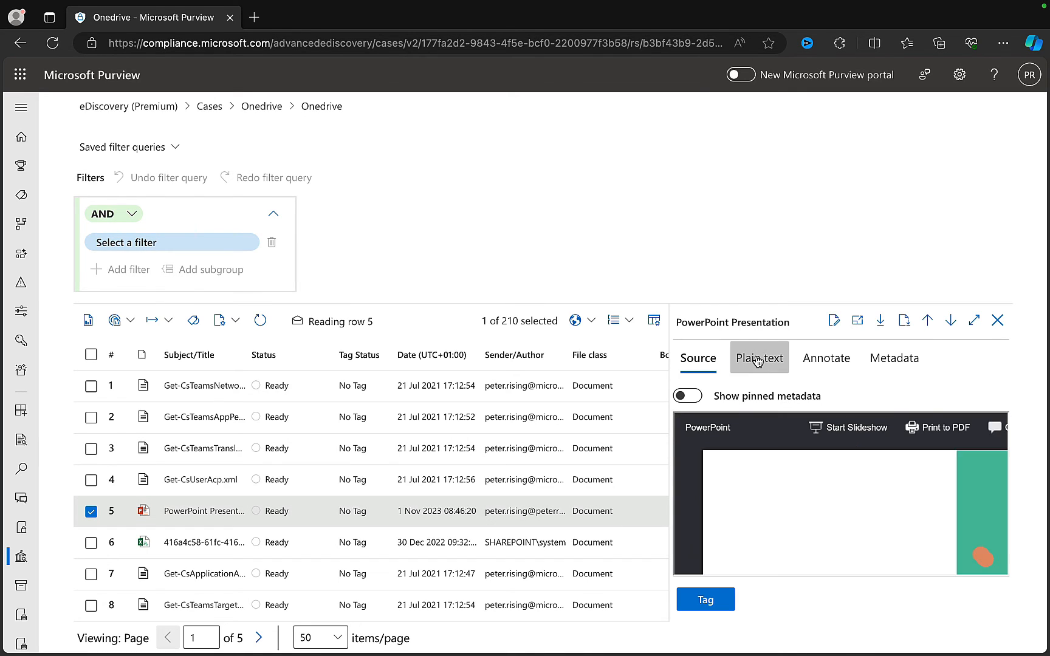
pyautogui.click(91, 512)
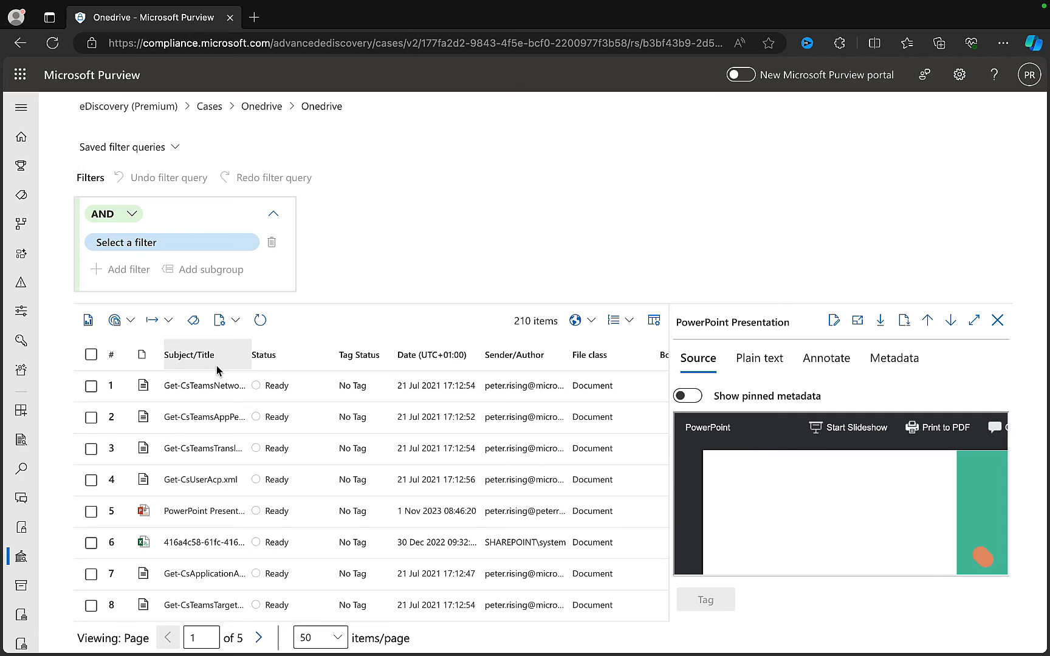
pyautogui.click(226, 250)
pyautogui.click(228, 251)
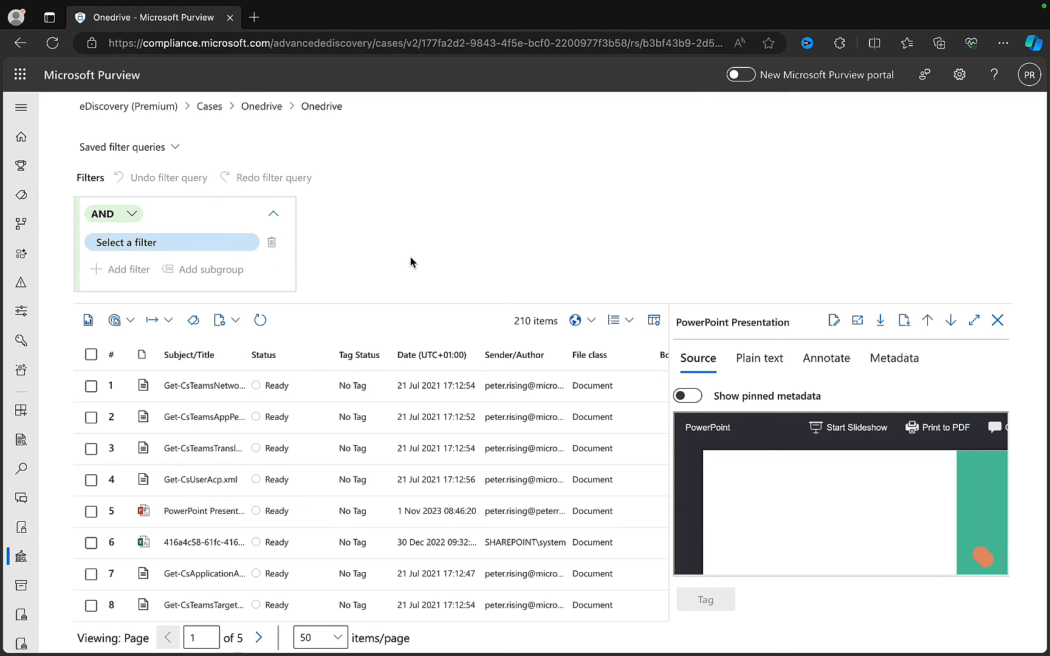
pyautogui.click(131, 214)
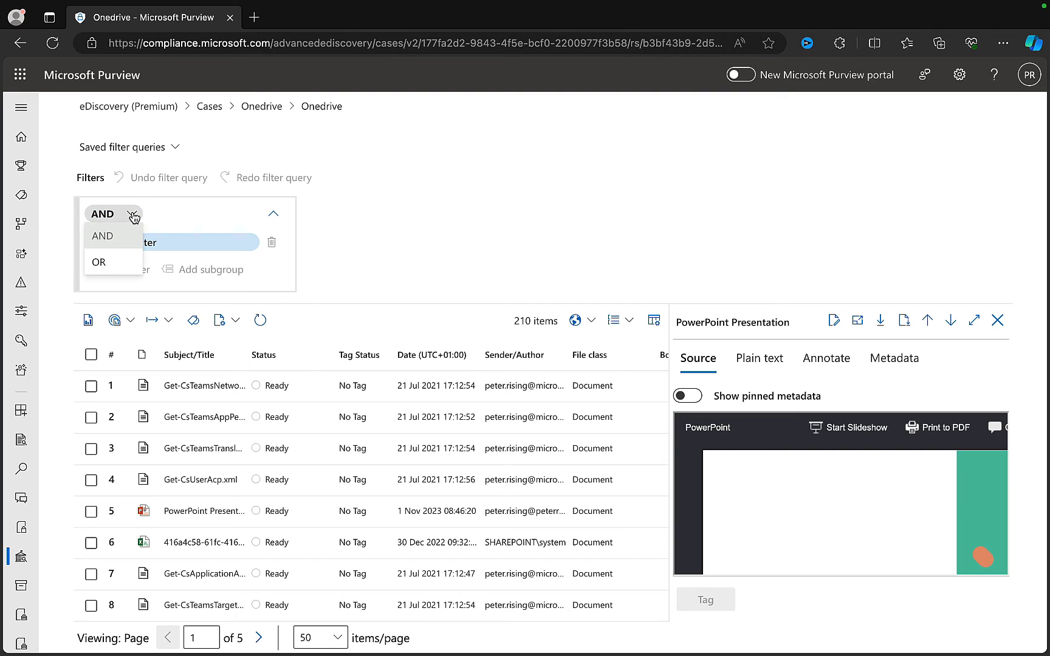
pyautogui.press('Escape')
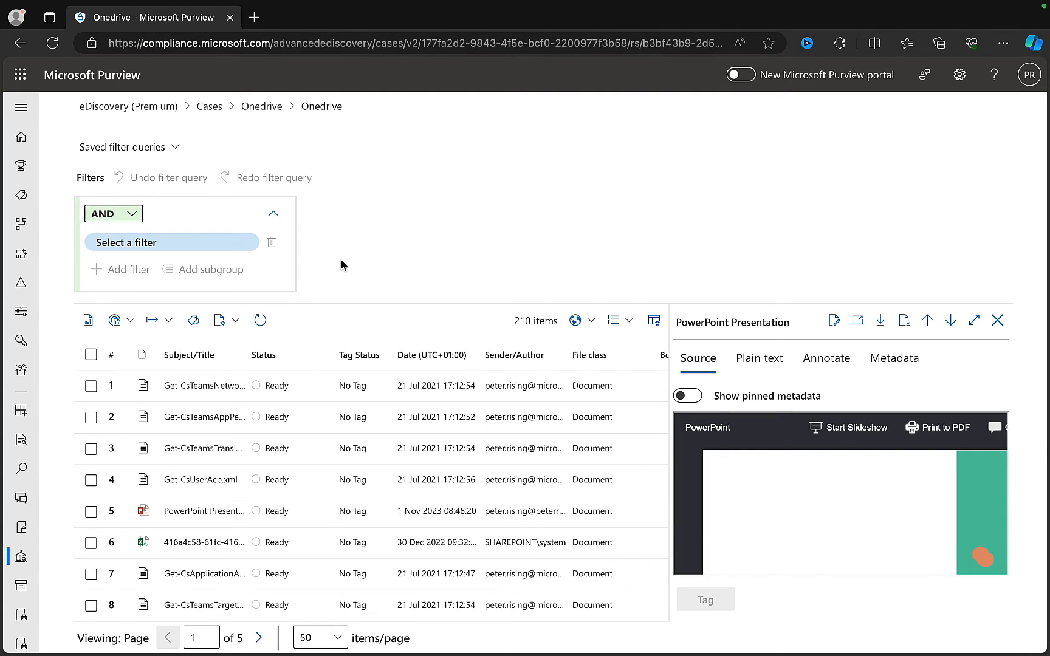
# Filter the review set to items whose Author equals any of the second custodian's e-mail address
pyautogui.click(142, 242)
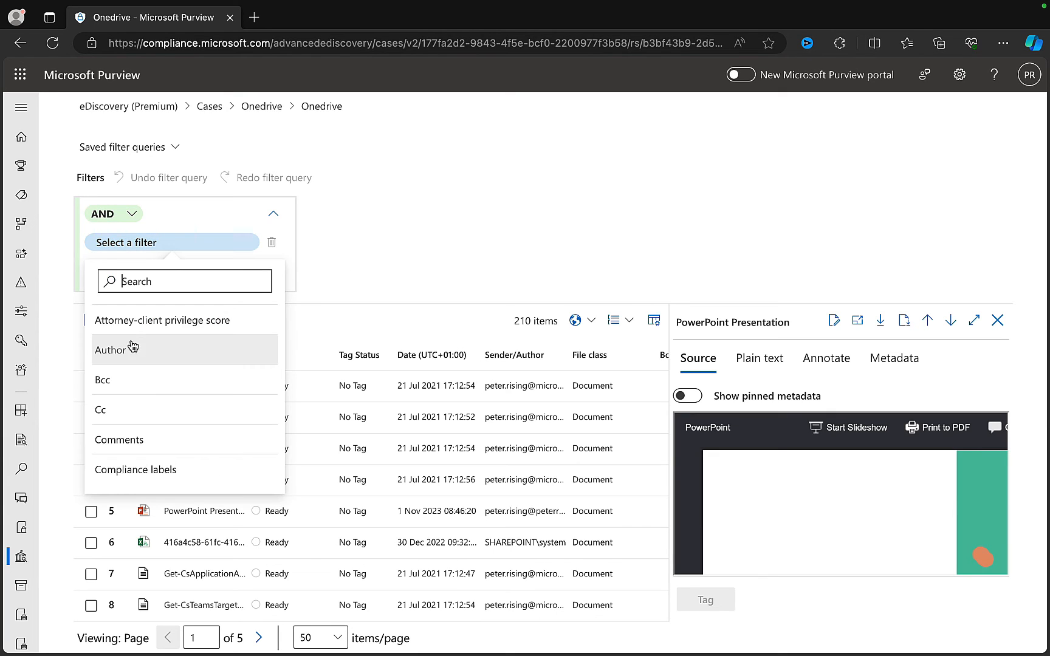
pyautogui.click(143, 356)
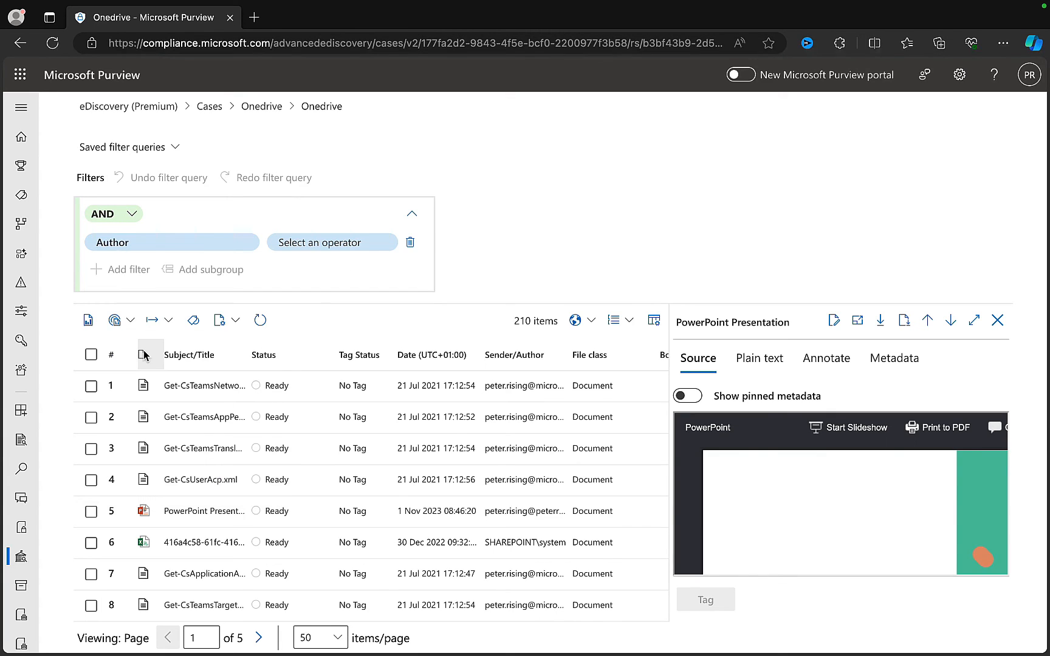
pyautogui.click(347, 246)
pyautogui.click(323, 324)
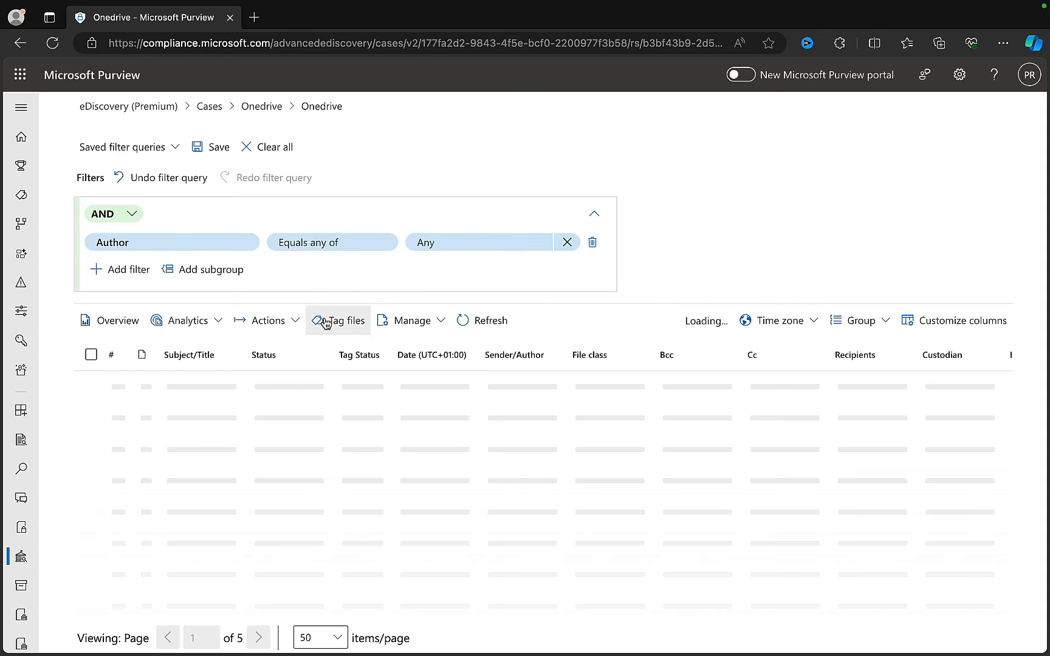
pyautogui.click(463, 242)
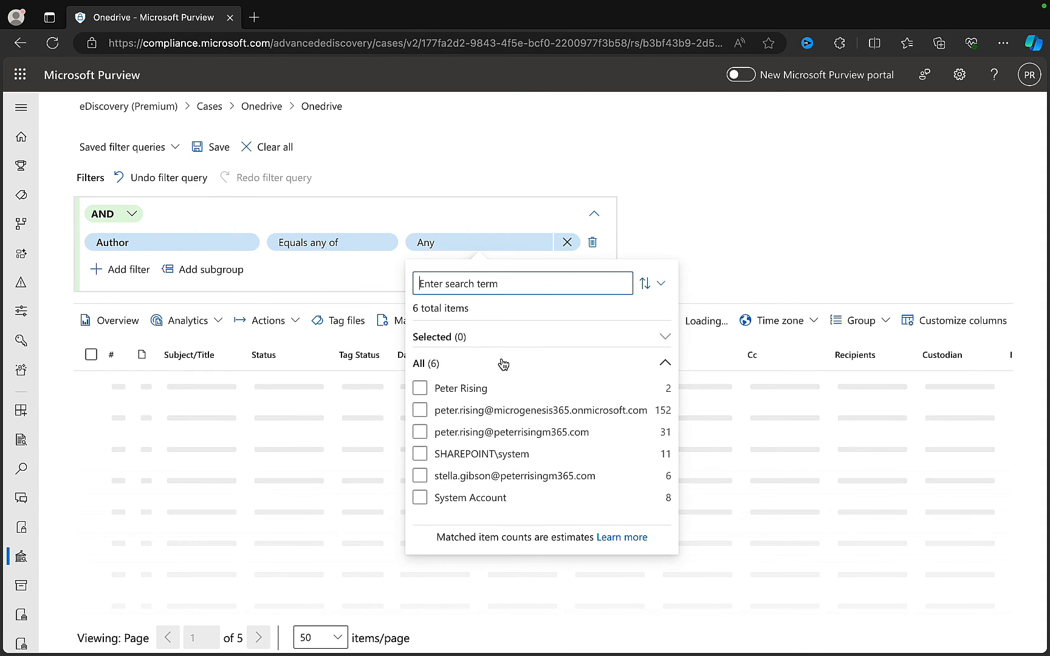
pyautogui.click(456, 432)
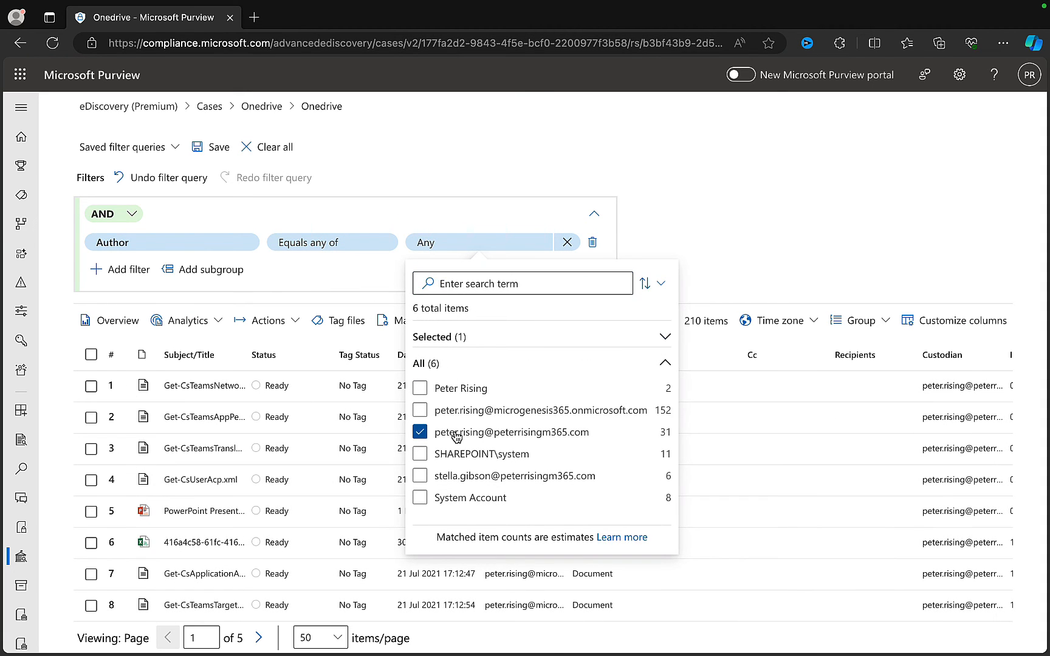
pyautogui.click(421, 432)
pyautogui.click(420, 476)
pyautogui.click(768, 207)
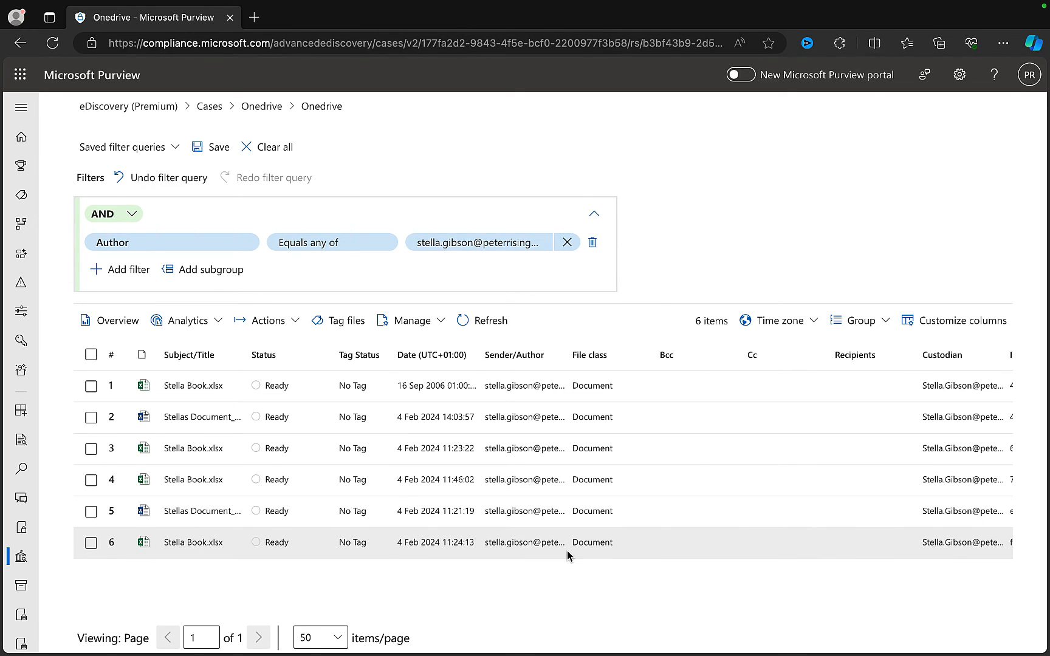
# Select all the filtered items and start an export, naming it with the author's first name
pyautogui.click(91, 355)
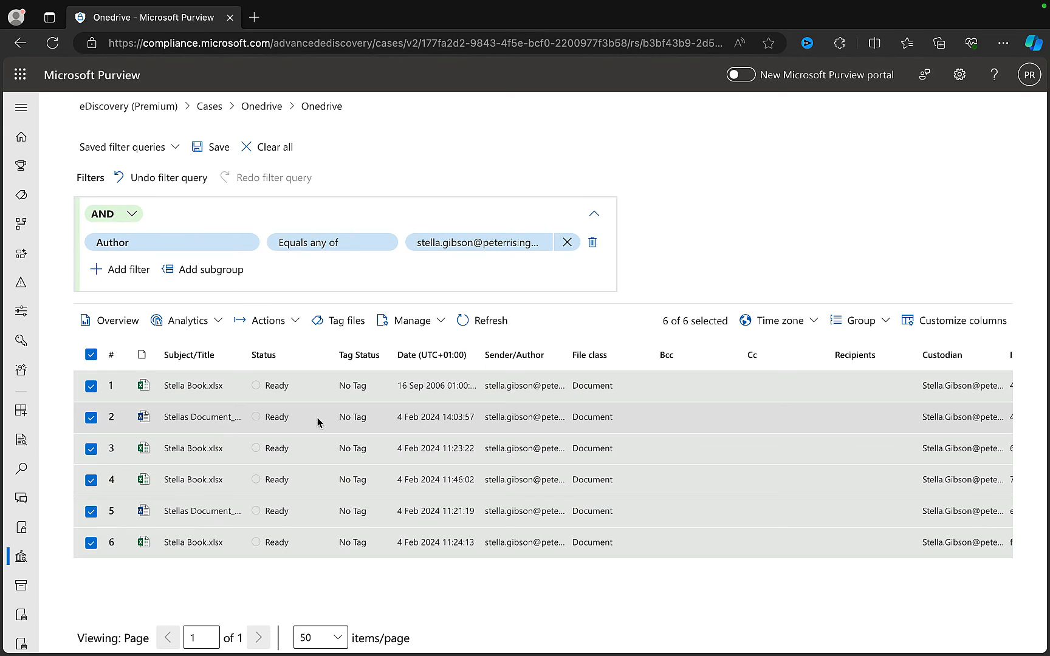
pyautogui.click(290, 324)
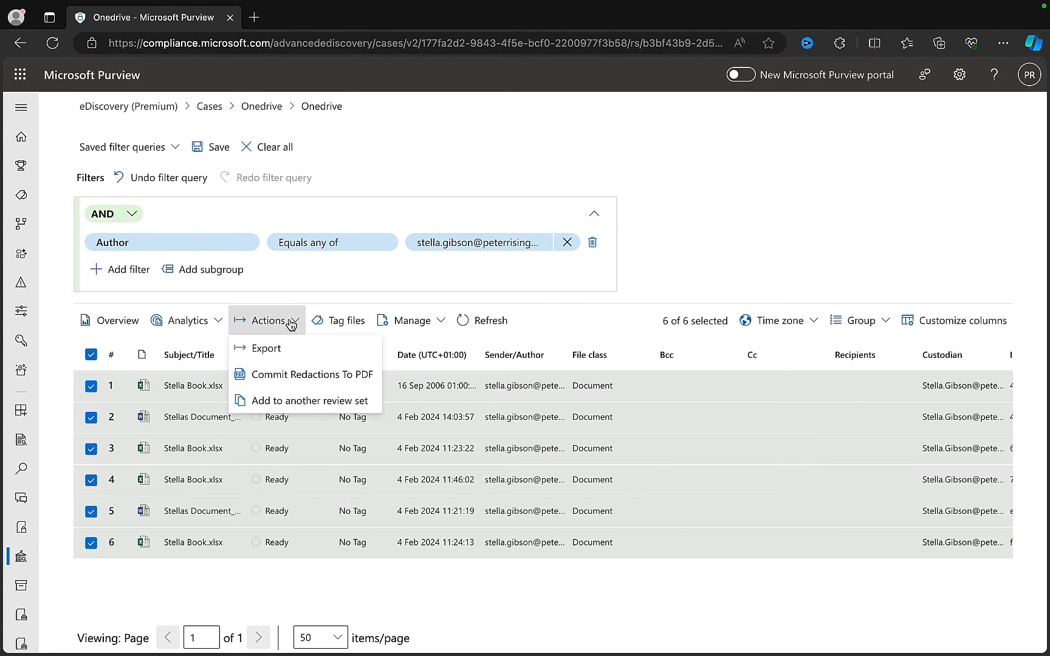
pyautogui.click(267, 351)
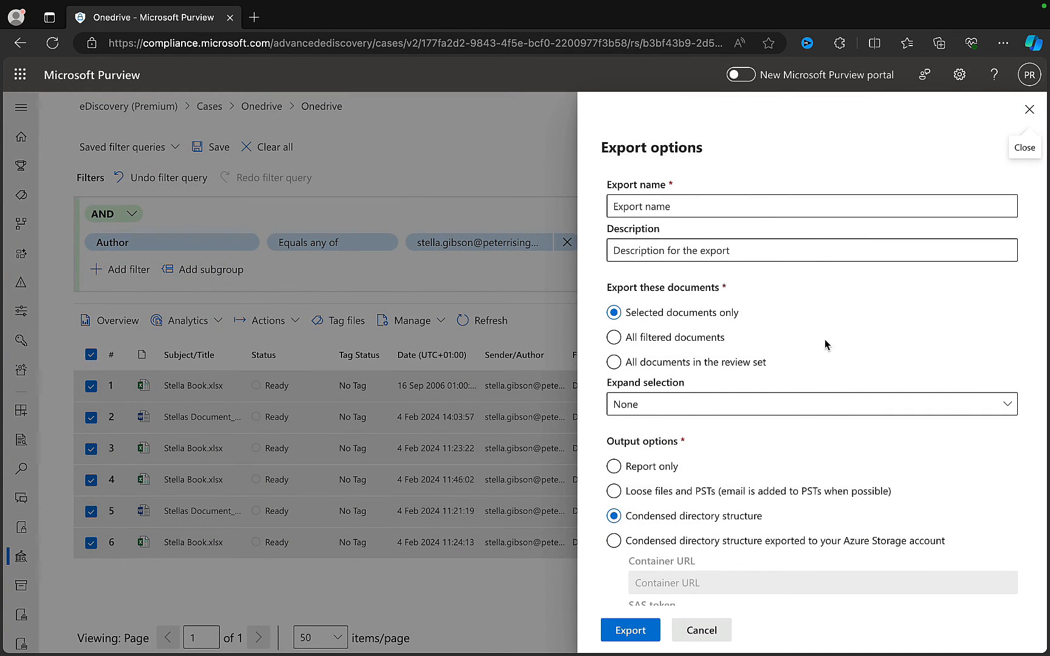
pyautogui.click(697, 208)
pyautogui.write('Stella')
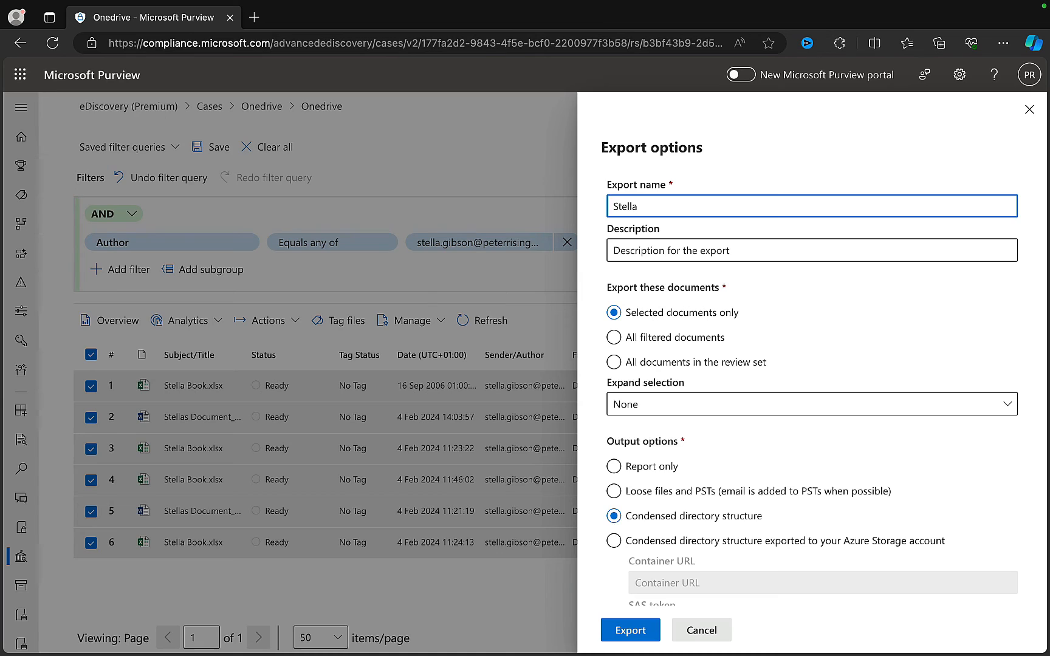
# Set the export to all filtered documents with no expanded selection, keep the condensed directory structure and submit the export job
pyautogui.click(857, 305)
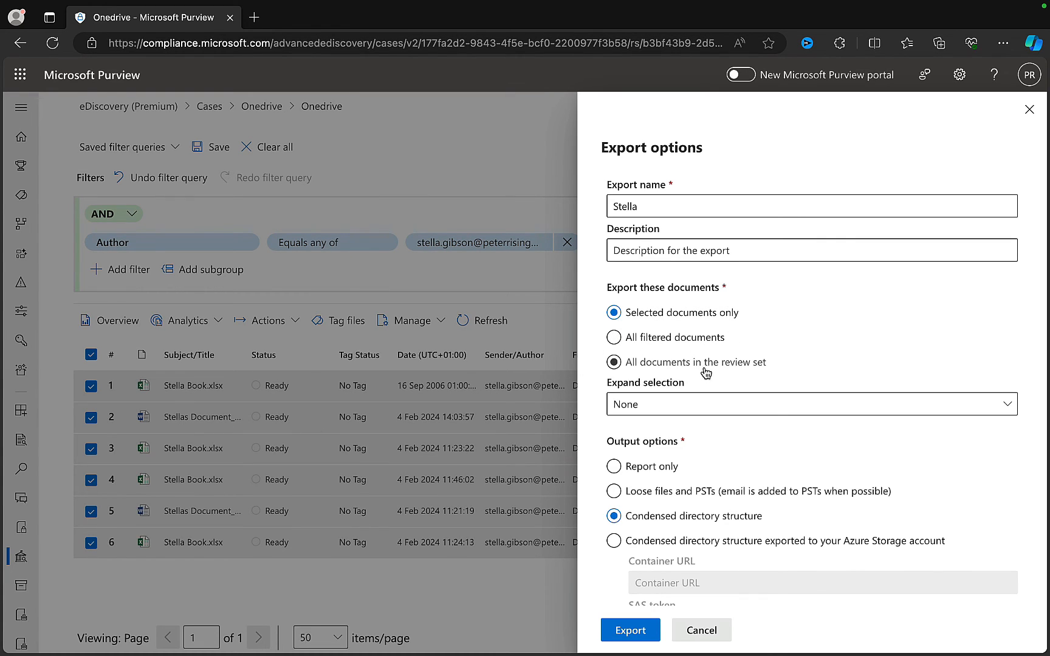
pyautogui.click(926, 410)
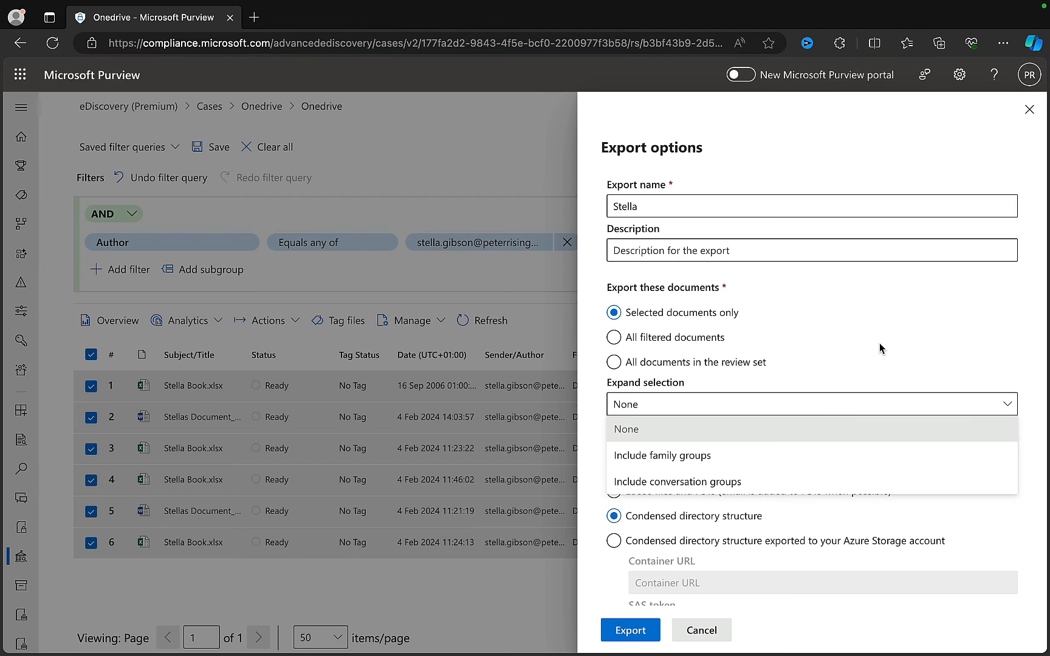
pyautogui.click(922, 349)
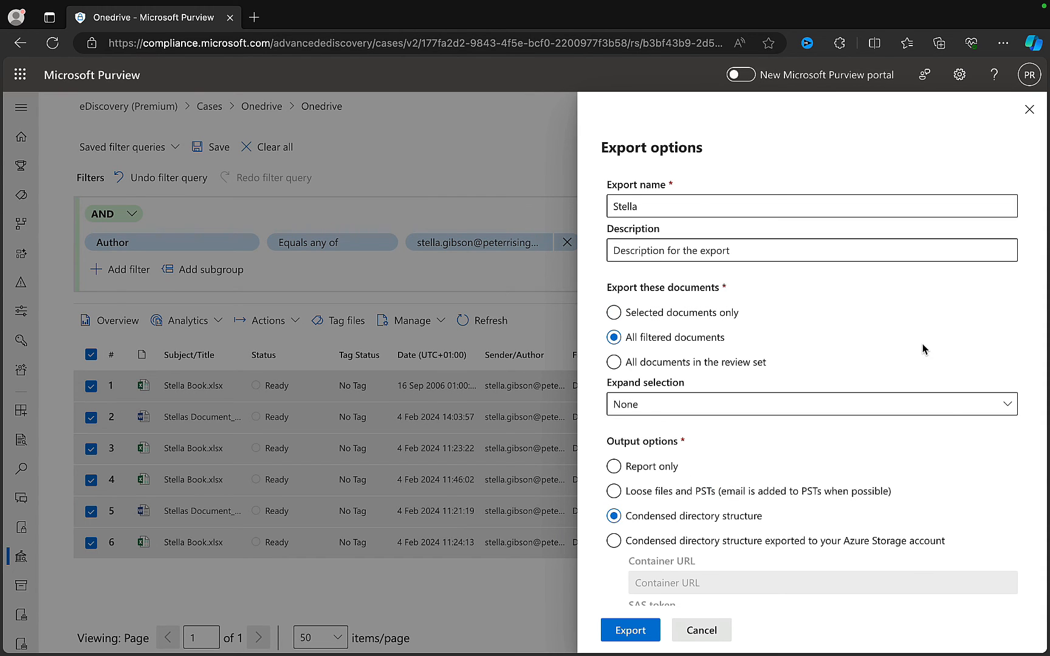
pyautogui.scroll(-2, 954, 459)
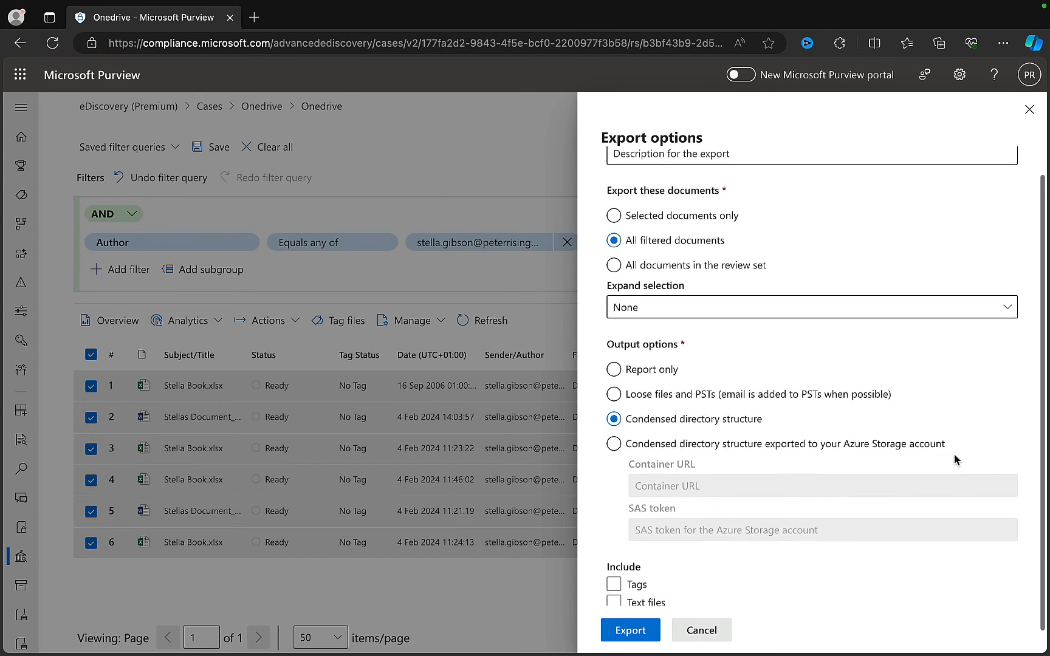
pyautogui.scroll(-1, 954, 459)
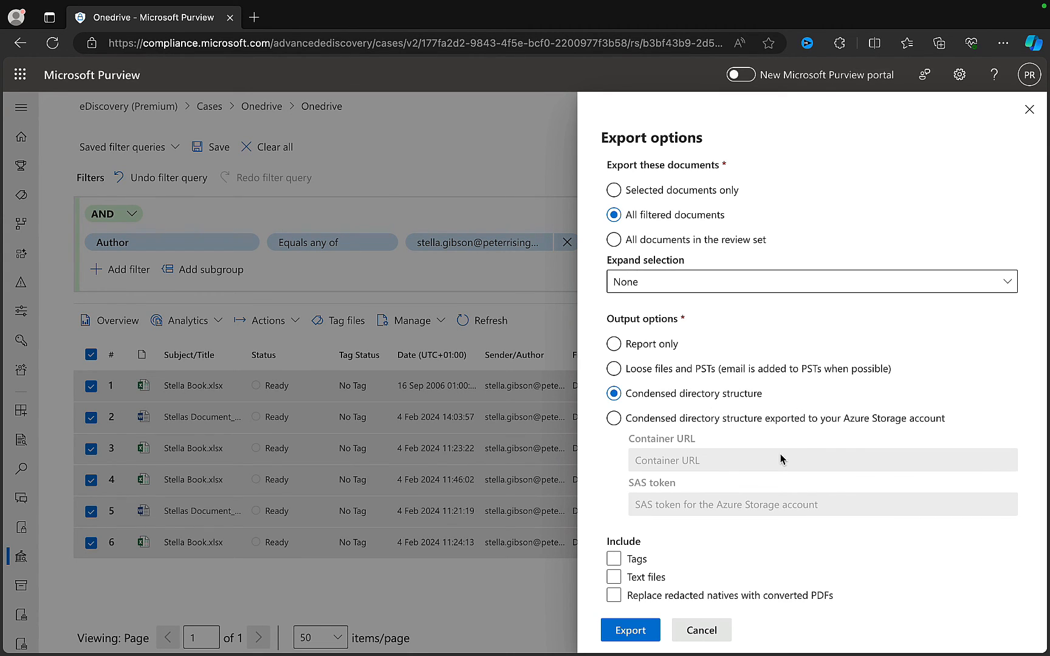
pyautogui.scroll(-2, 752, 413)
pyautogui.click(645, 503)
pyautogui.click(793, 521)
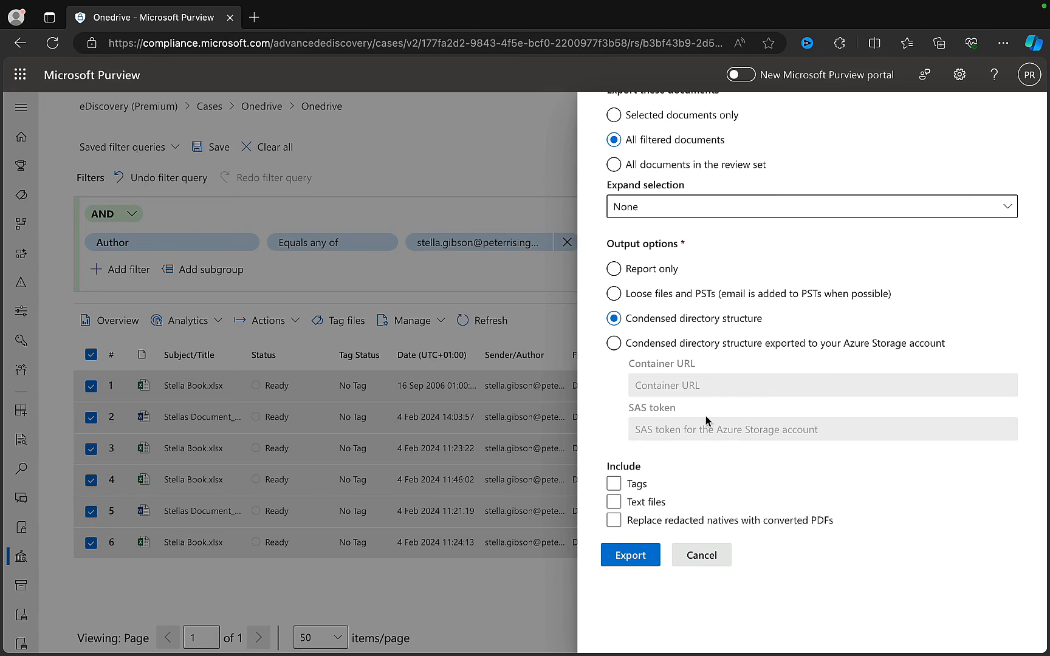
pyautogui.click(634, 558)
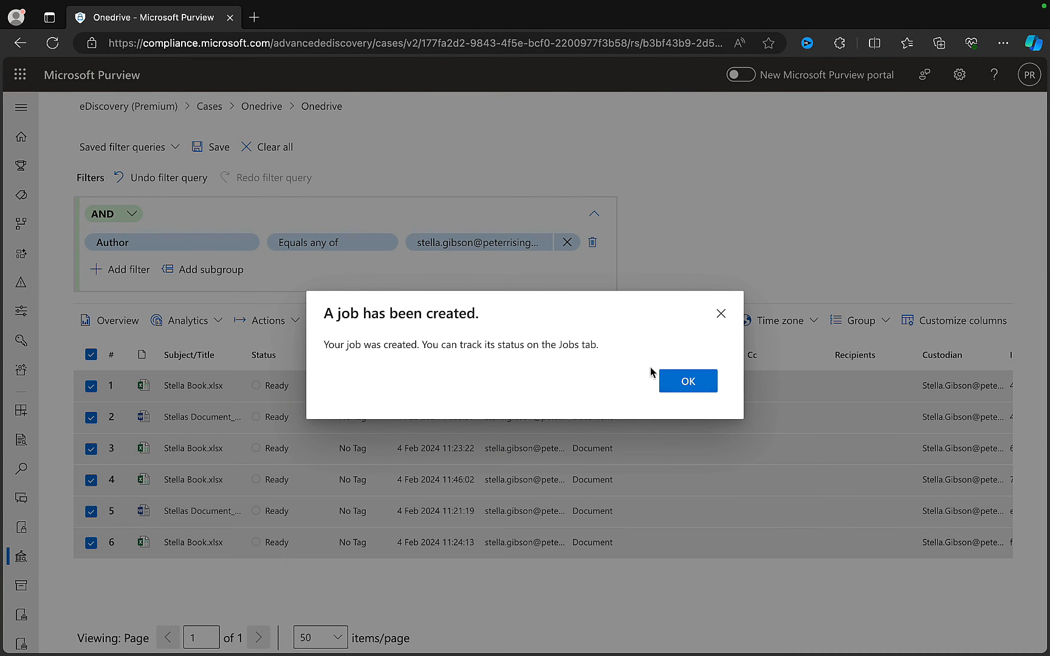
pyautogui.click(692, 382)
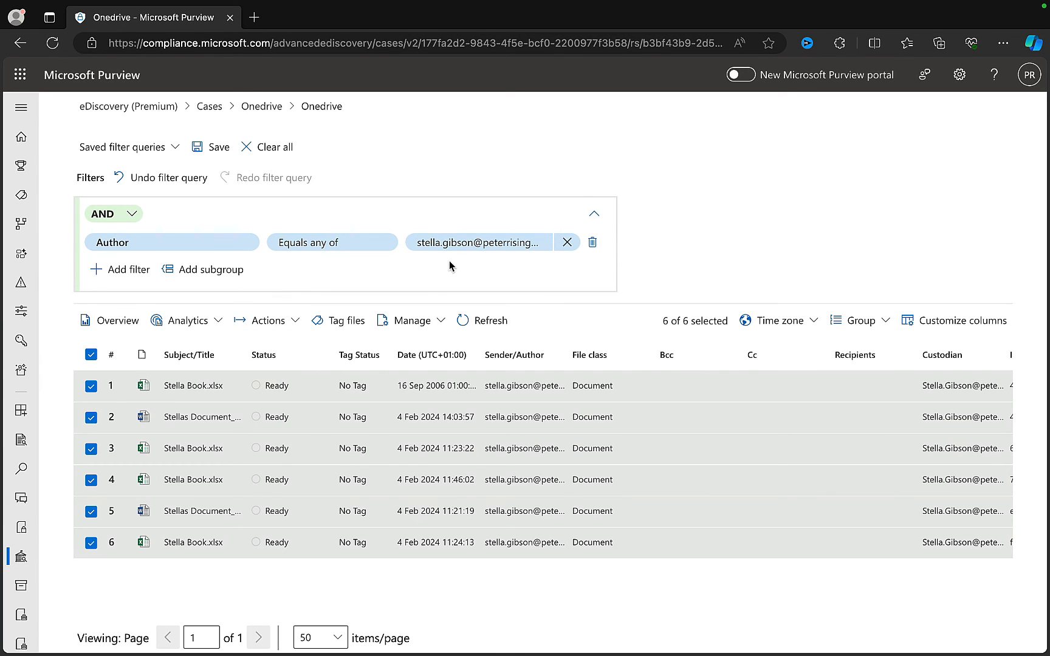
# Replace the Author filter's value with the other custodian's e-mail address on the same domain
pyautogui.click(565, 245)
pyautogui.click(452, 242)
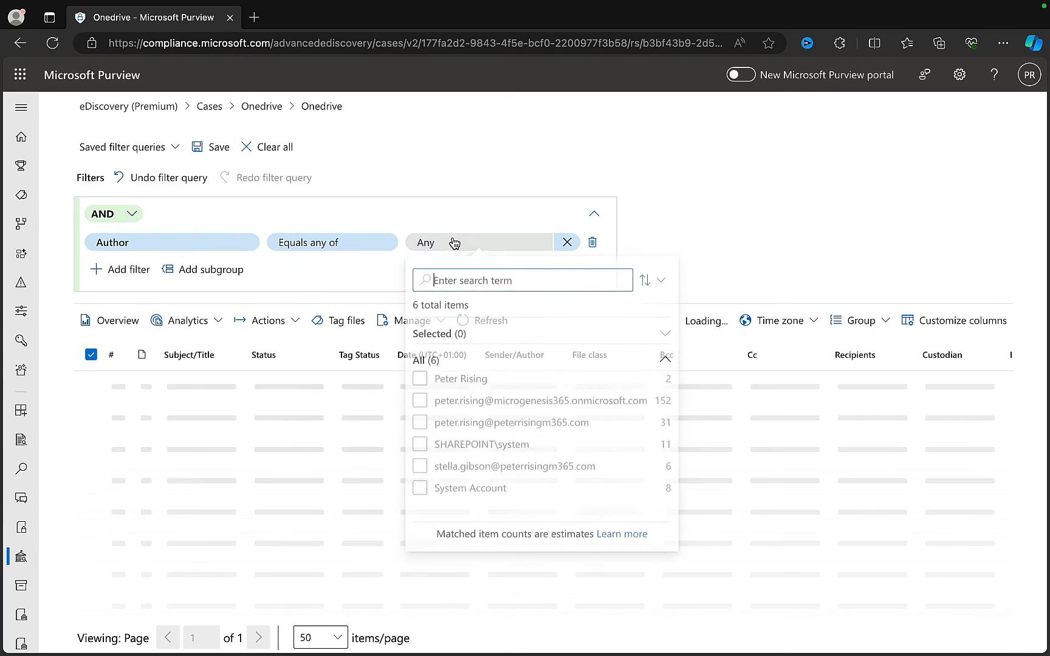
pyautogui.click(430, 394)
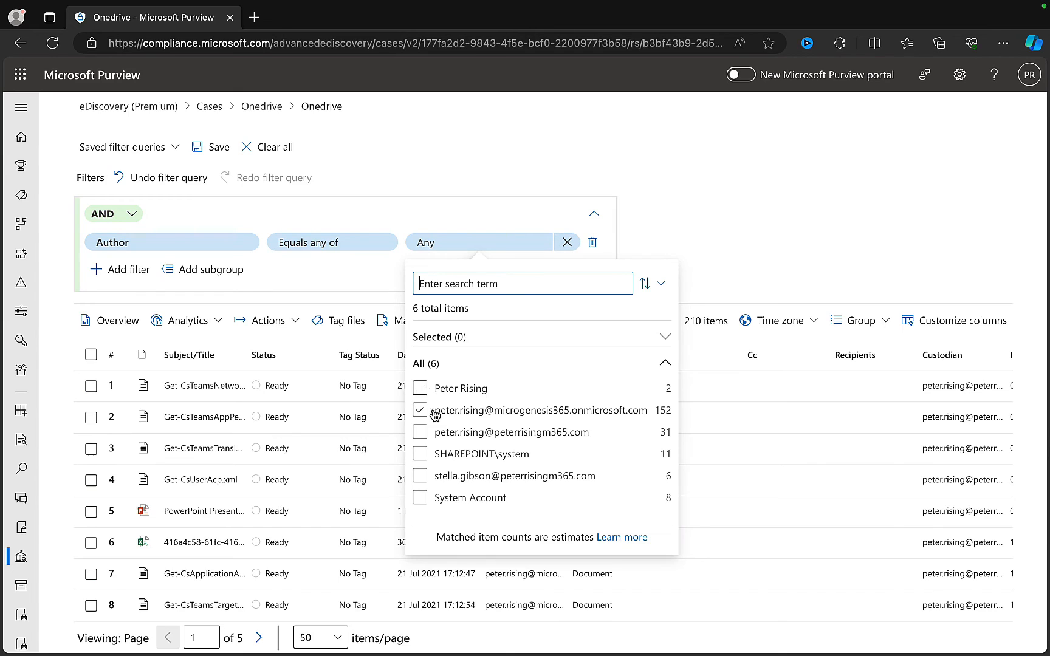
pyautogui.click(420, 432)
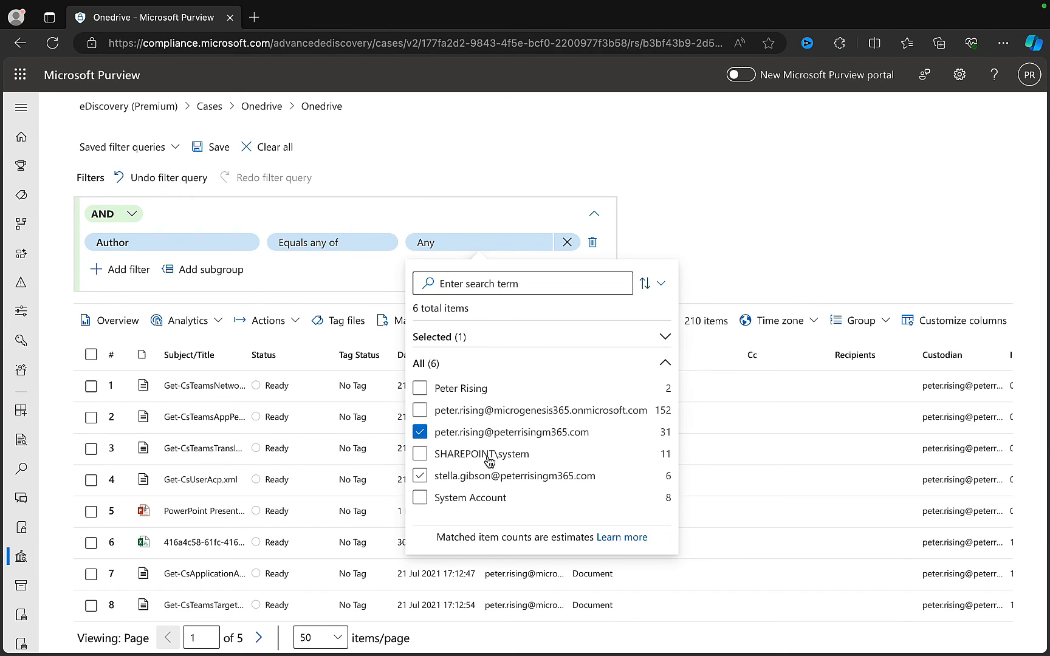
pyautogui.click(734, 200)
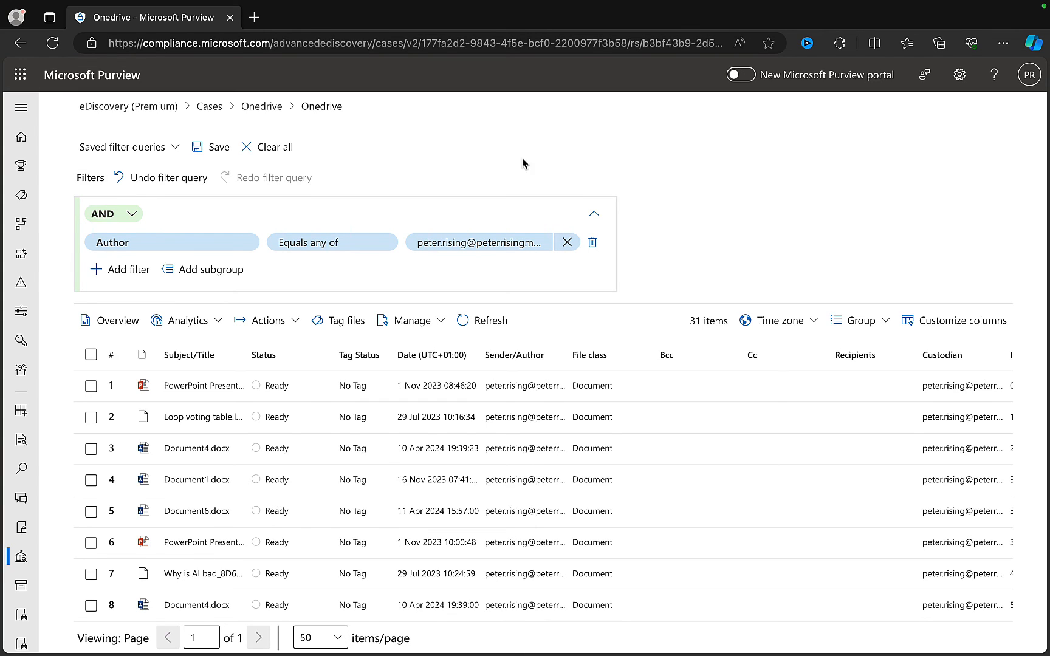
# Return to the Onedrive case, check its job statuses and open the newest export's package details
pyautogui.click(209, 108)
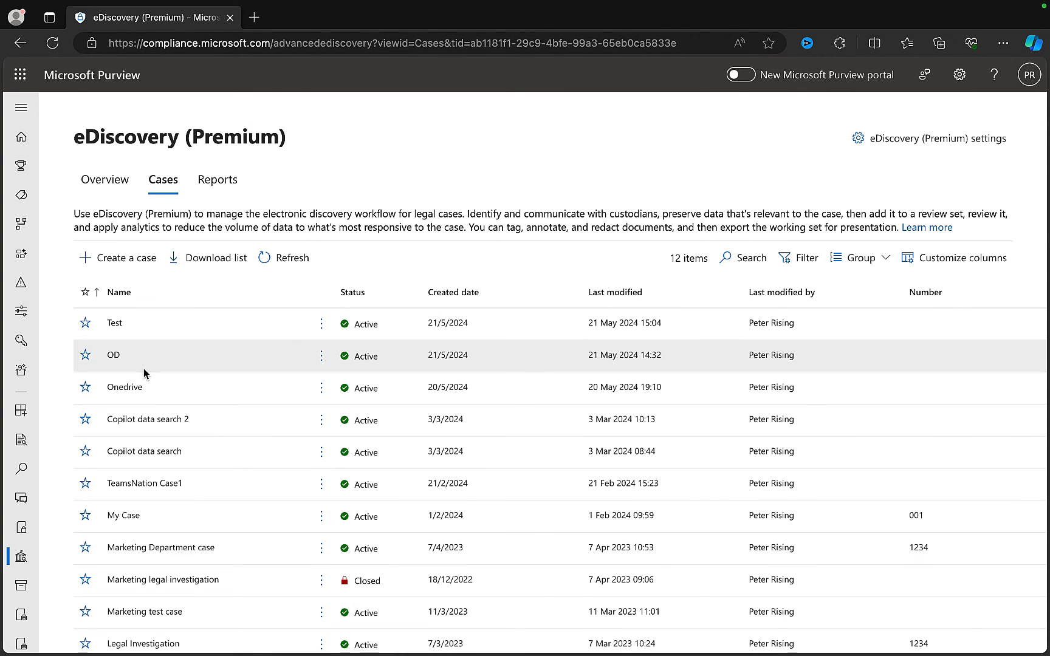
pyautogui.click(127, 389)
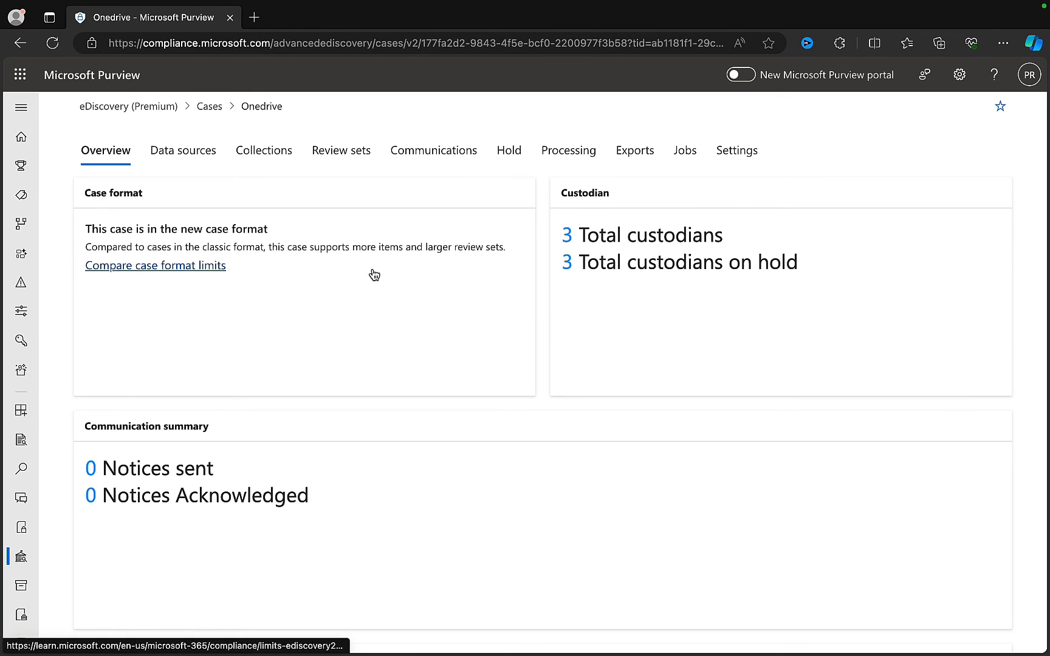
pyautogui.click(685, 153)
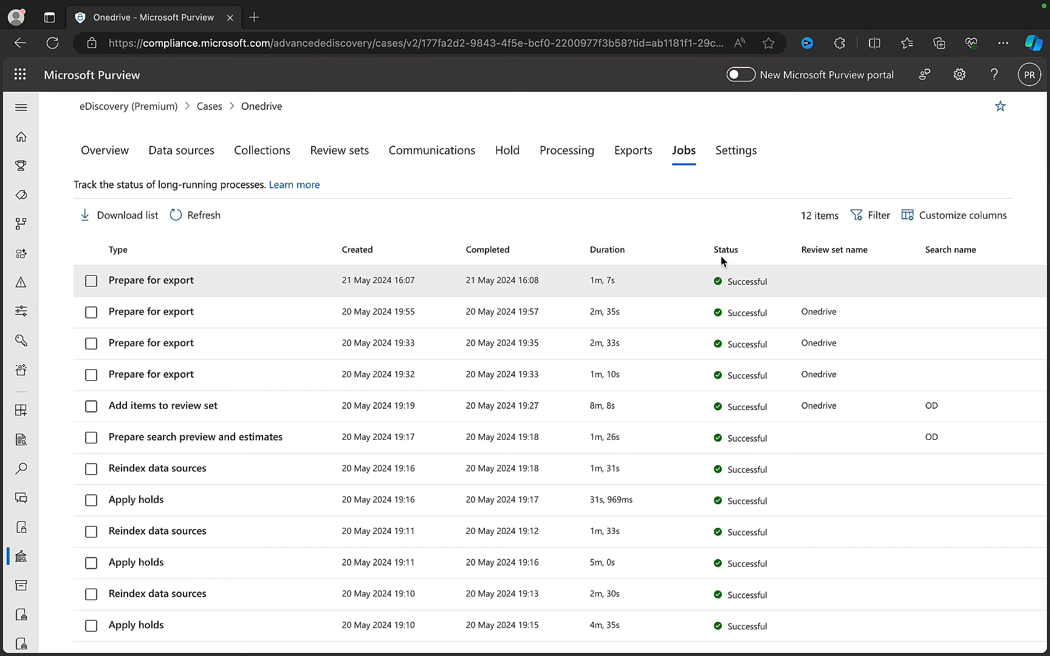
pyautogui.click(630, 152)
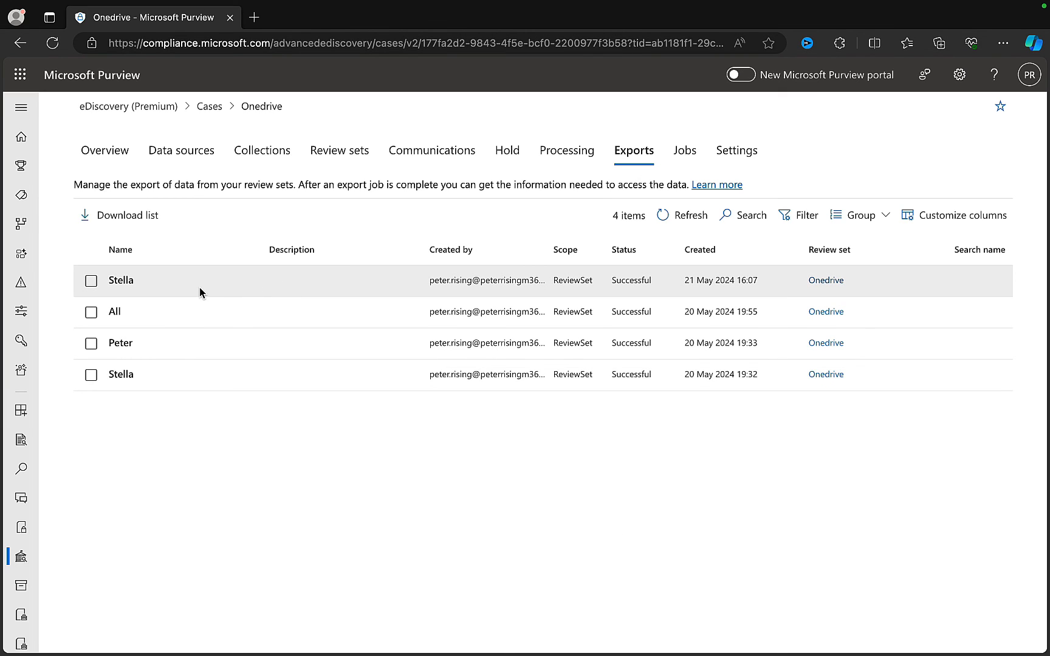
pyautogui.click(144, 285)
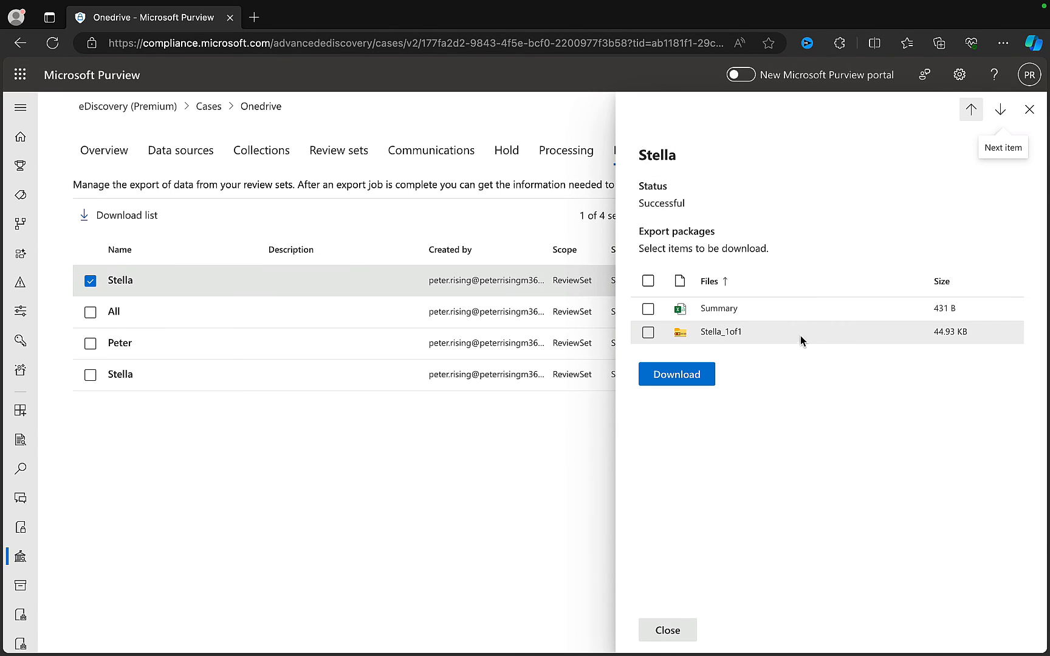
# Download both the summary and the zip package of the newest export, and extract the downloaded zip archive
pyautogui.click(648, 281)
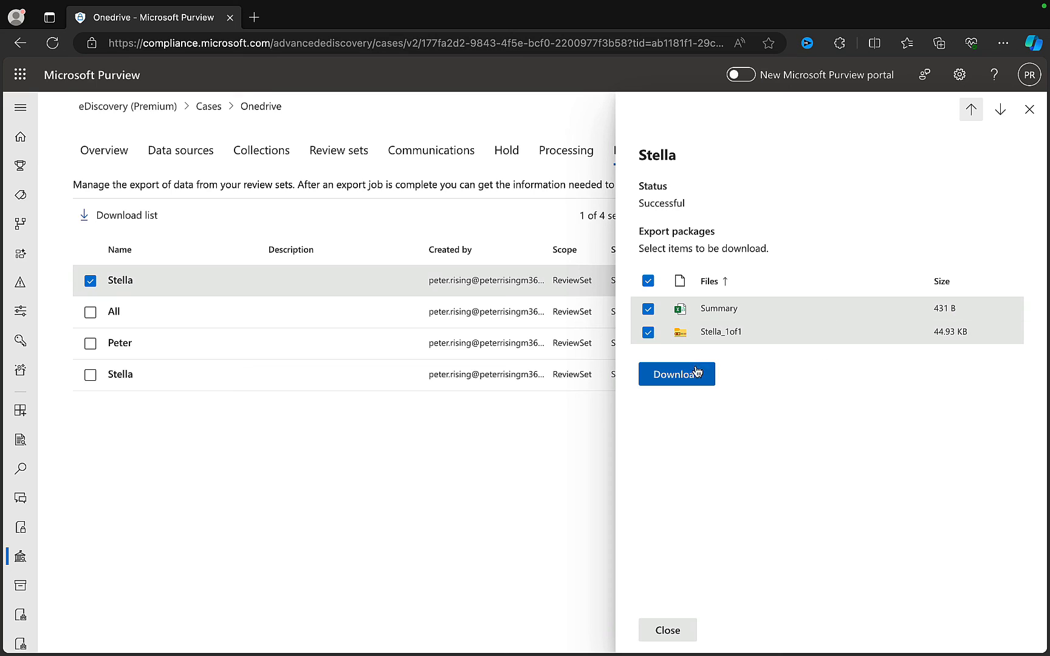
pyautogui.click(671, 375)
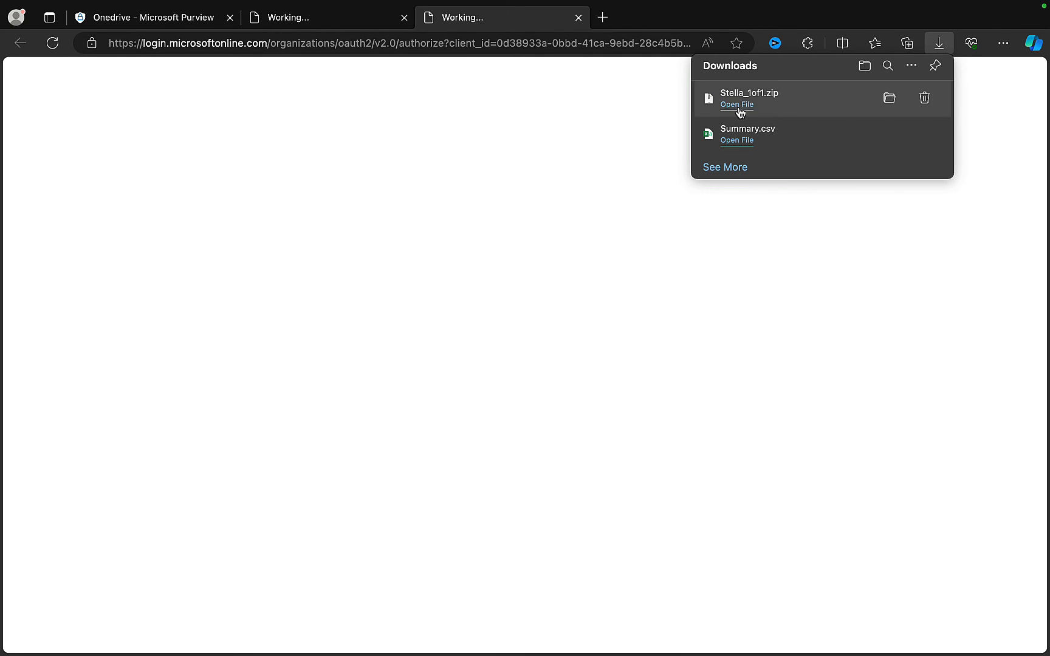
pyautogui.click(737, 104)
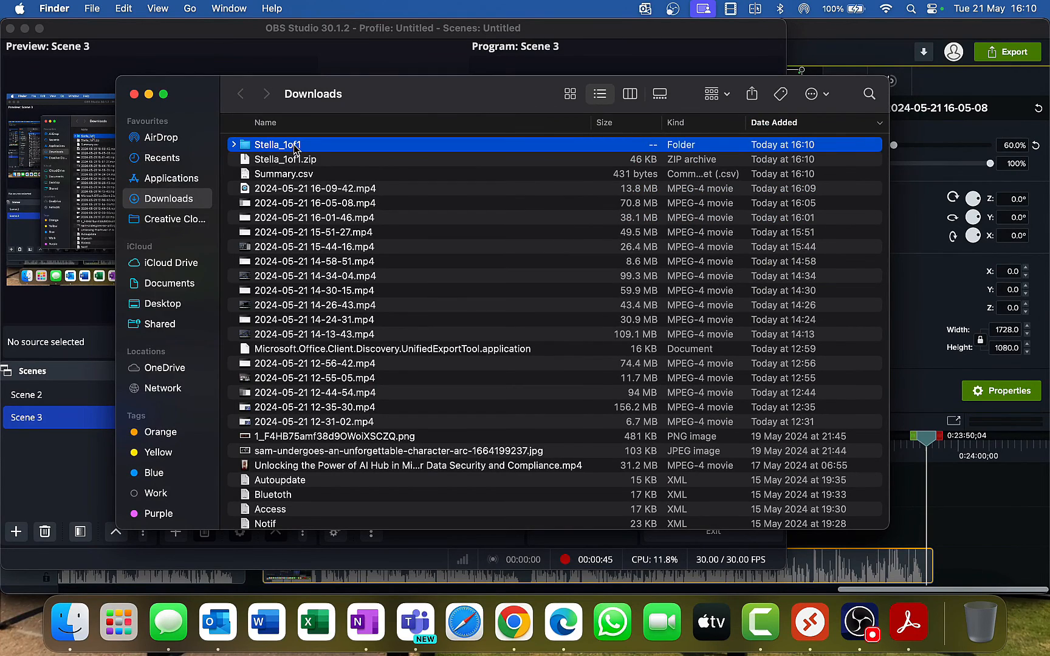
# Open the extracted export folder in Finder, enlarge the window to full screen and view the contents of the NativeFiles folder
pyautogui.doubleClick(294, 147)
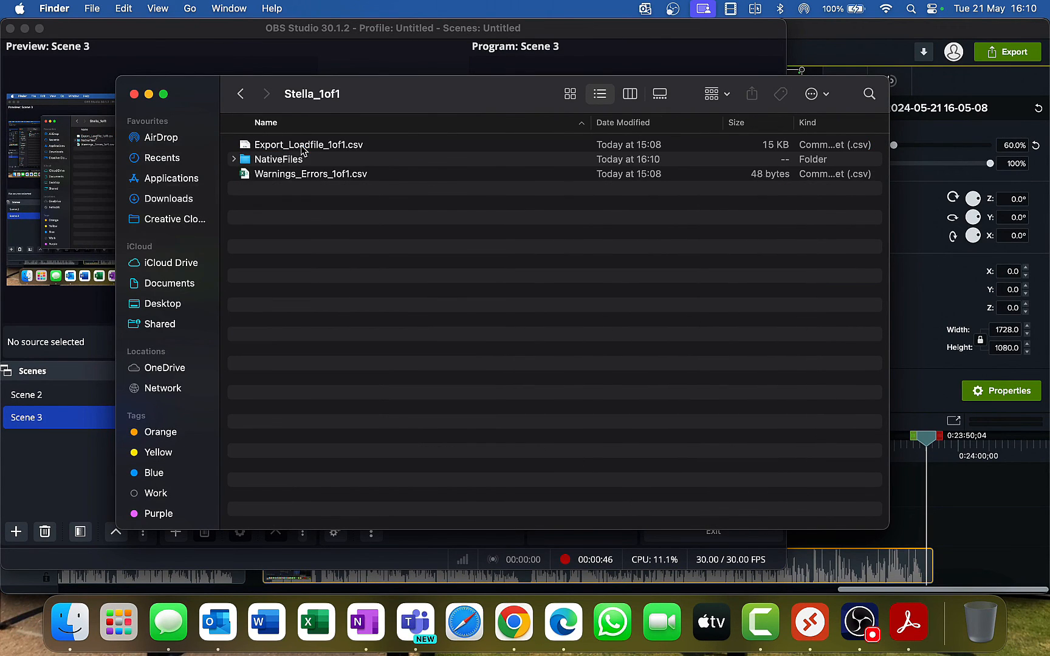
pyautogui.click(164, 94)
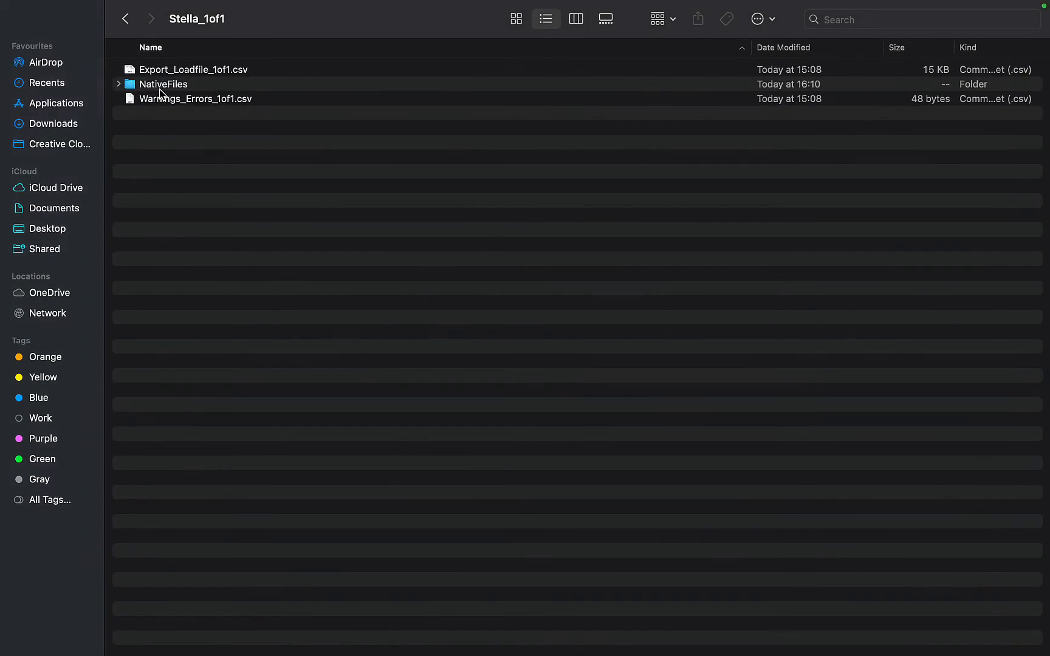
pyautogui.doubleClick(163, 85)
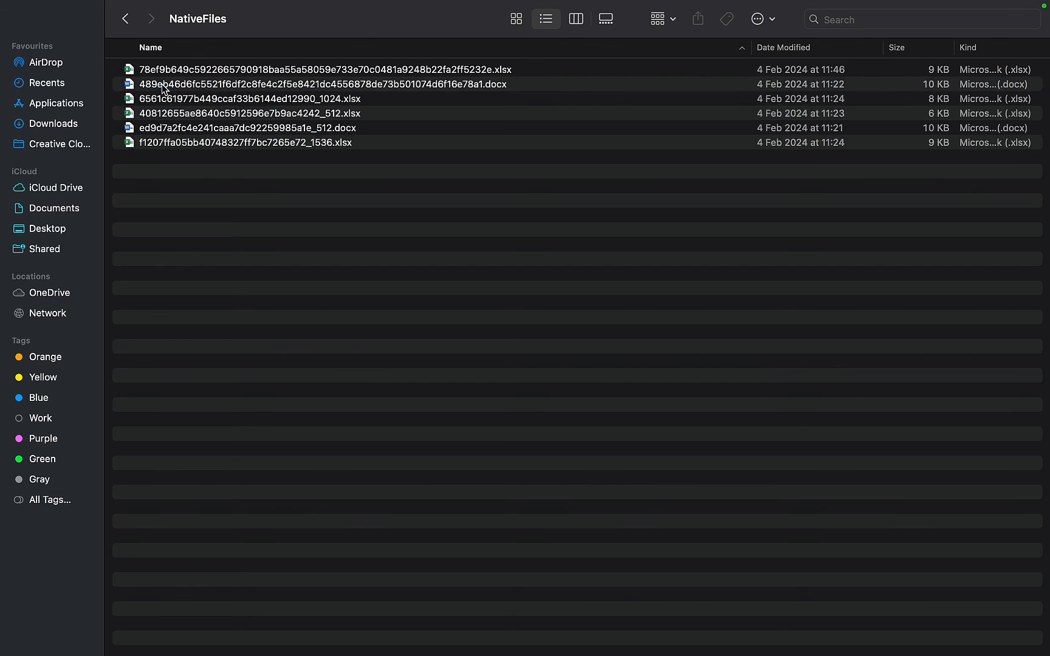